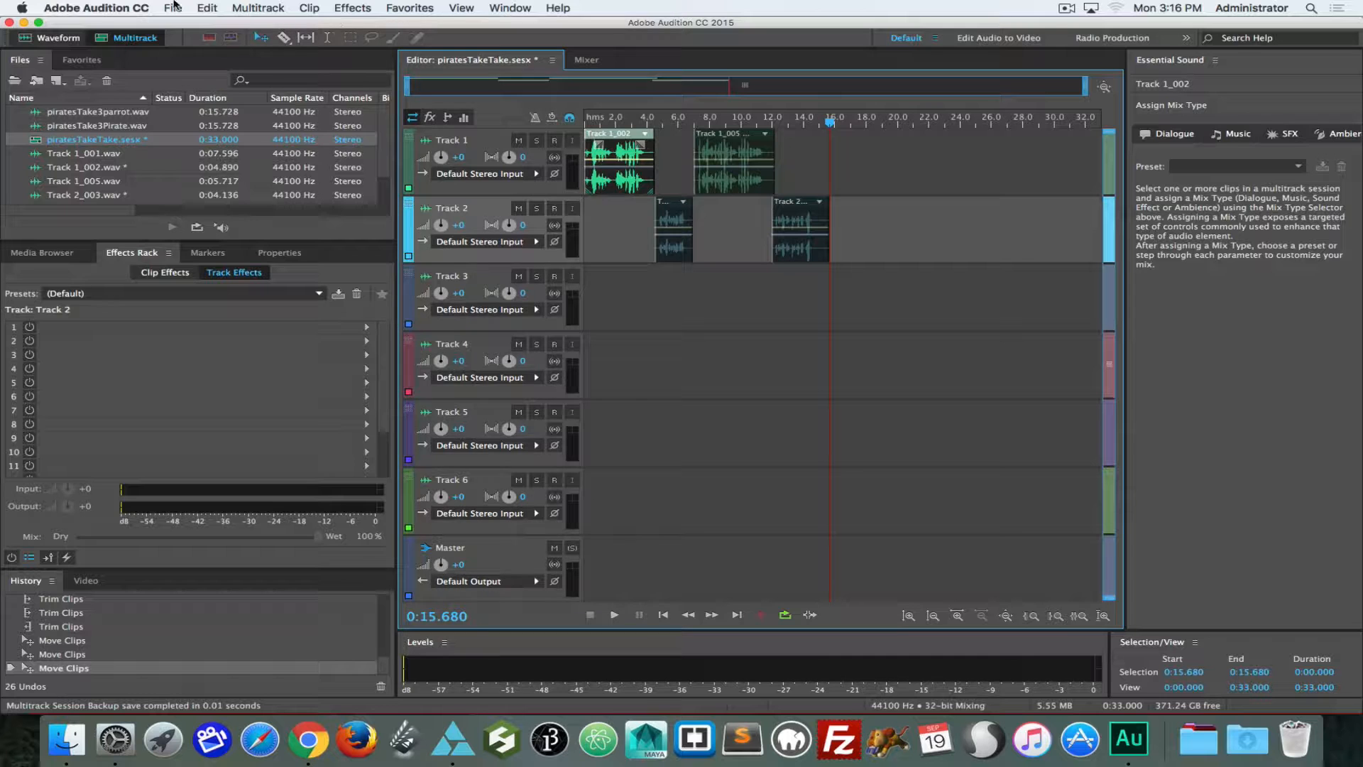
Check the sample rate, bit depth and master settings offered for a new multitrack session, without creating one.
left_click(180, 7)
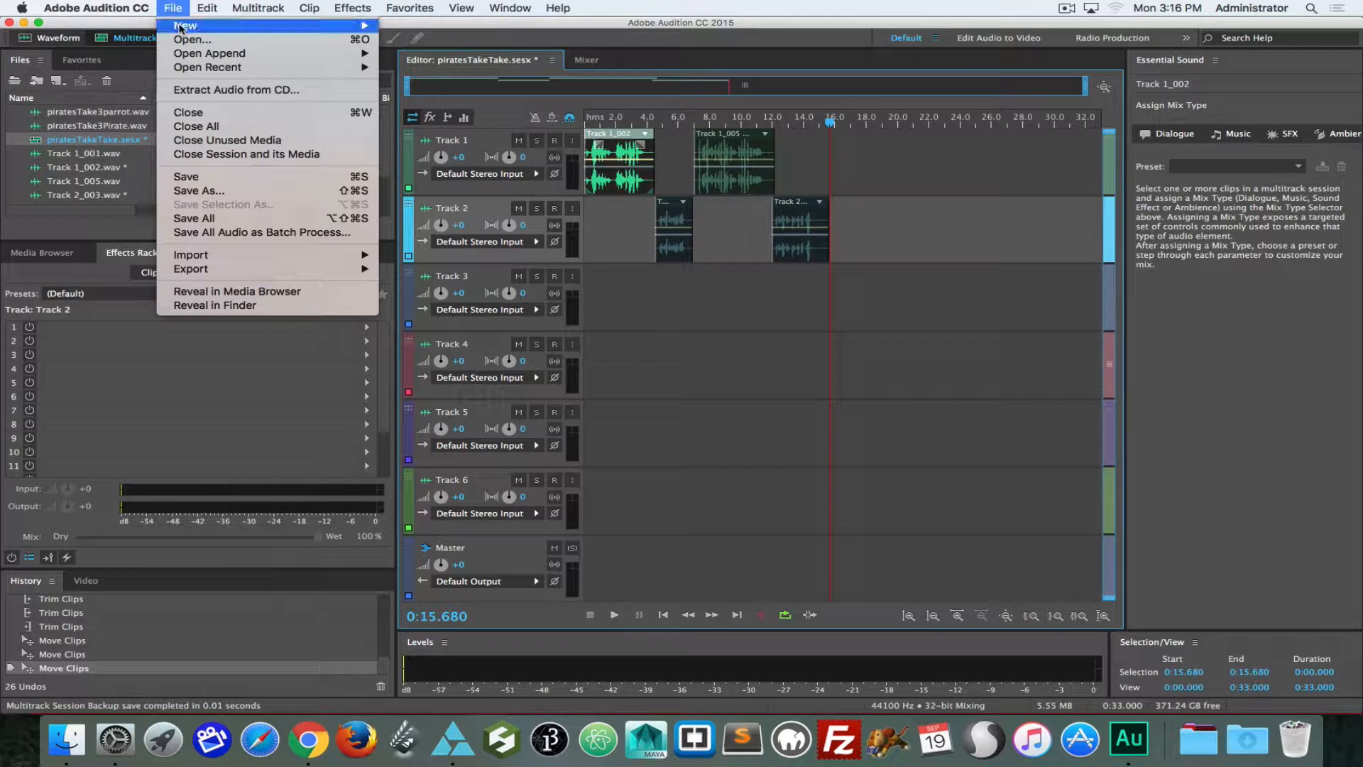
mouse_move(186, 28)
left_click(505, 30)
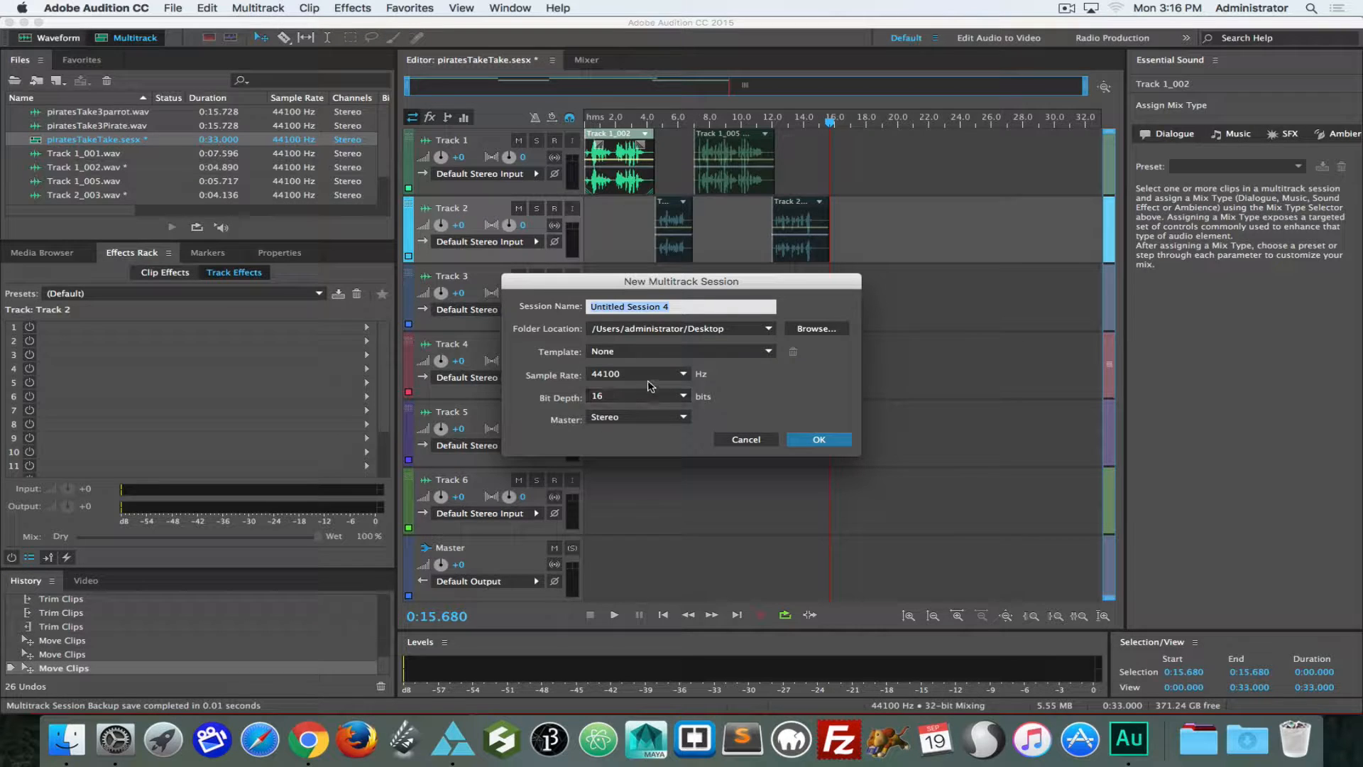
left_click(743, 440)
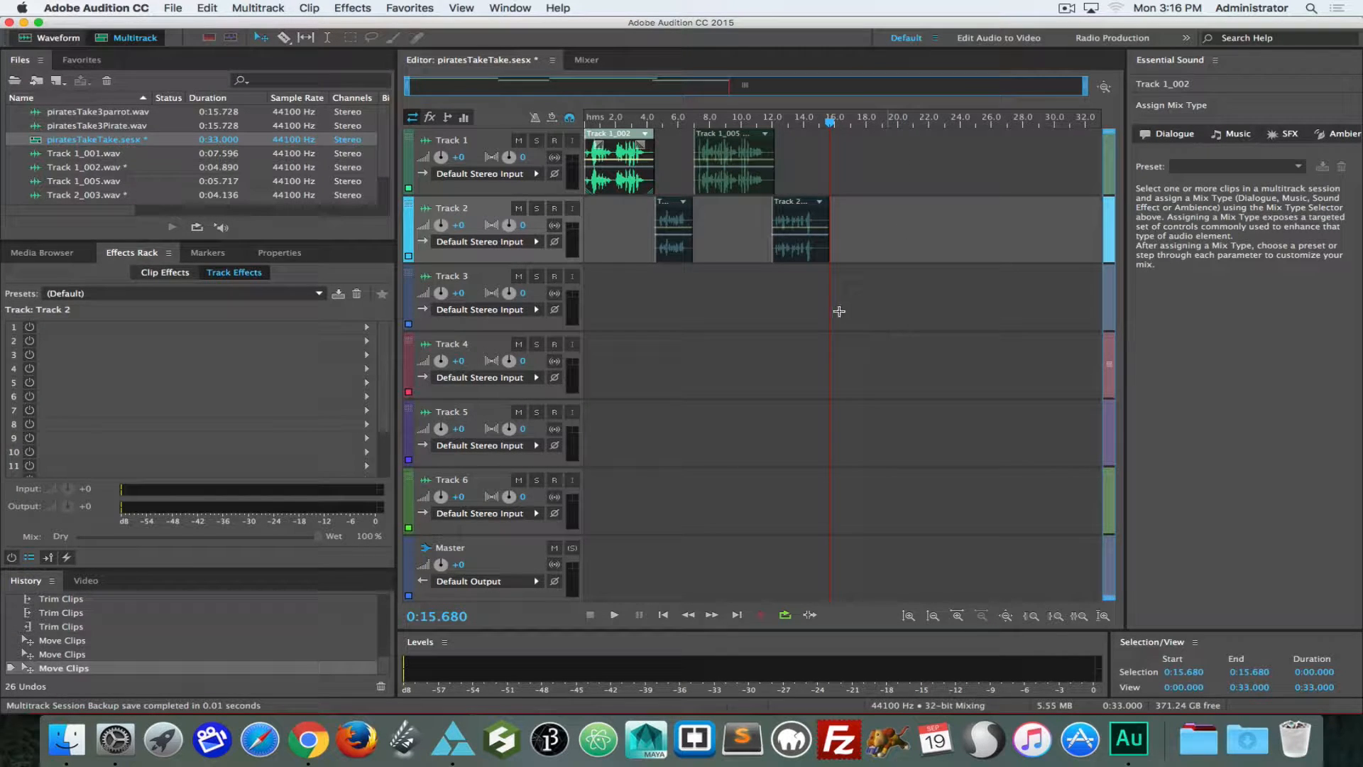
Arm Track 1, record a clip about 7.3 s long starting at about 0:15.6, and disarm the track.
left_click(555, 141)
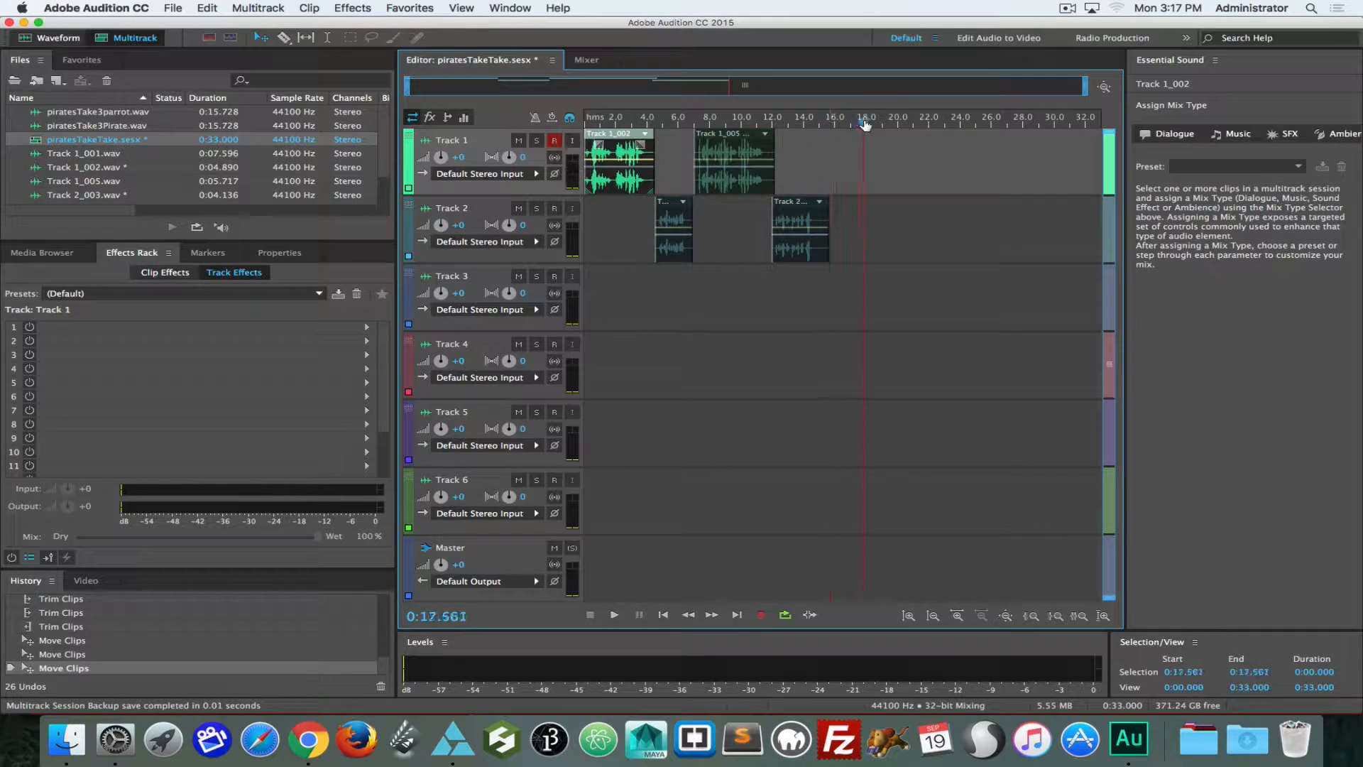
left_click(835, 125)
left_click_drag(836, 124, 828, 122)
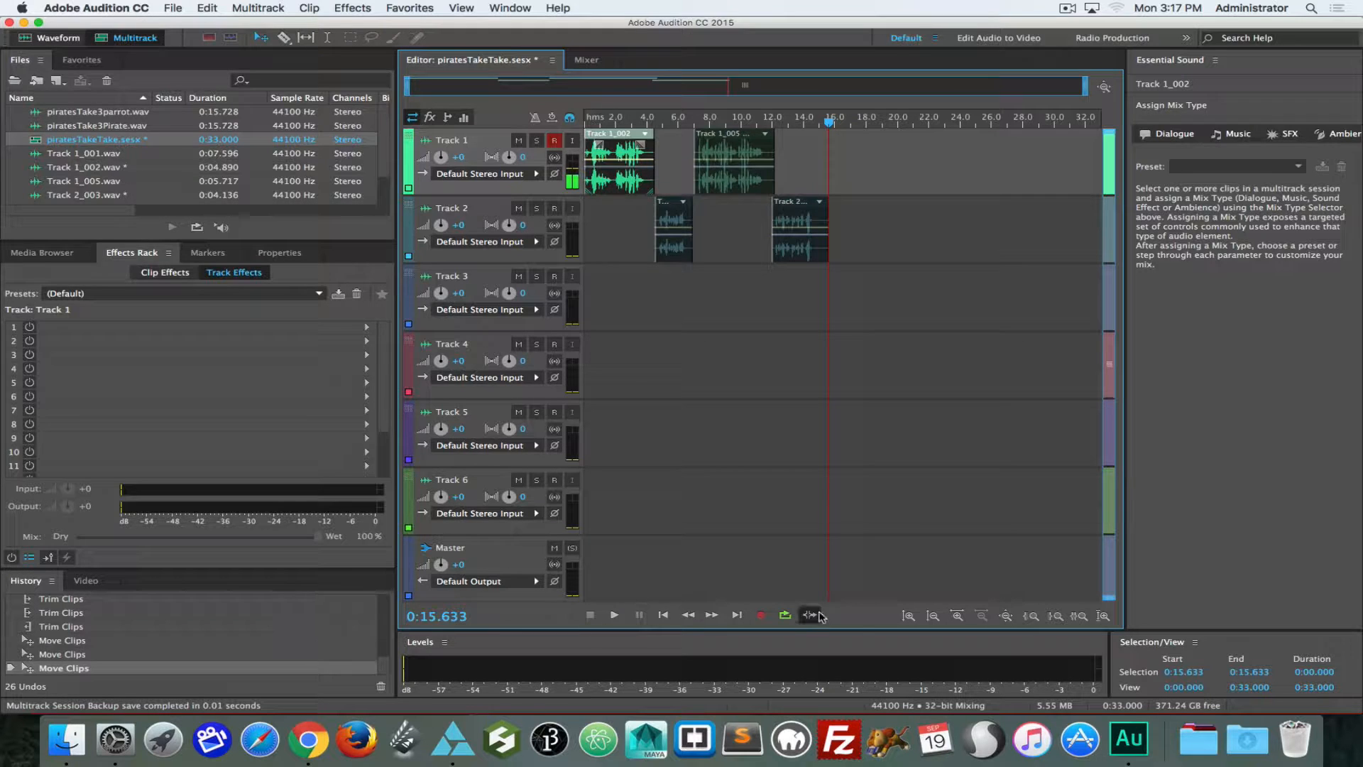
left_click(761, 614)
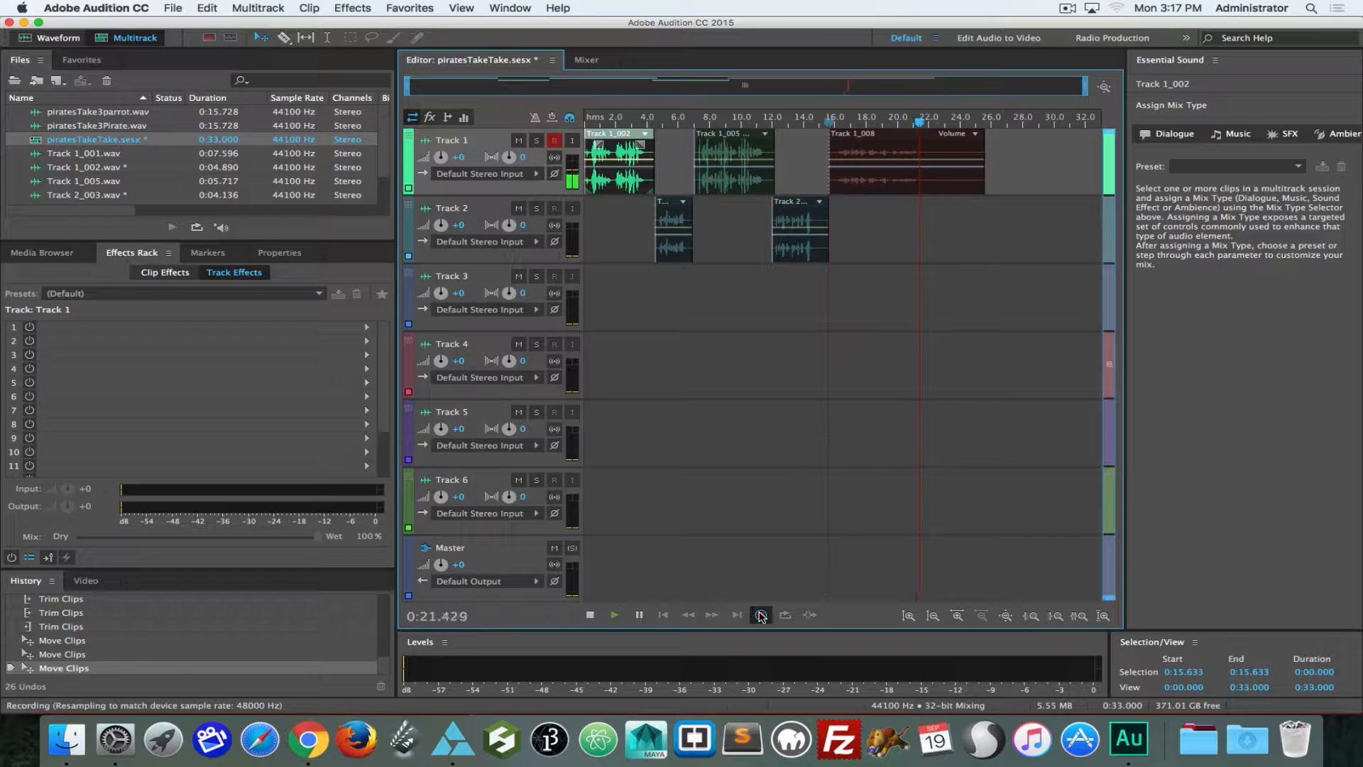
left_click(761, 615)
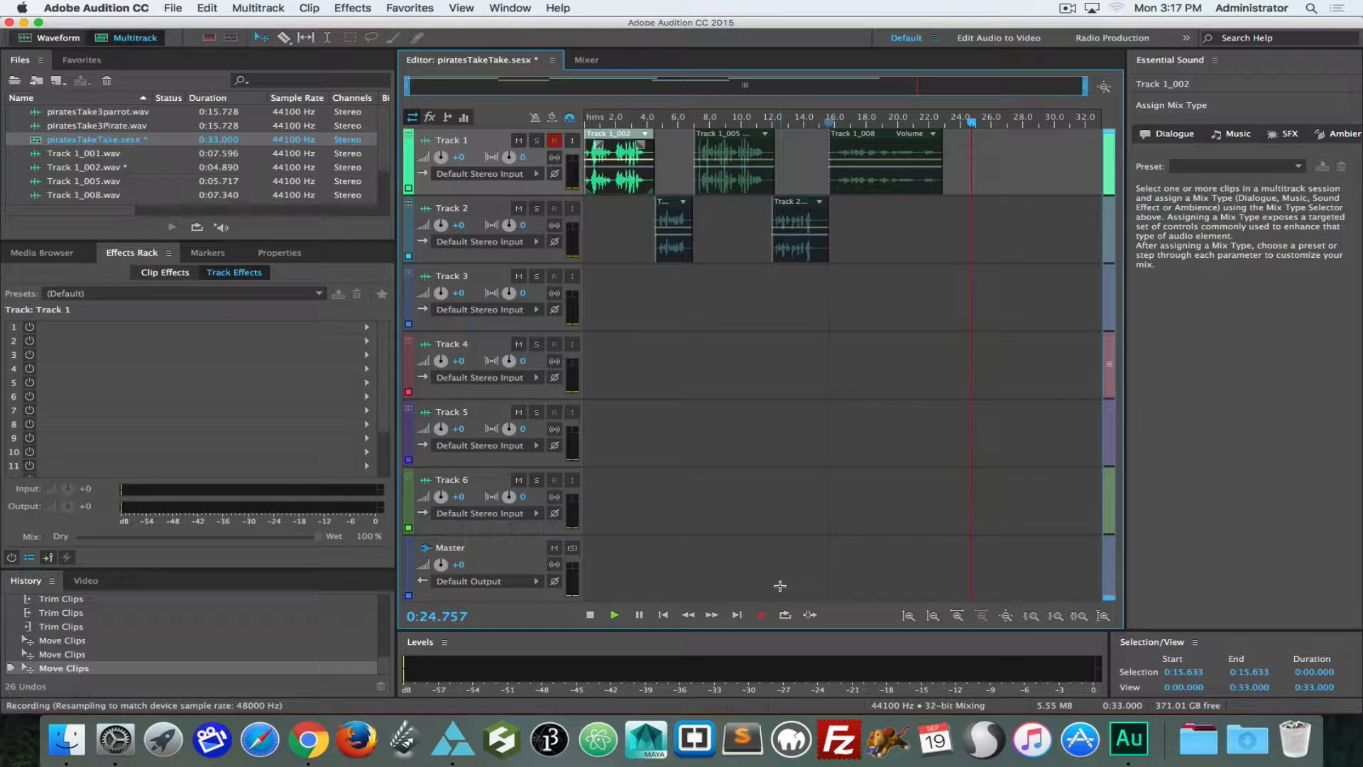
left_click_drag(977, 125, 834, 116)
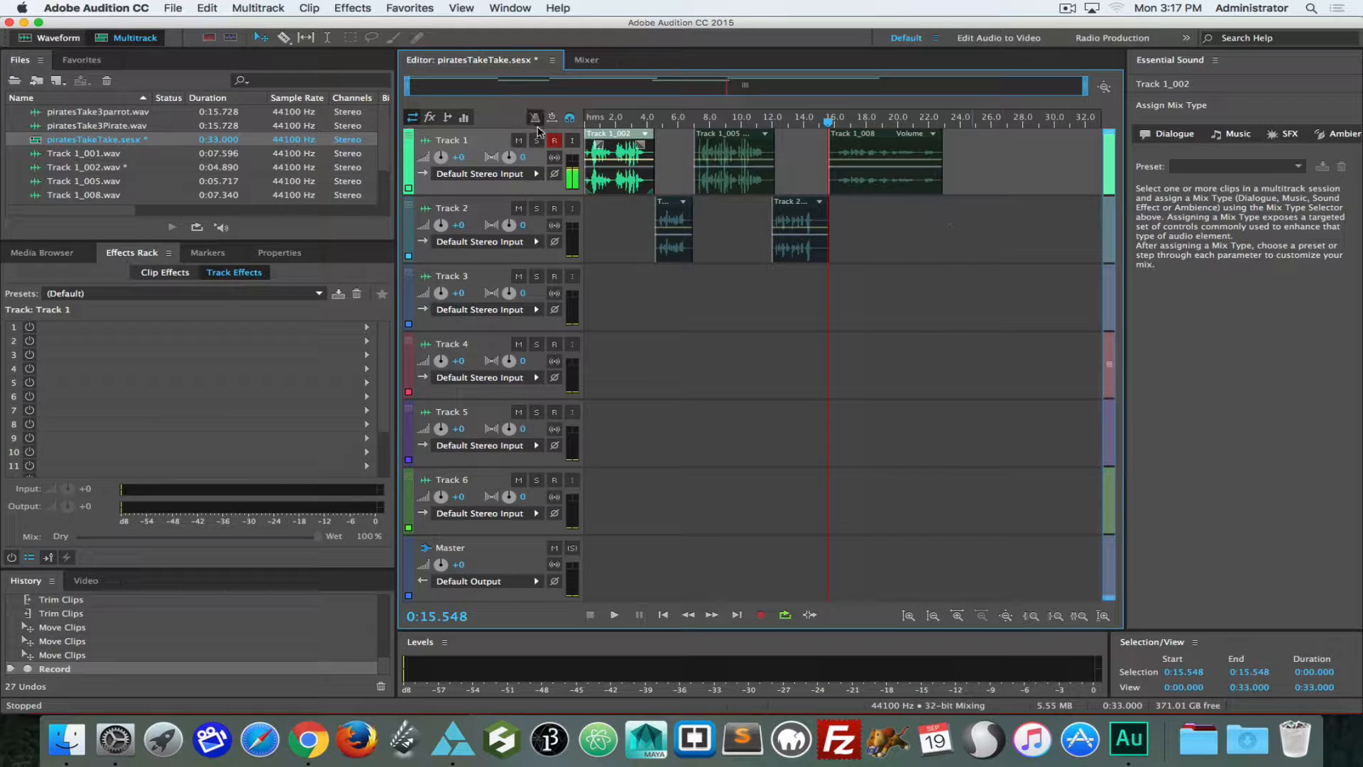
left_click(555, 140)
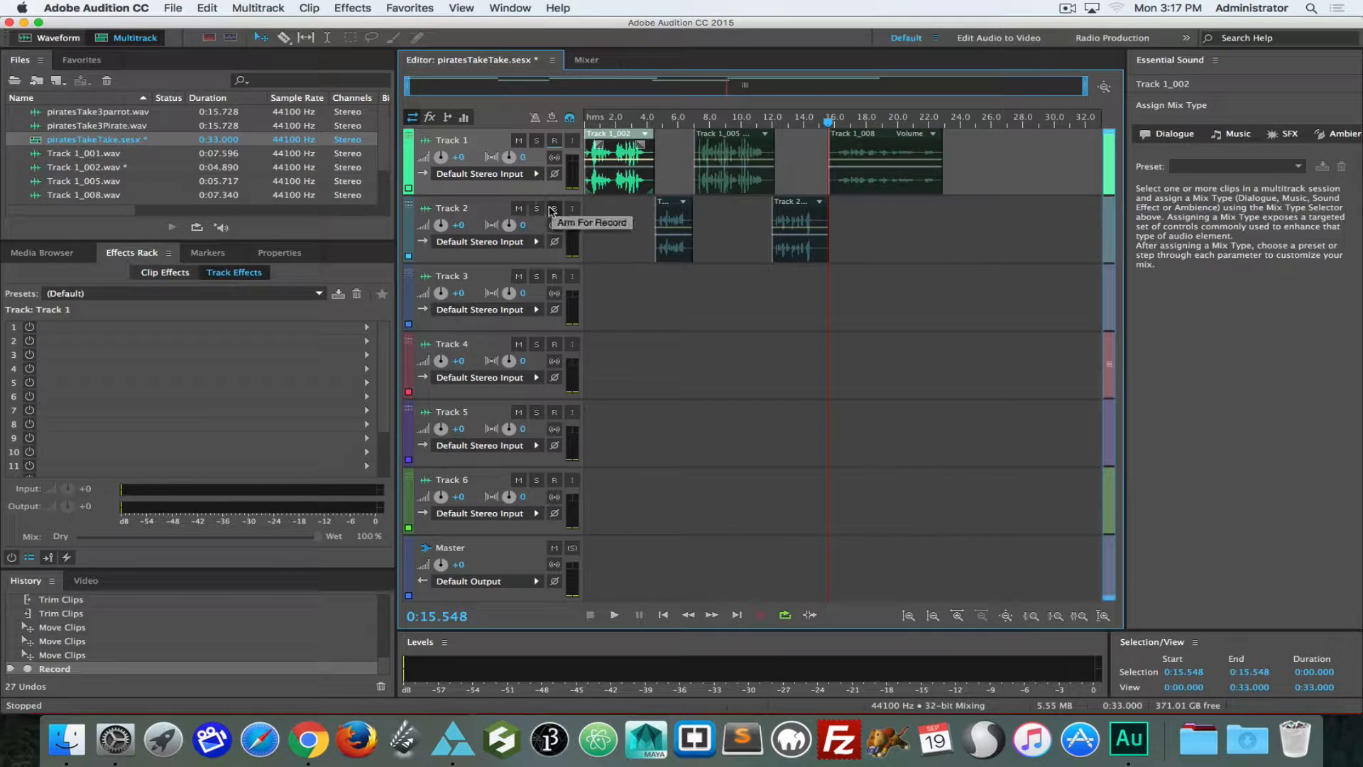
Arm Track 2, record a clip about 4 s long starting at 0:23.060, and disarm the track.
left_click(554, 208)
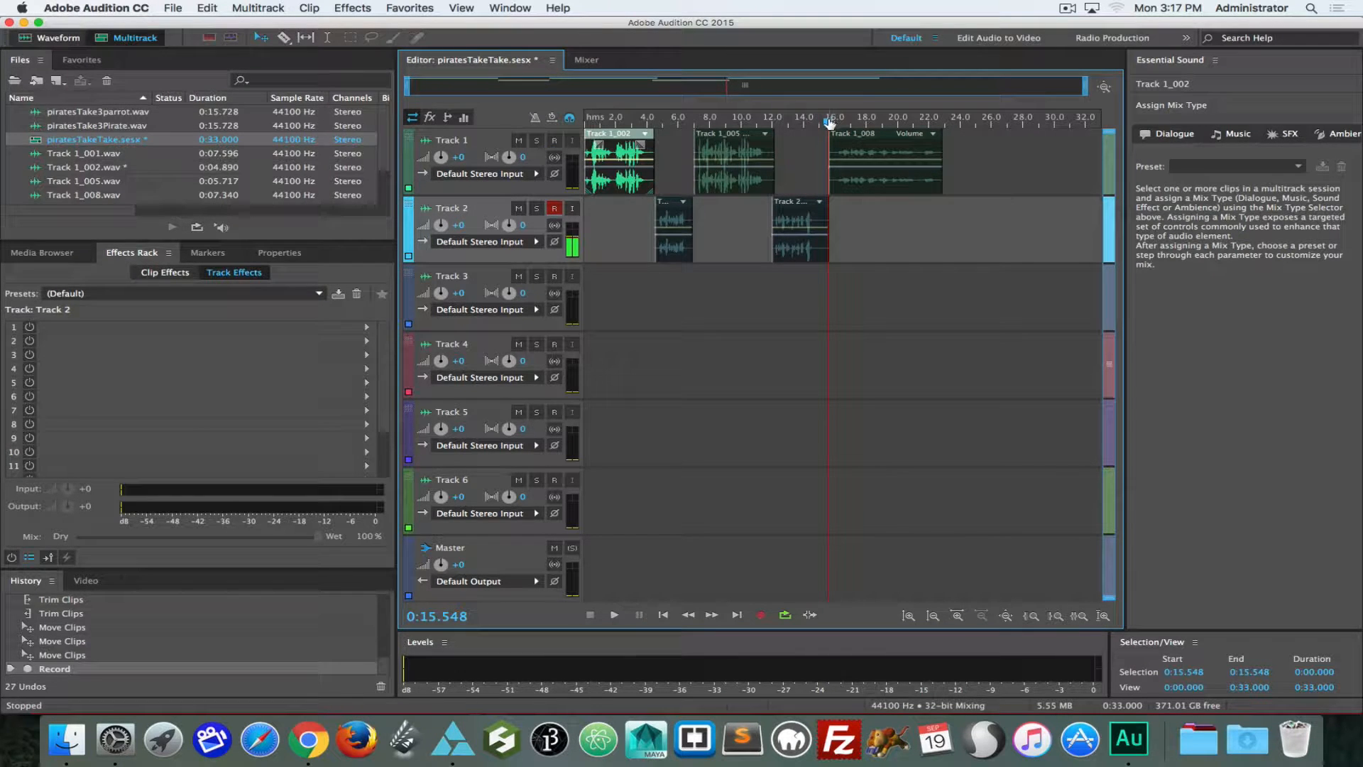
left_click_drag(828, 123, 945, 122)
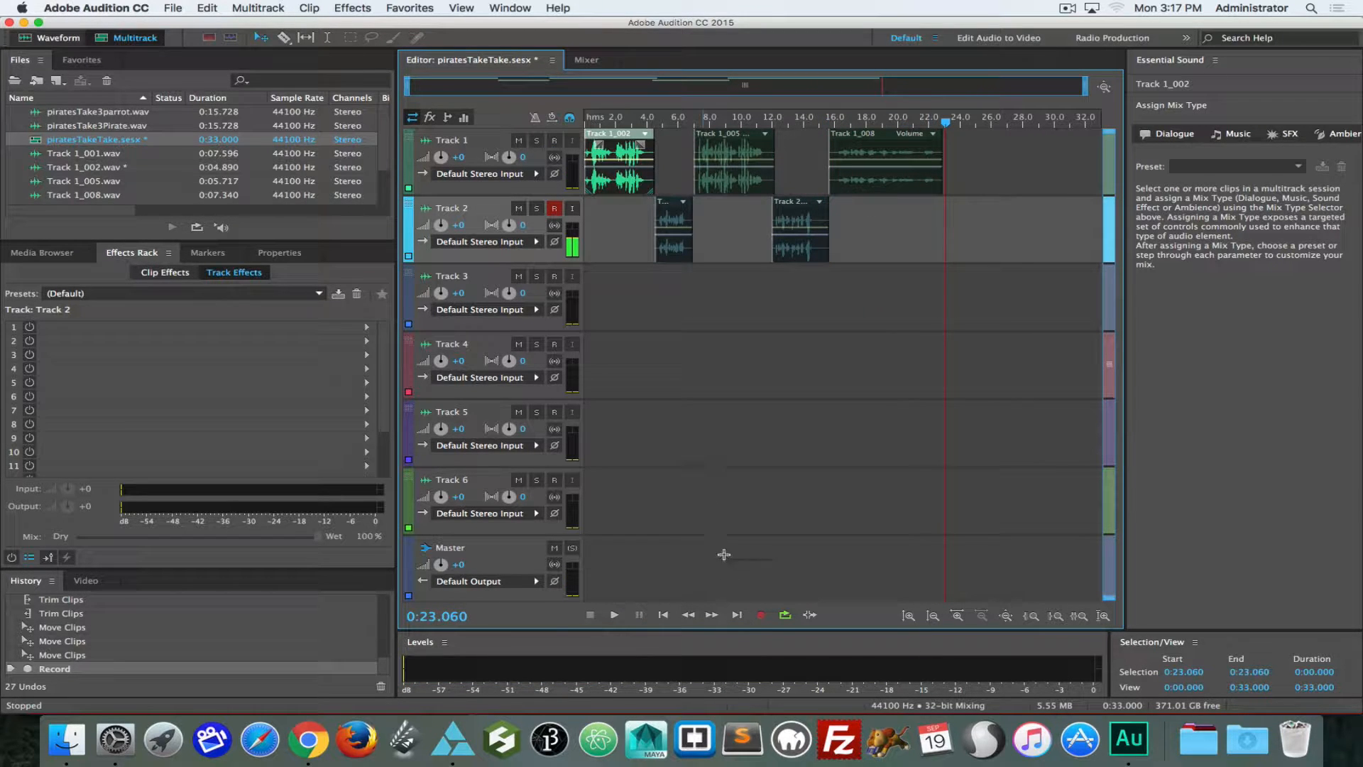
left_click(760, 614)
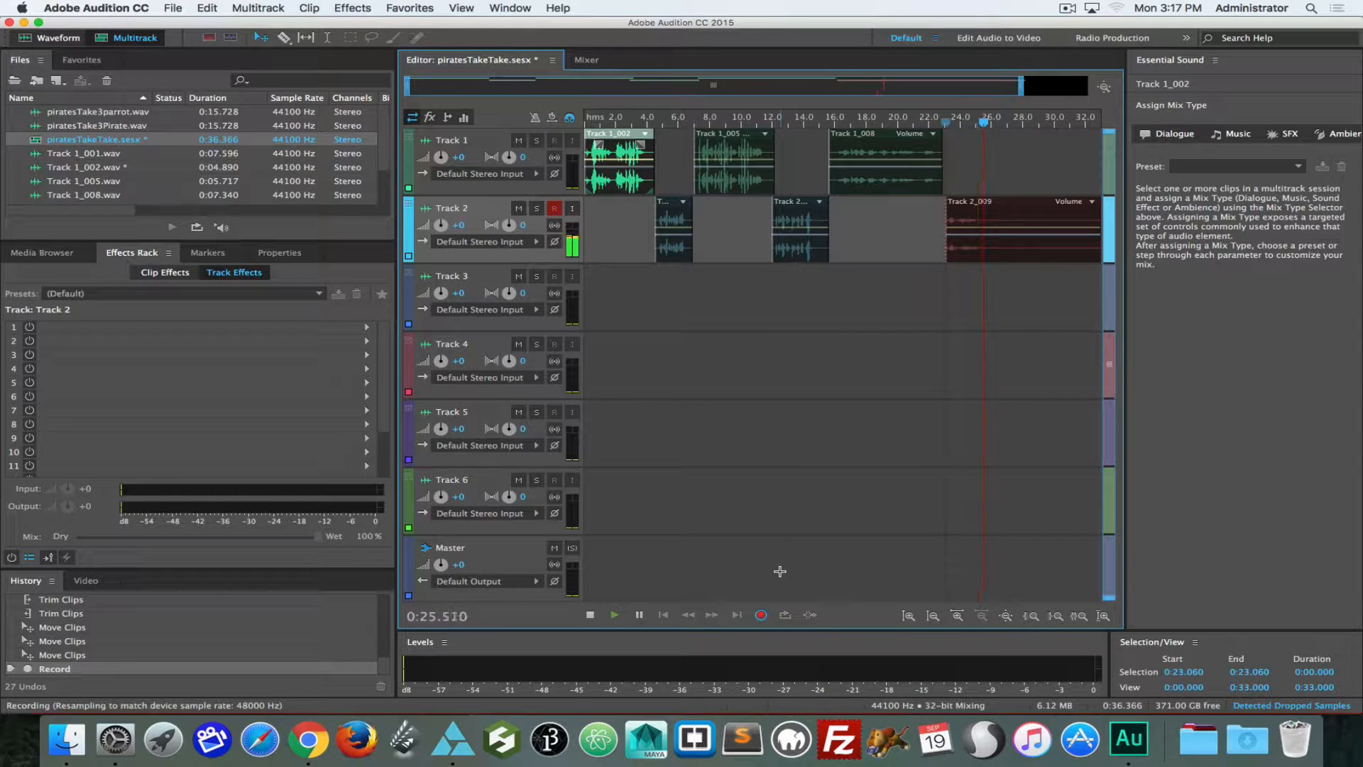
left_click(760, 615)
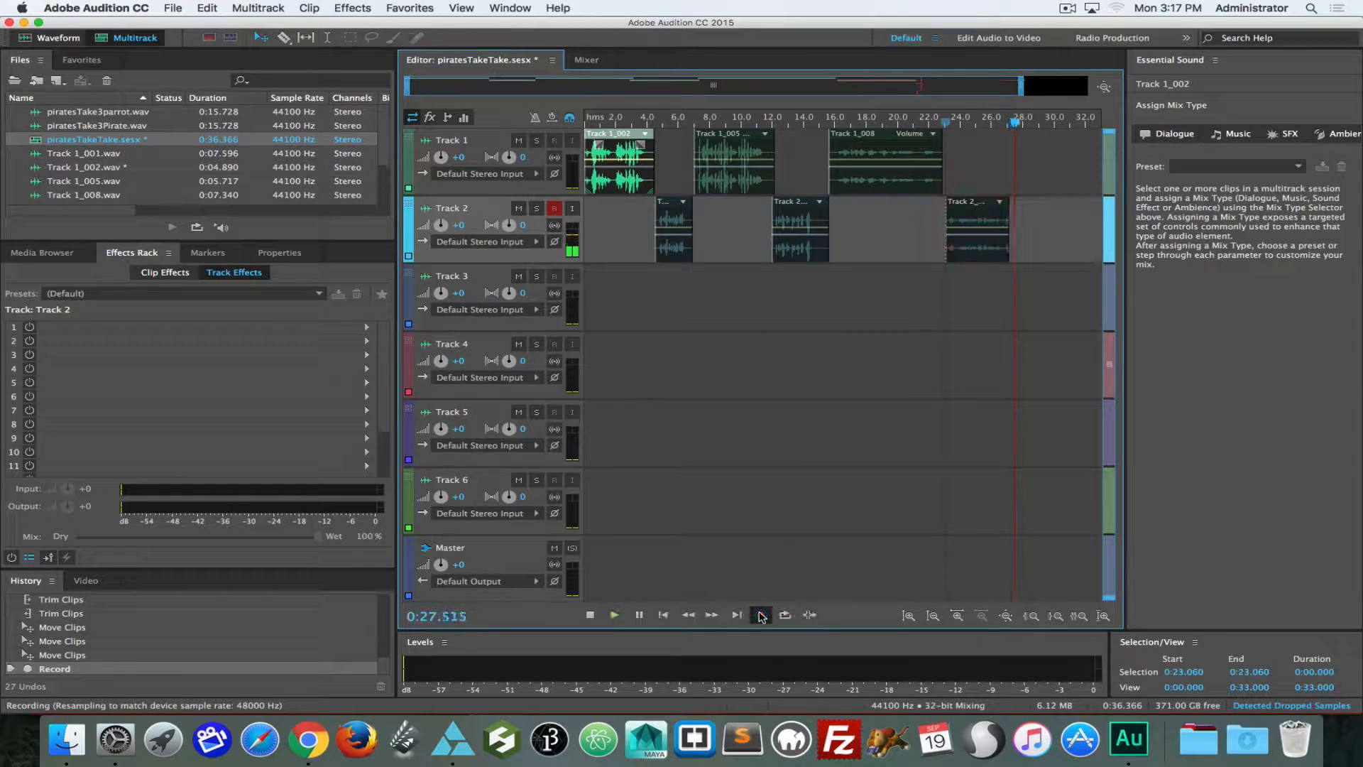
key("space")
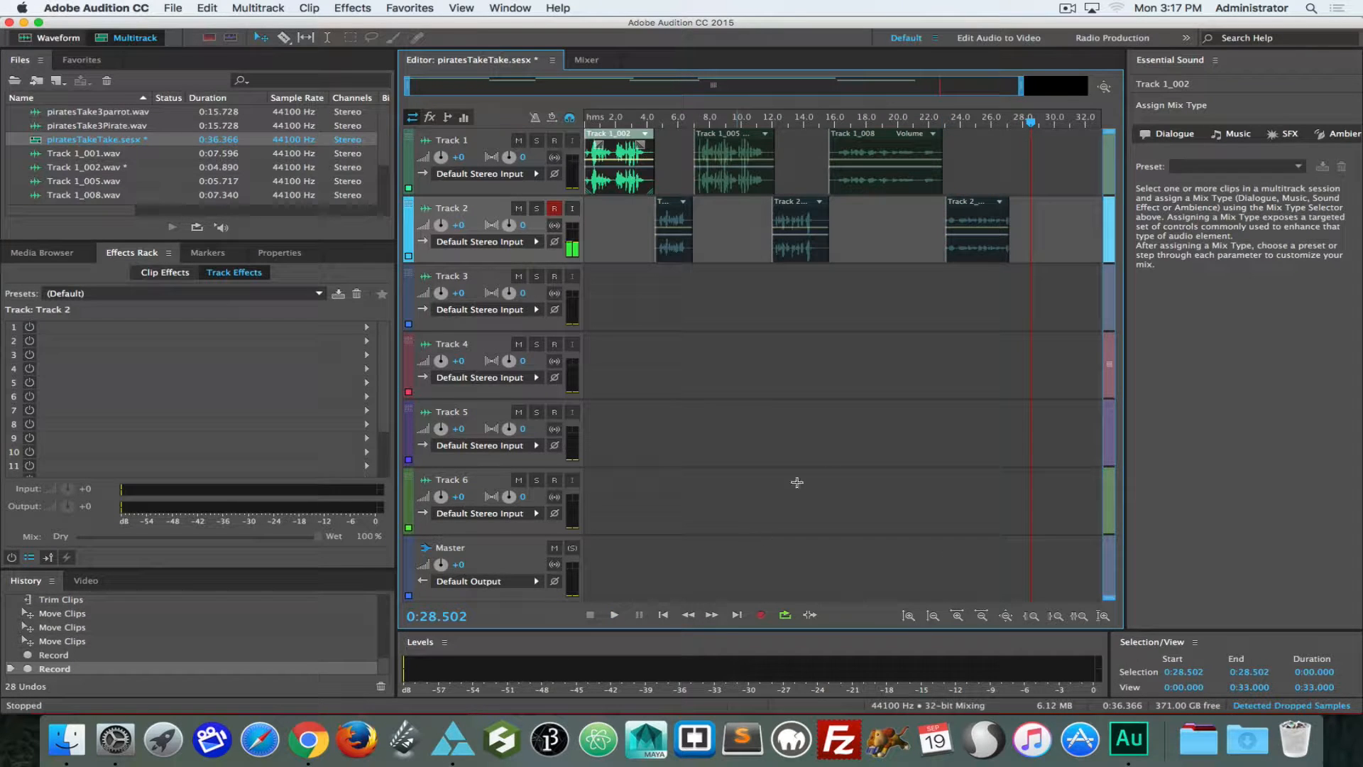
left_click(984, 208)
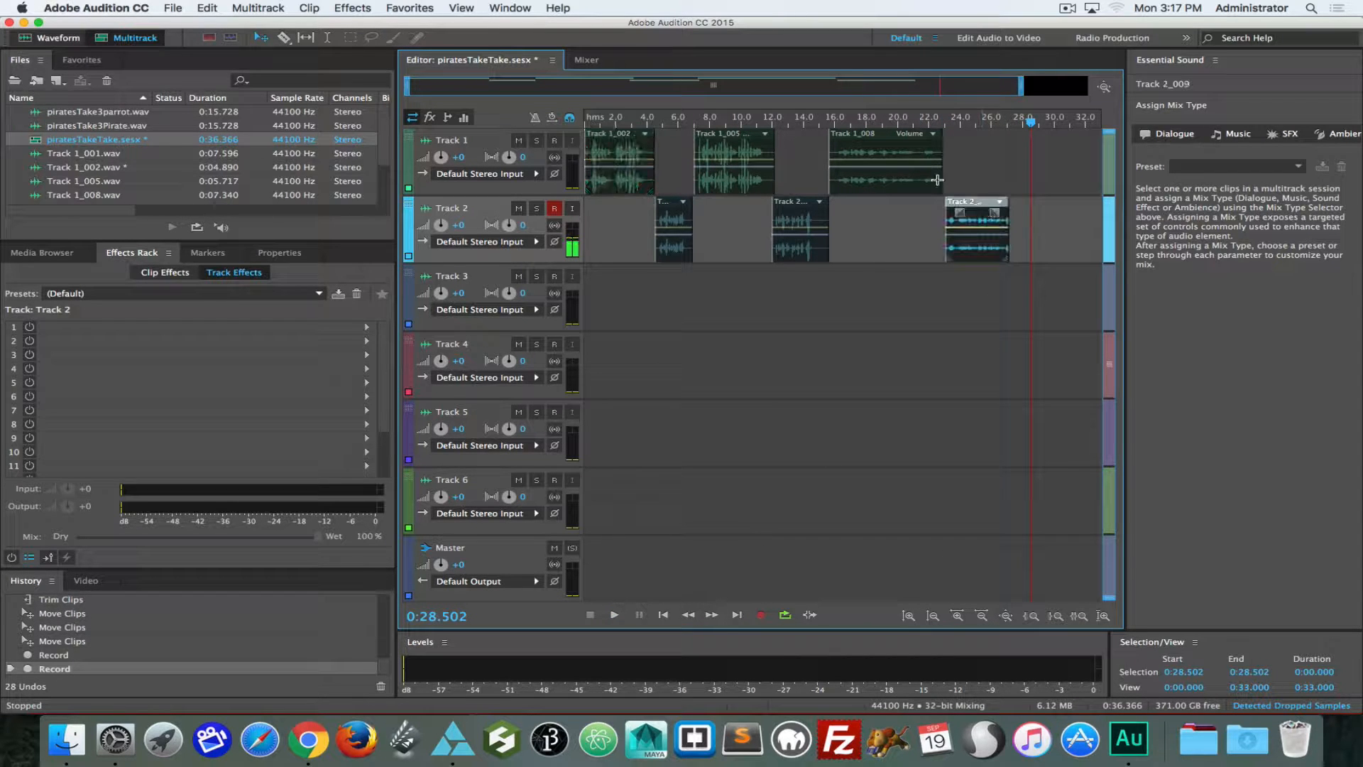
left_click(872, 134)
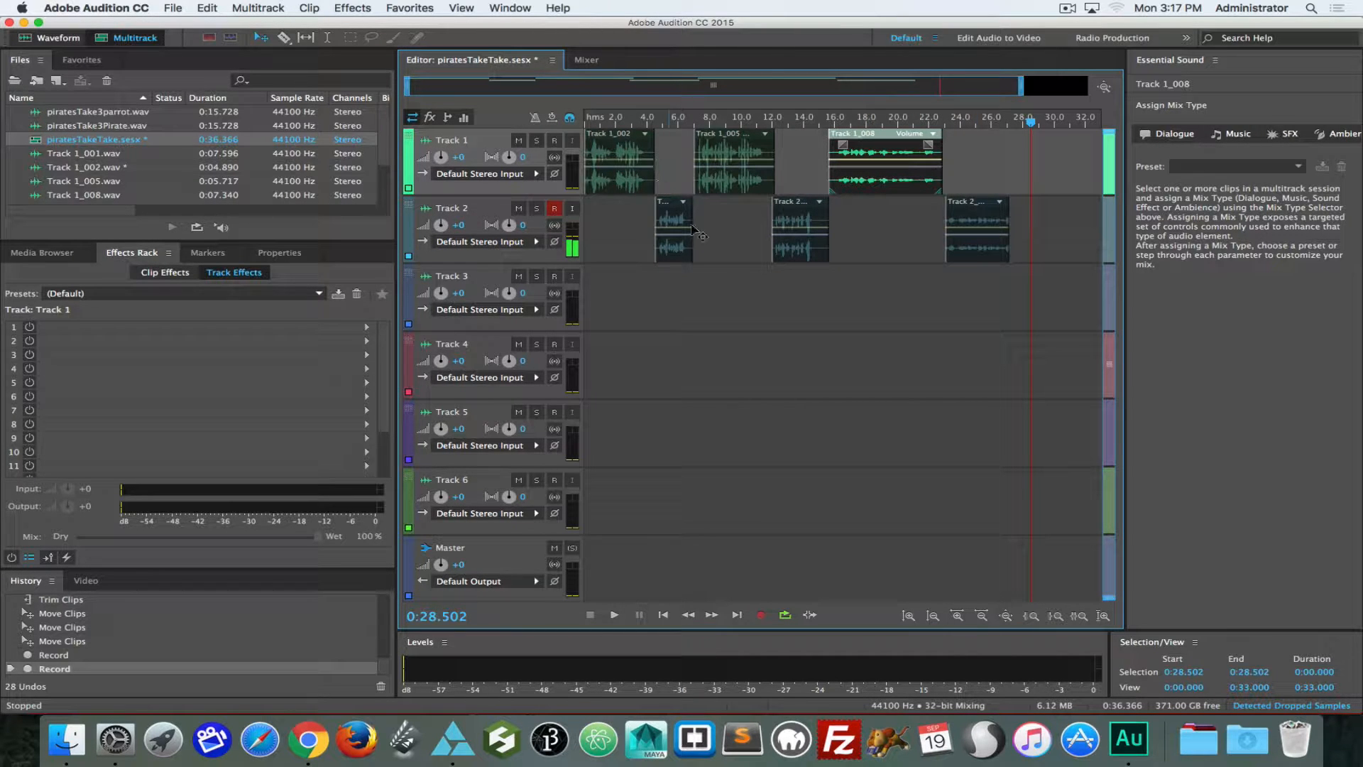
left_click(555, 208)
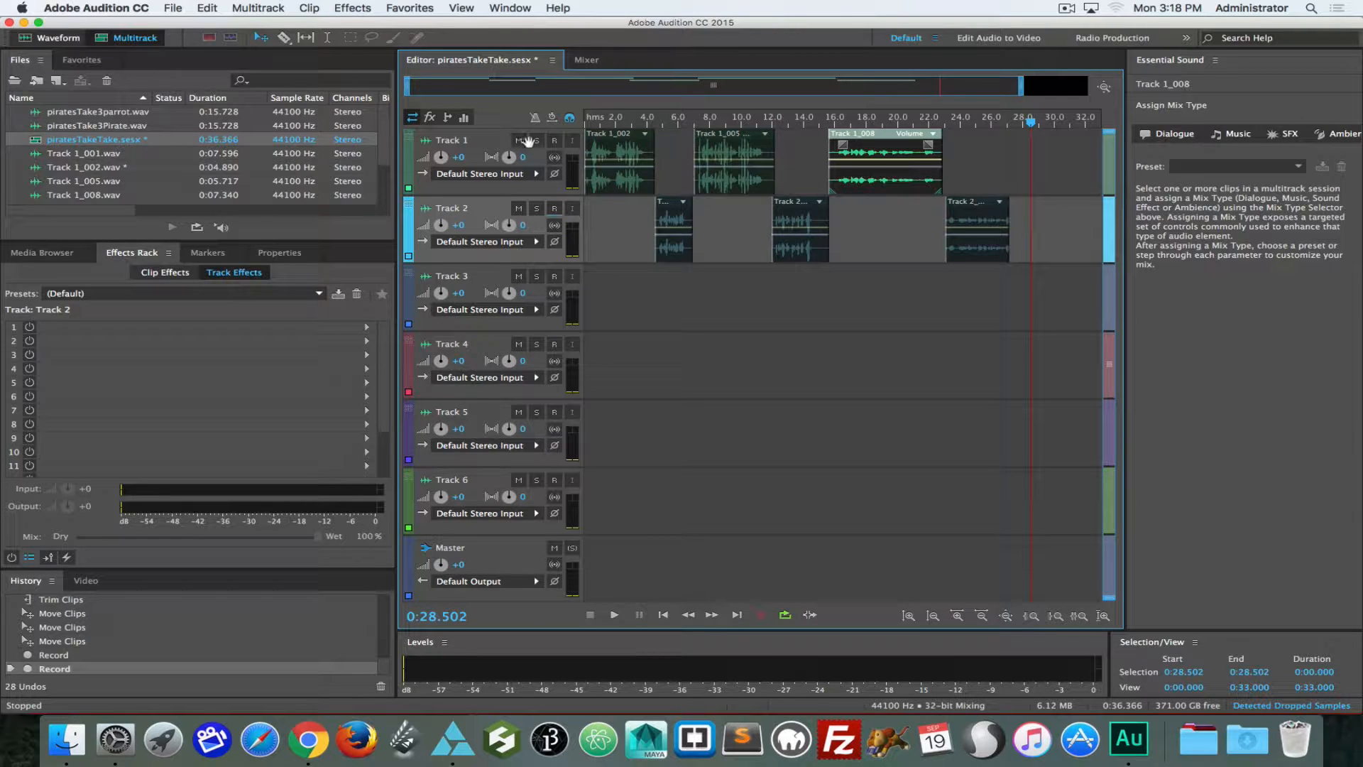
Solo Track 1 and open the multitrack mixdown export for the entire session.
left_click(536, 142)
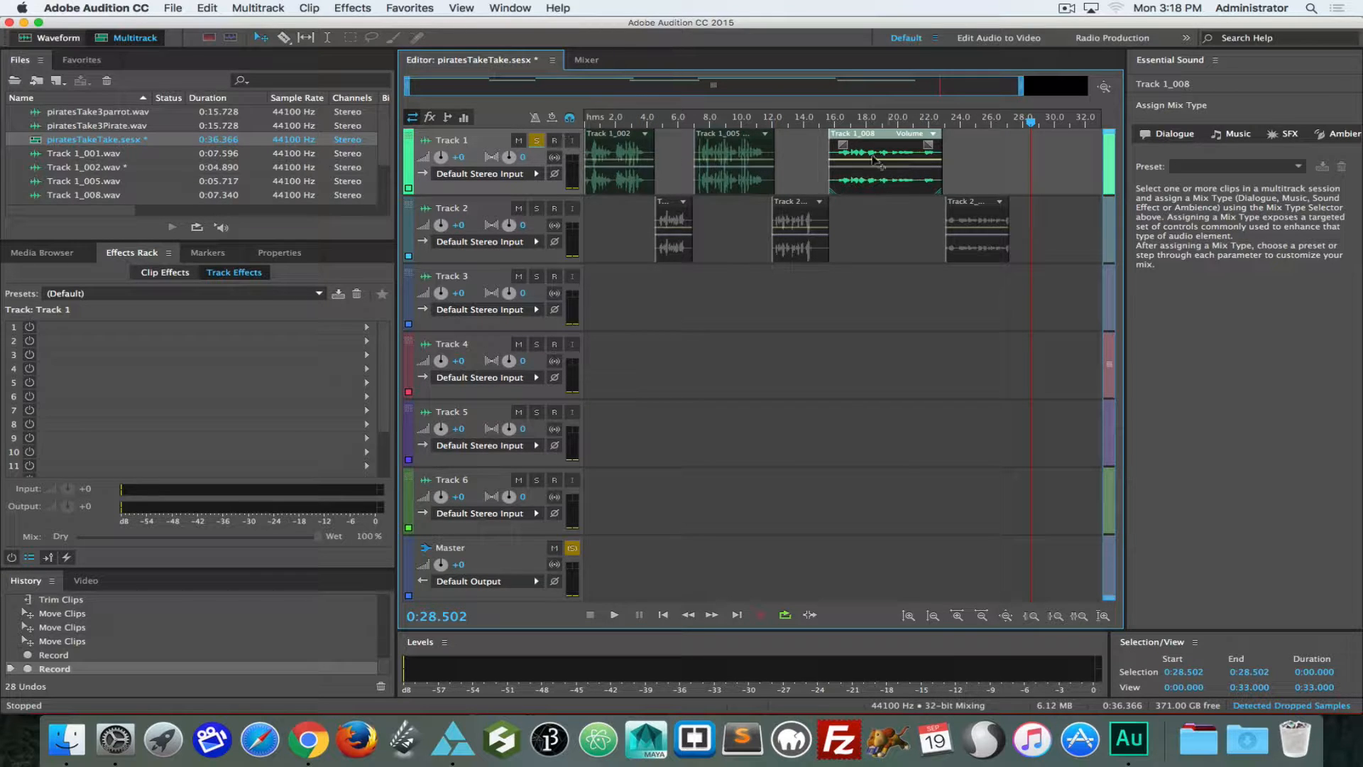
left_click(173, 7)
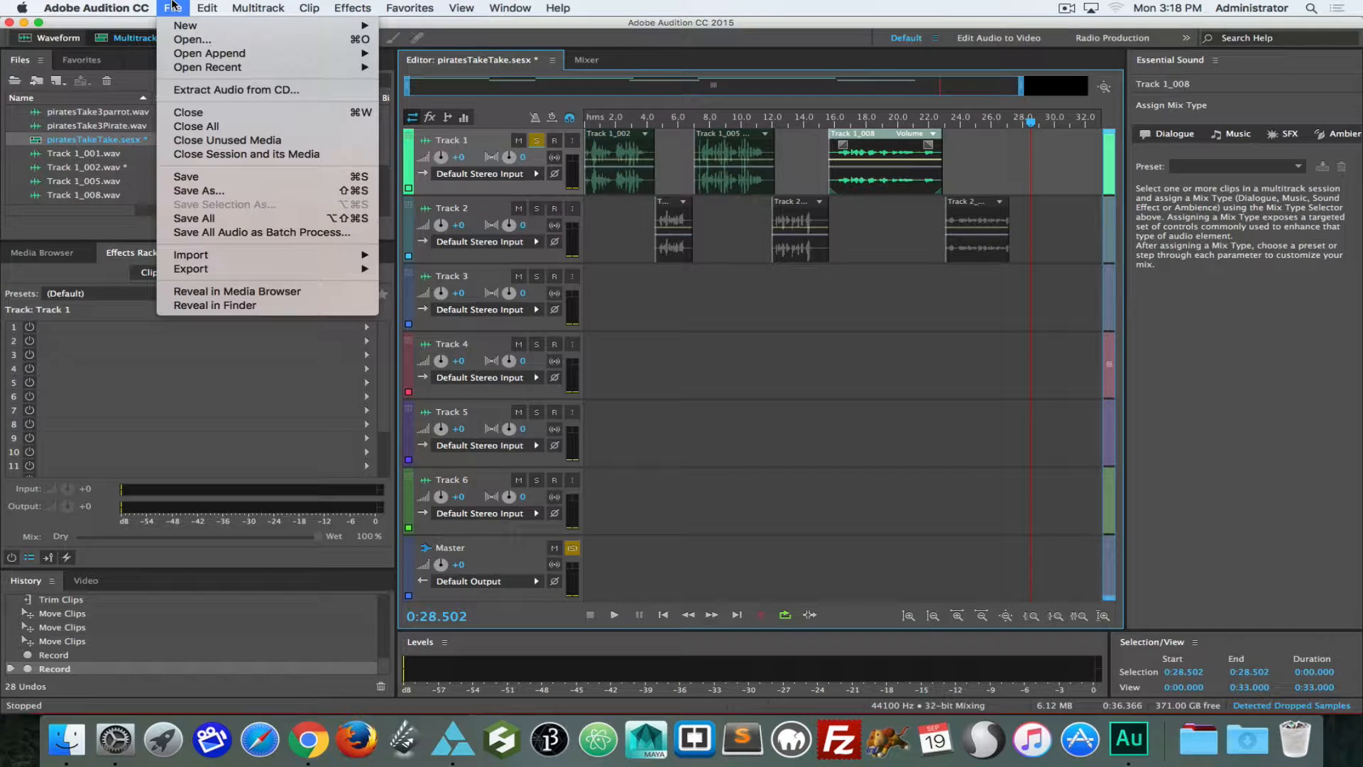
mouse_move(213, 268)
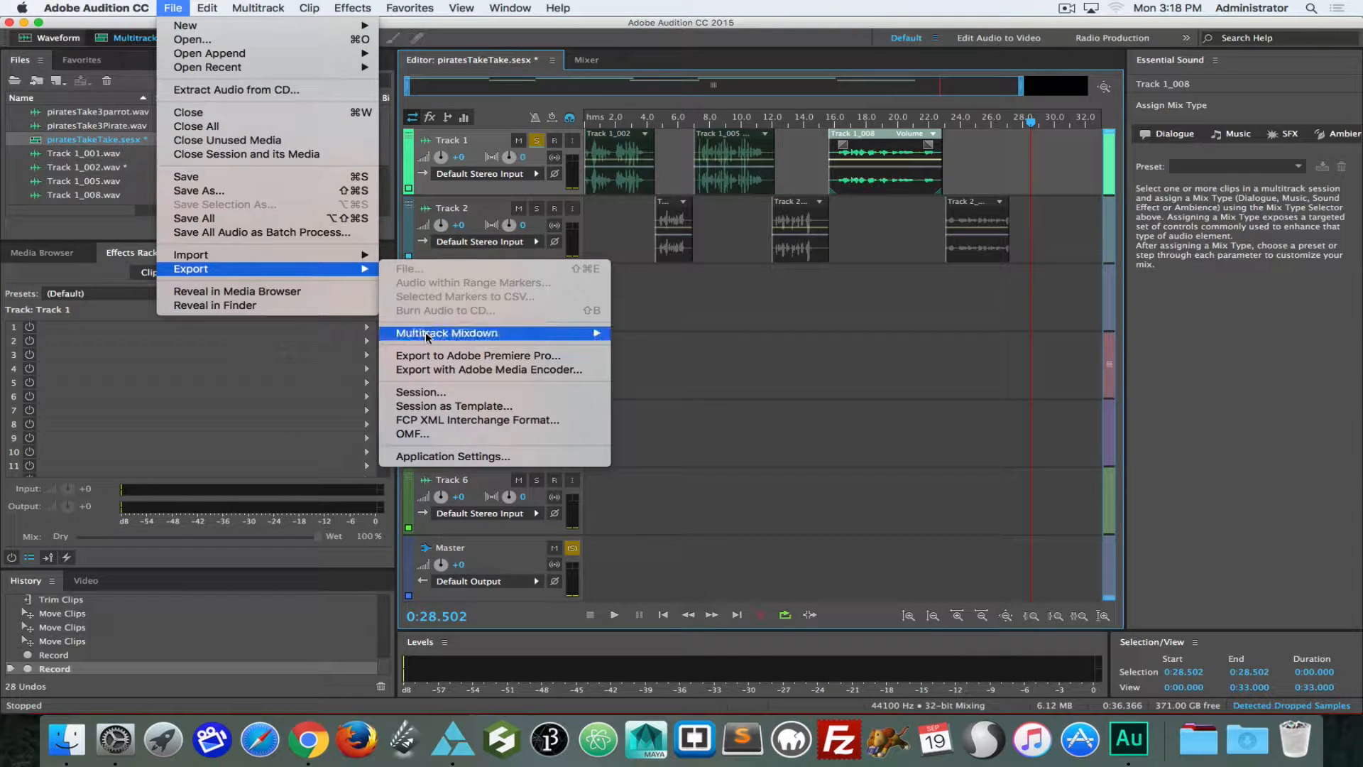
mouse_move(463, 341)
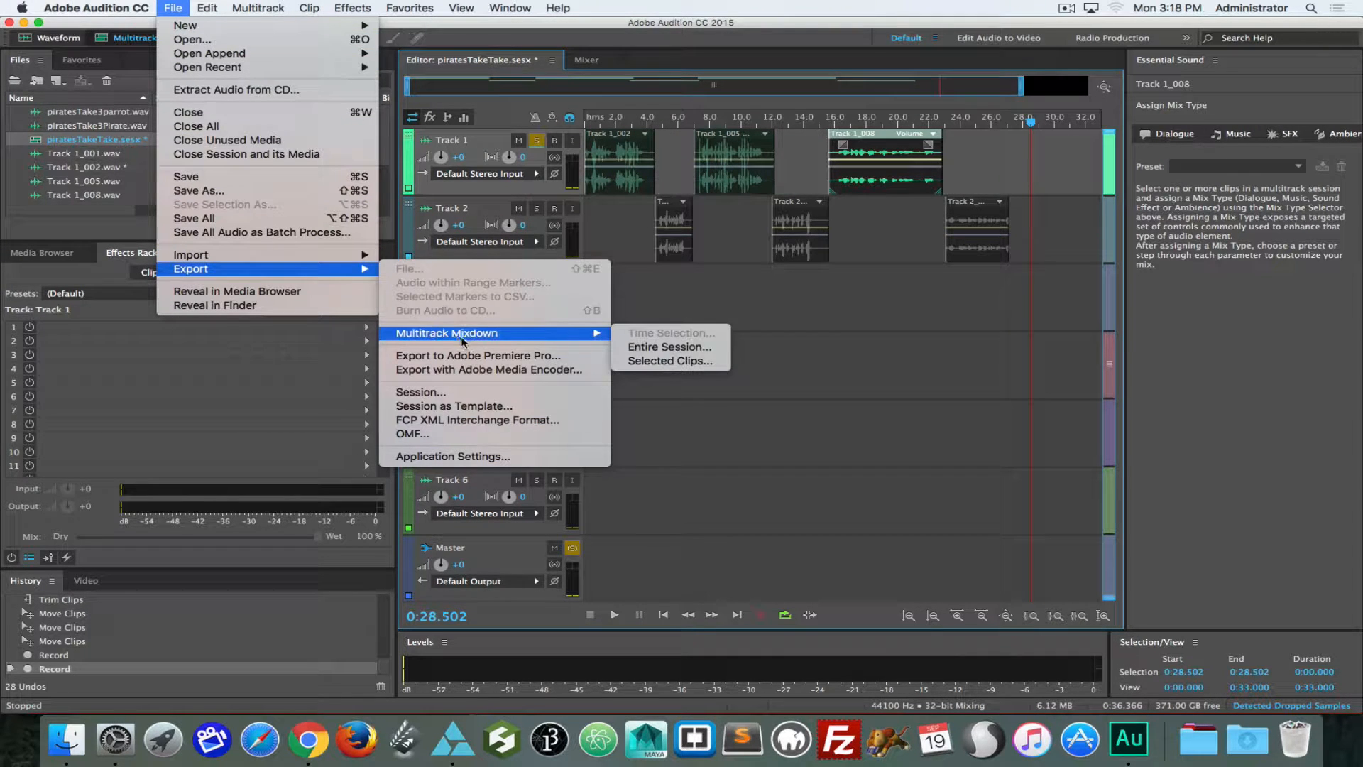
left_click(660, 348)
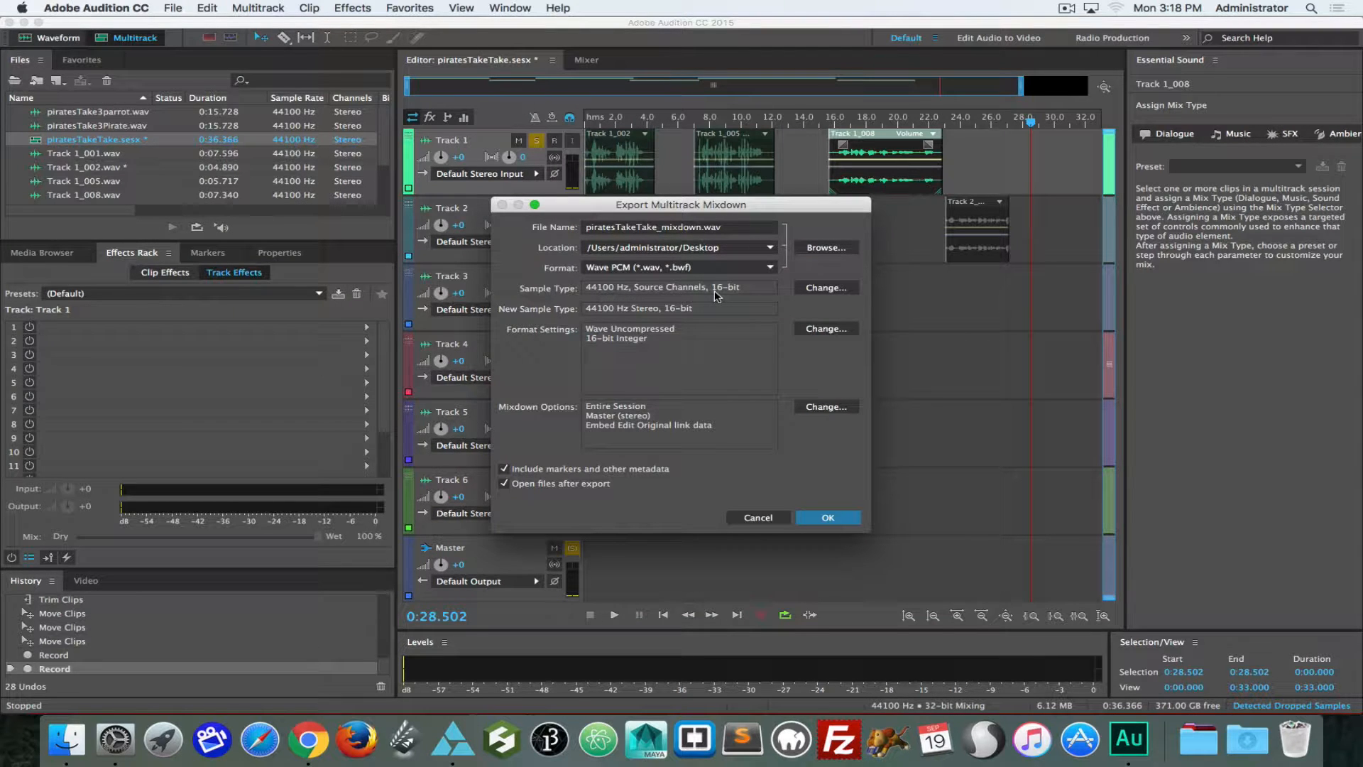
Confirm a mixdown sample type of 44100 Hz and 16 bits, and close the export settings without exporting.
left_click(827, 291)
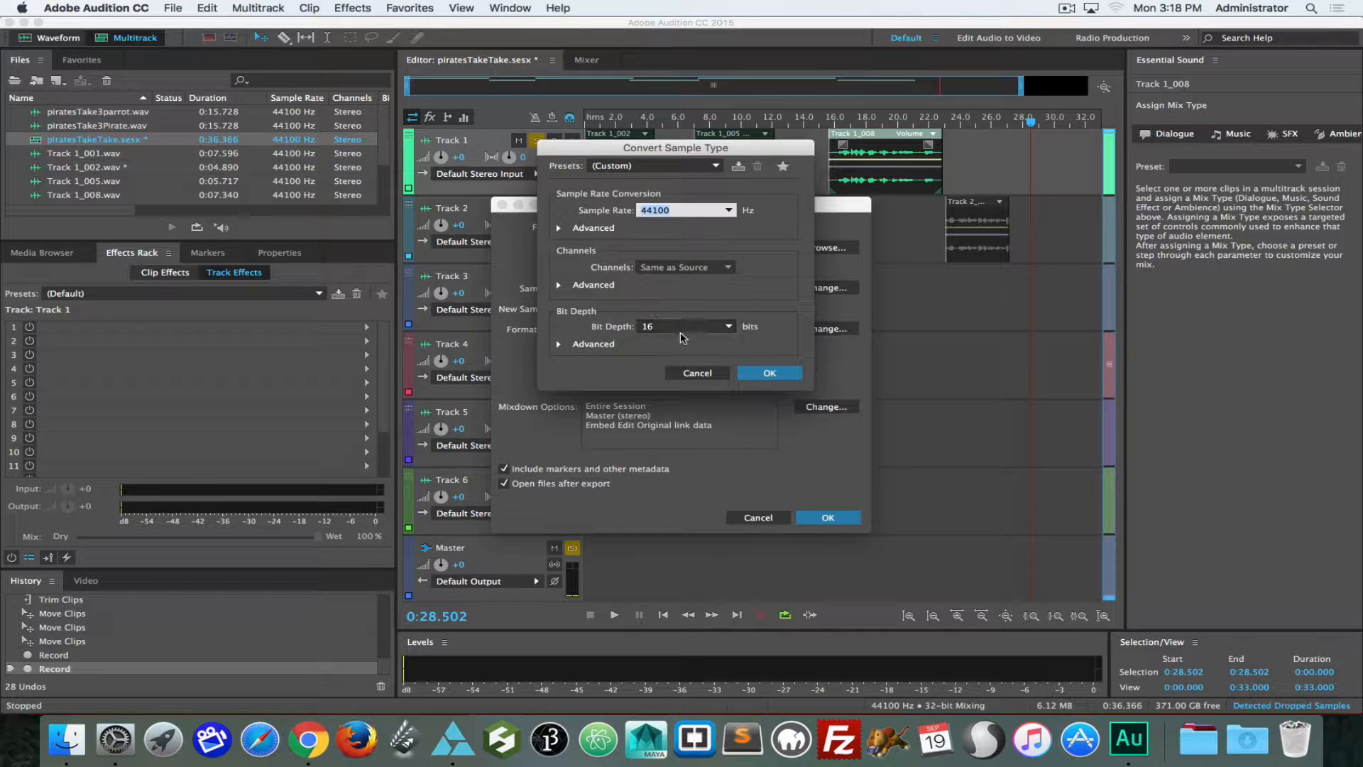
left_click(728, 328)
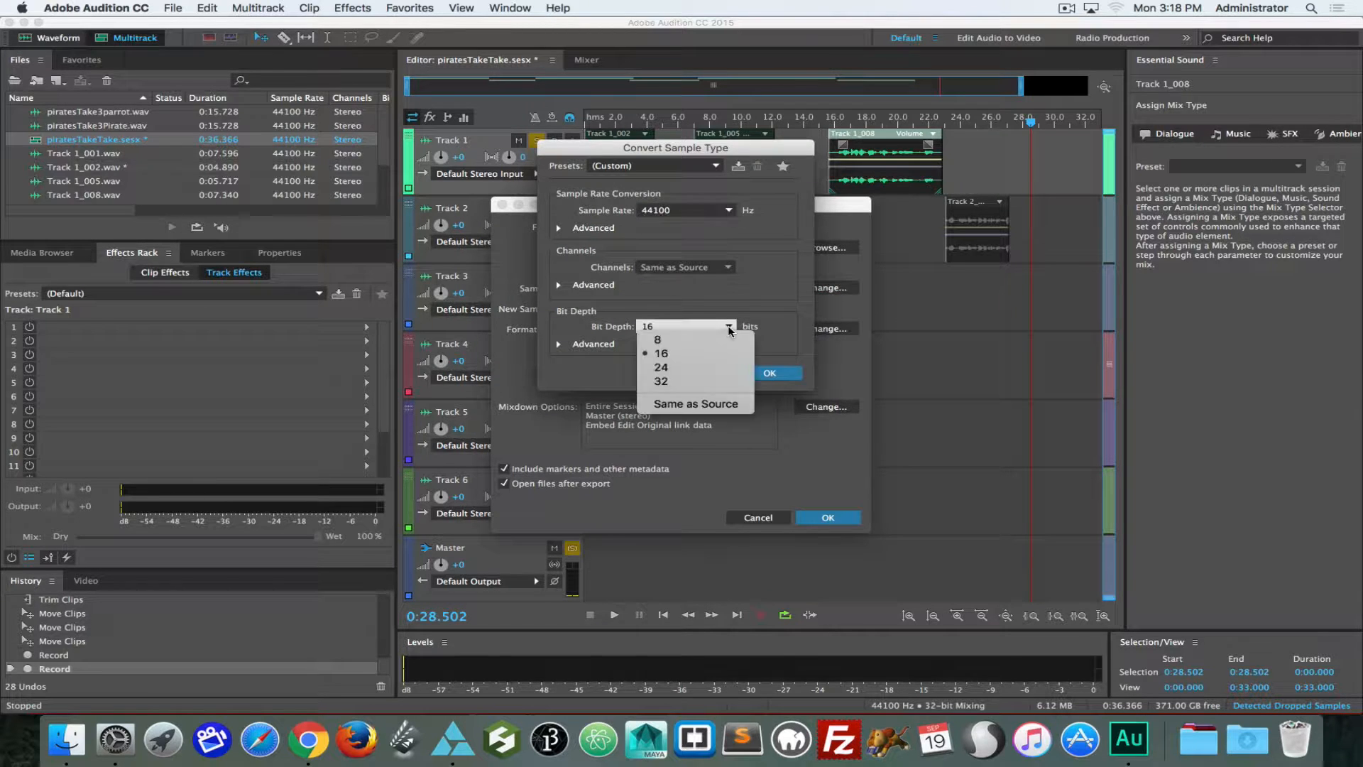
left_click(664, 353)
left_click(727, 210)
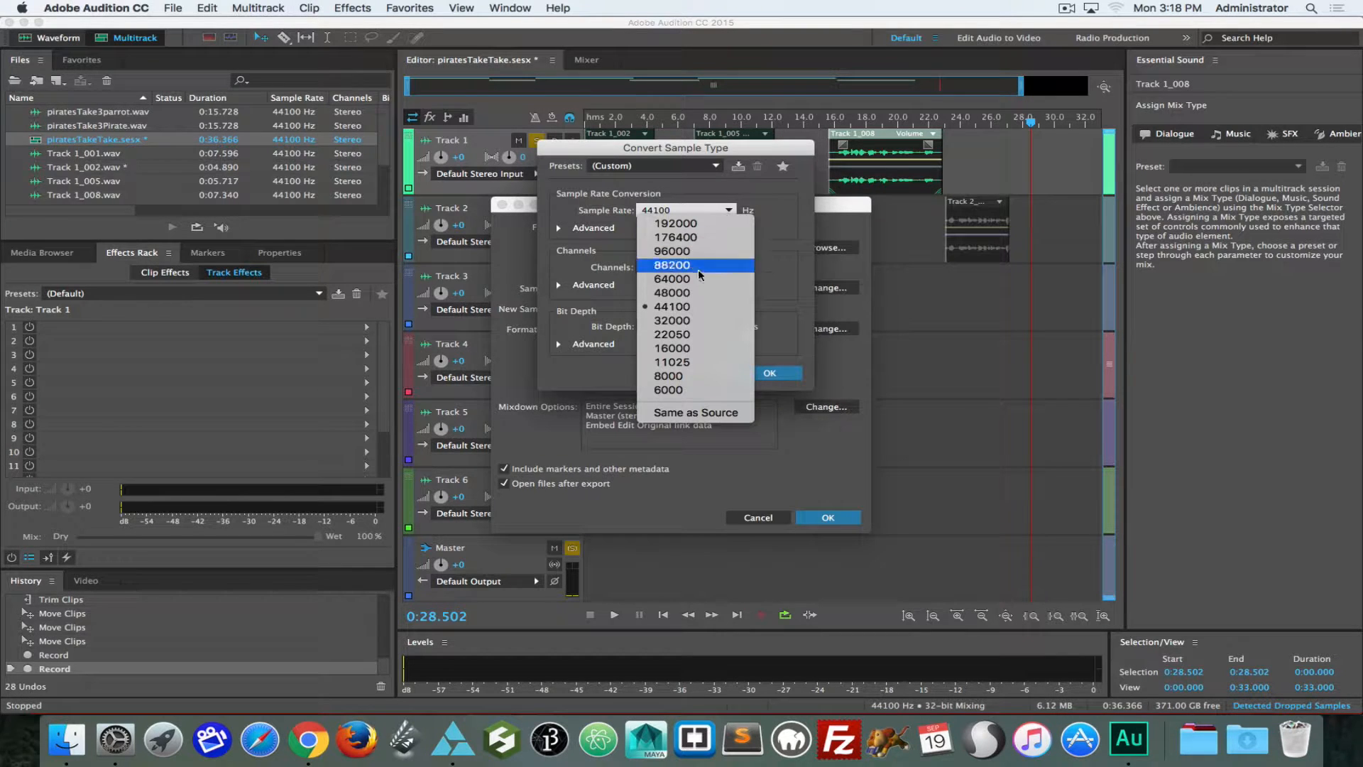
left_click(770, 373)
left_click(770, 372)
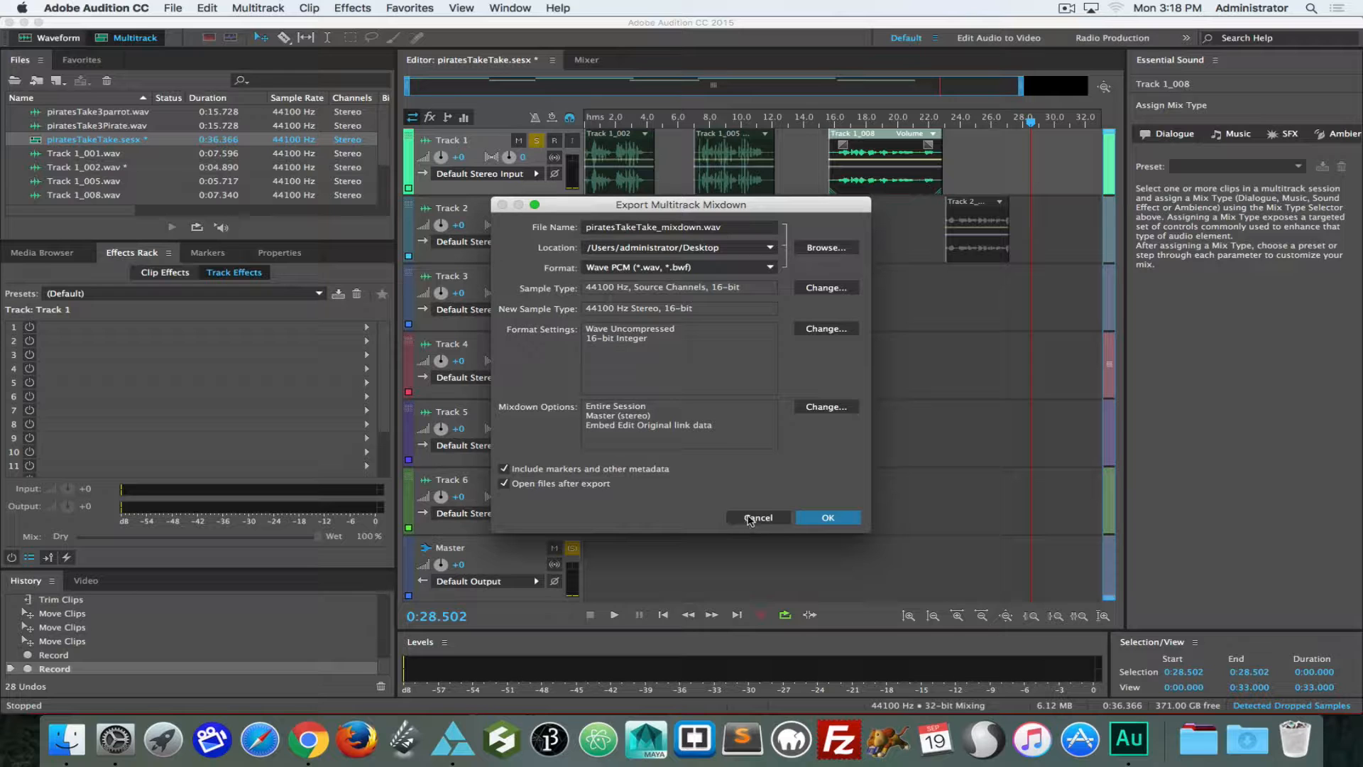
left_click(749, 519)
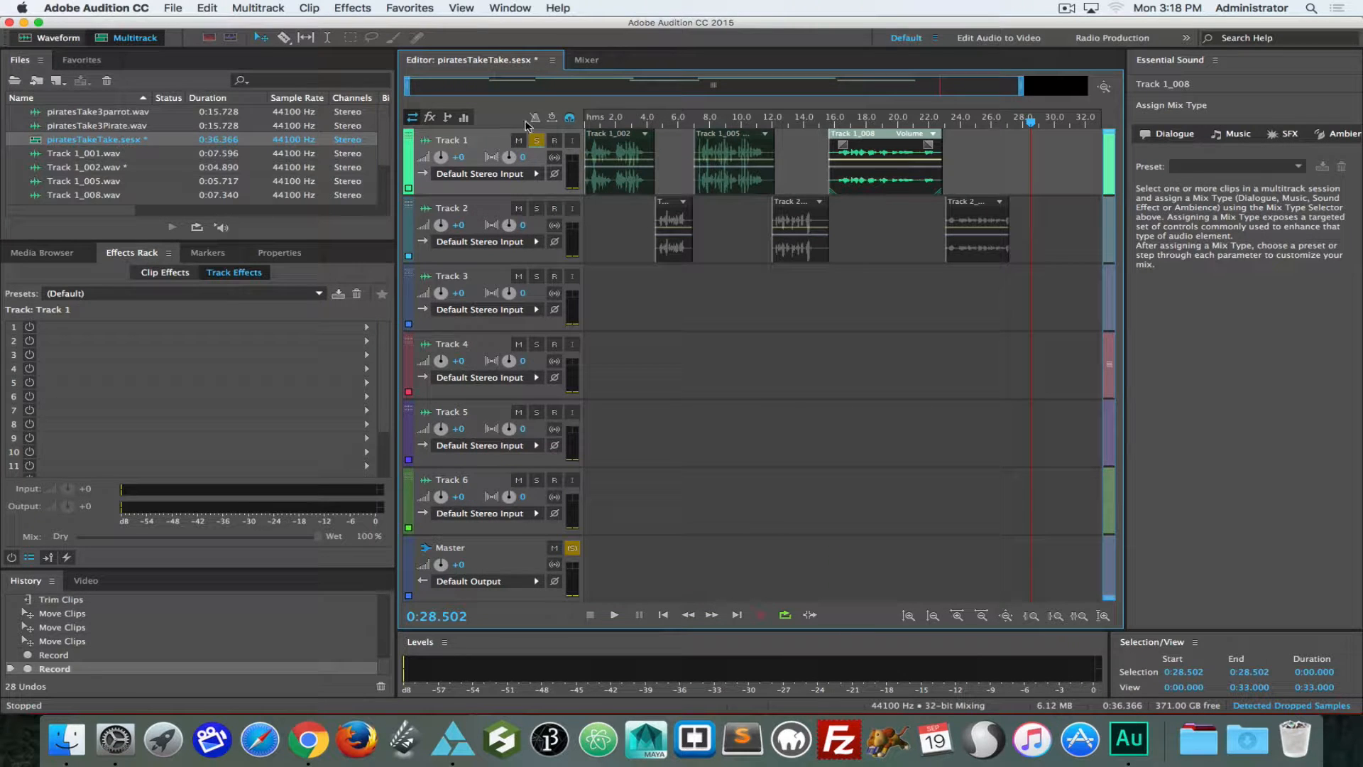
Solo Track 2 instead of Track 1 and review the entire-session mixdown export settings without exporting.
left_click(536, 139)
left_click(536, 208)
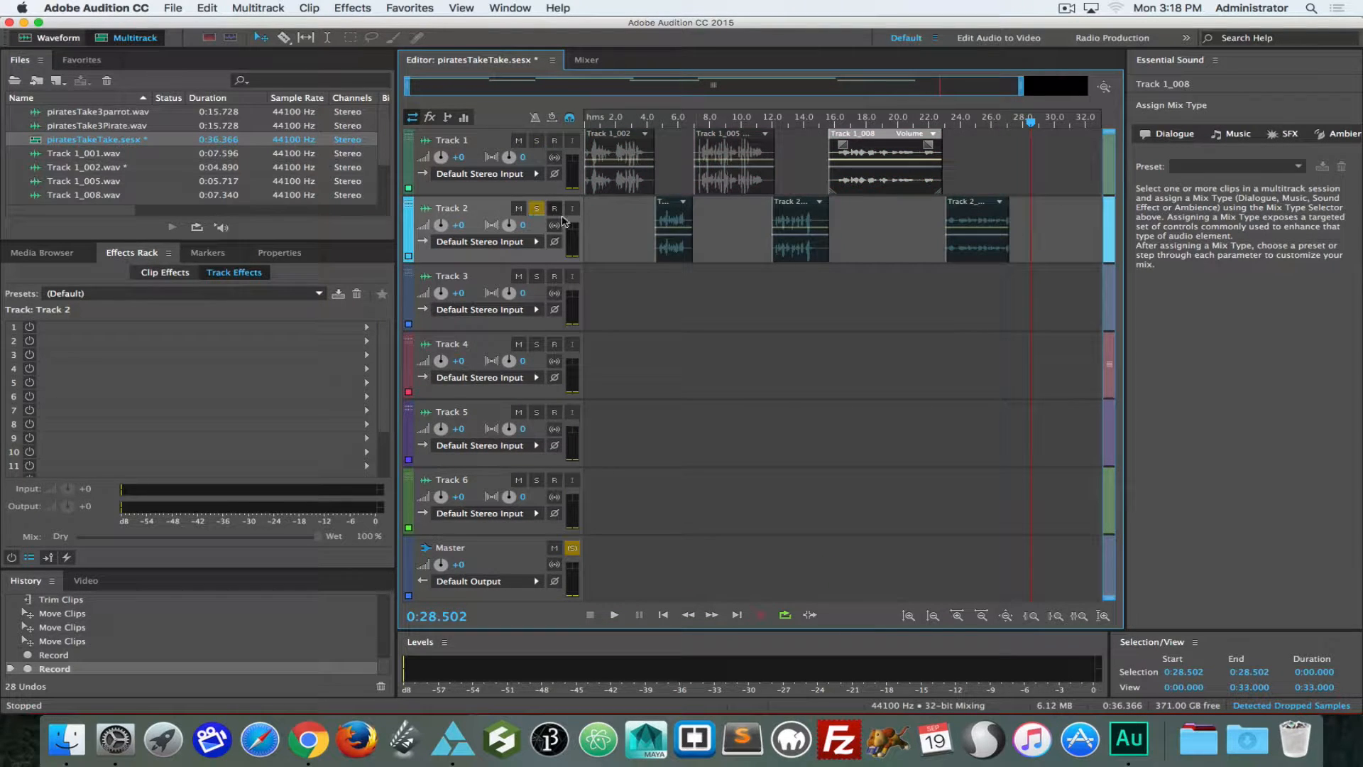
left_click(173, 8)
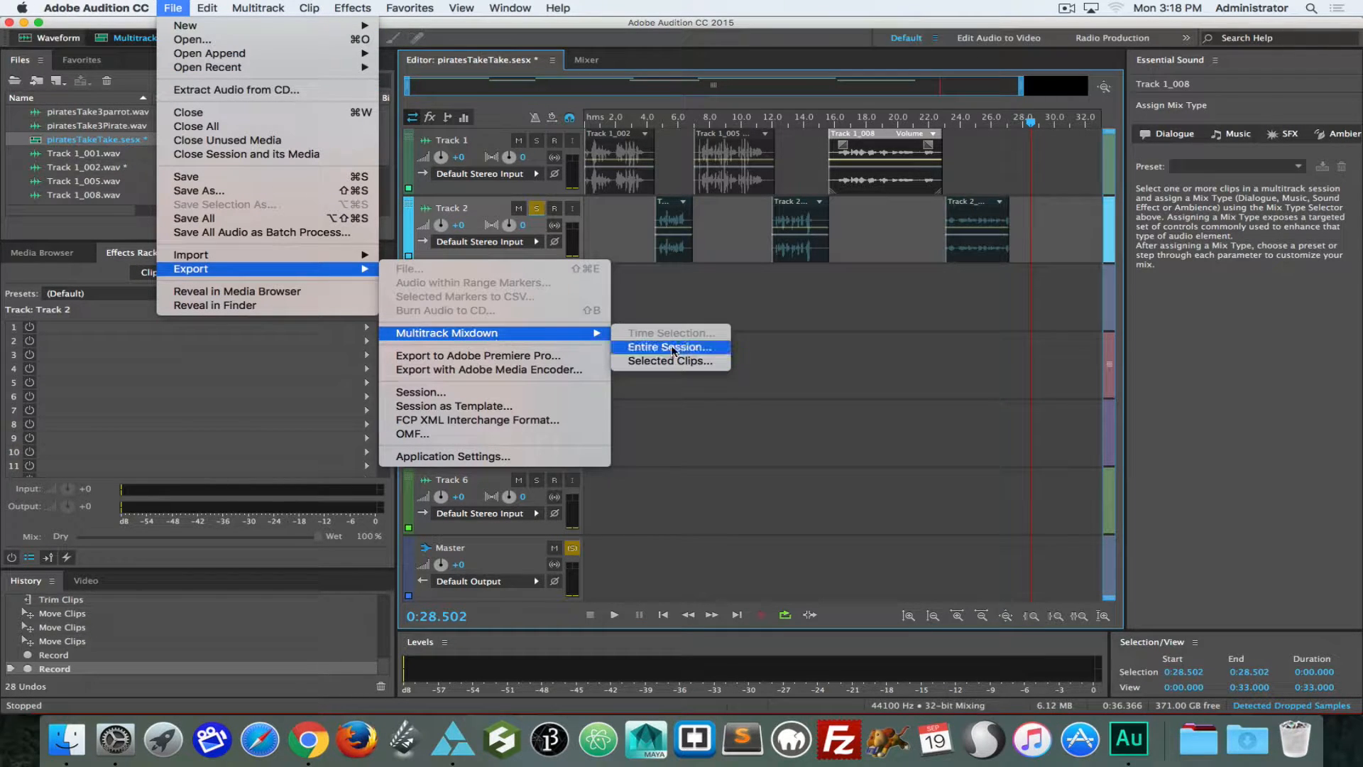
left_click(670, 346)
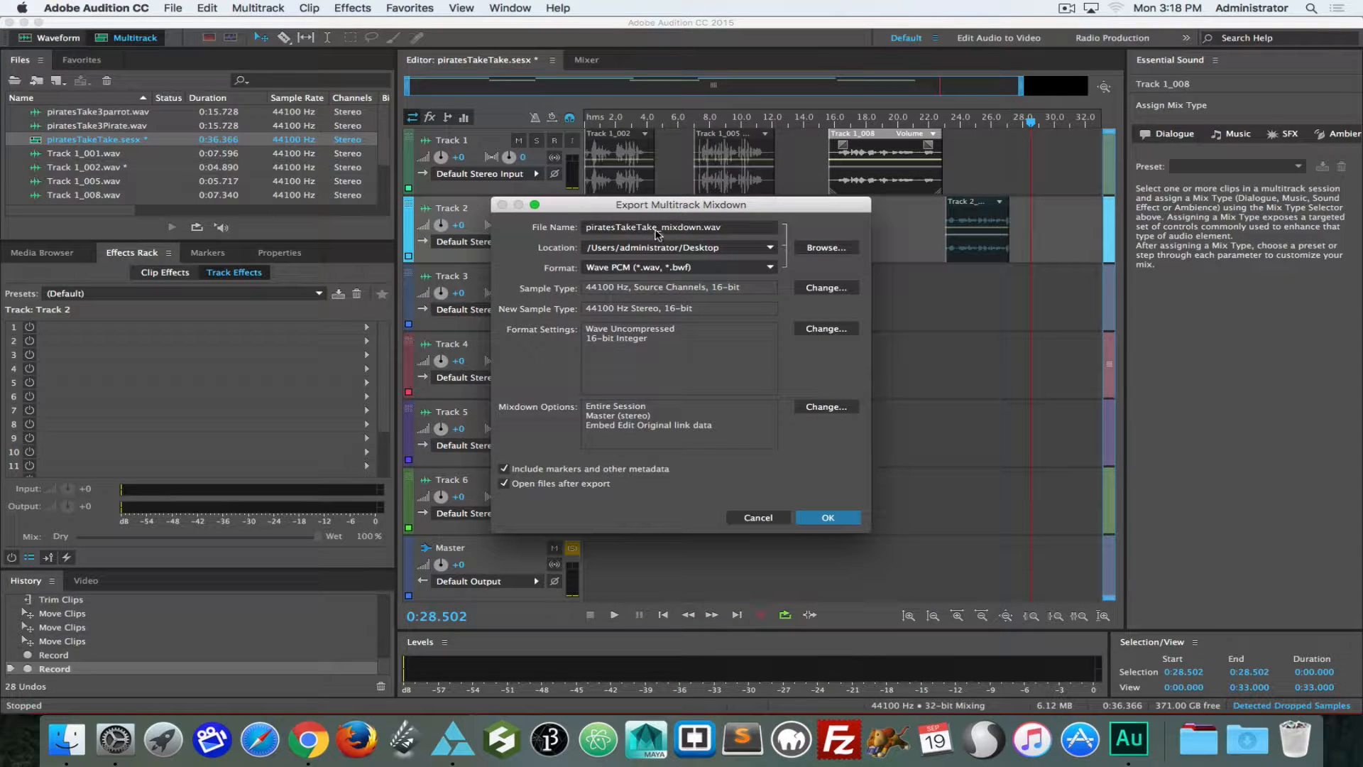
left_click(760, 517)
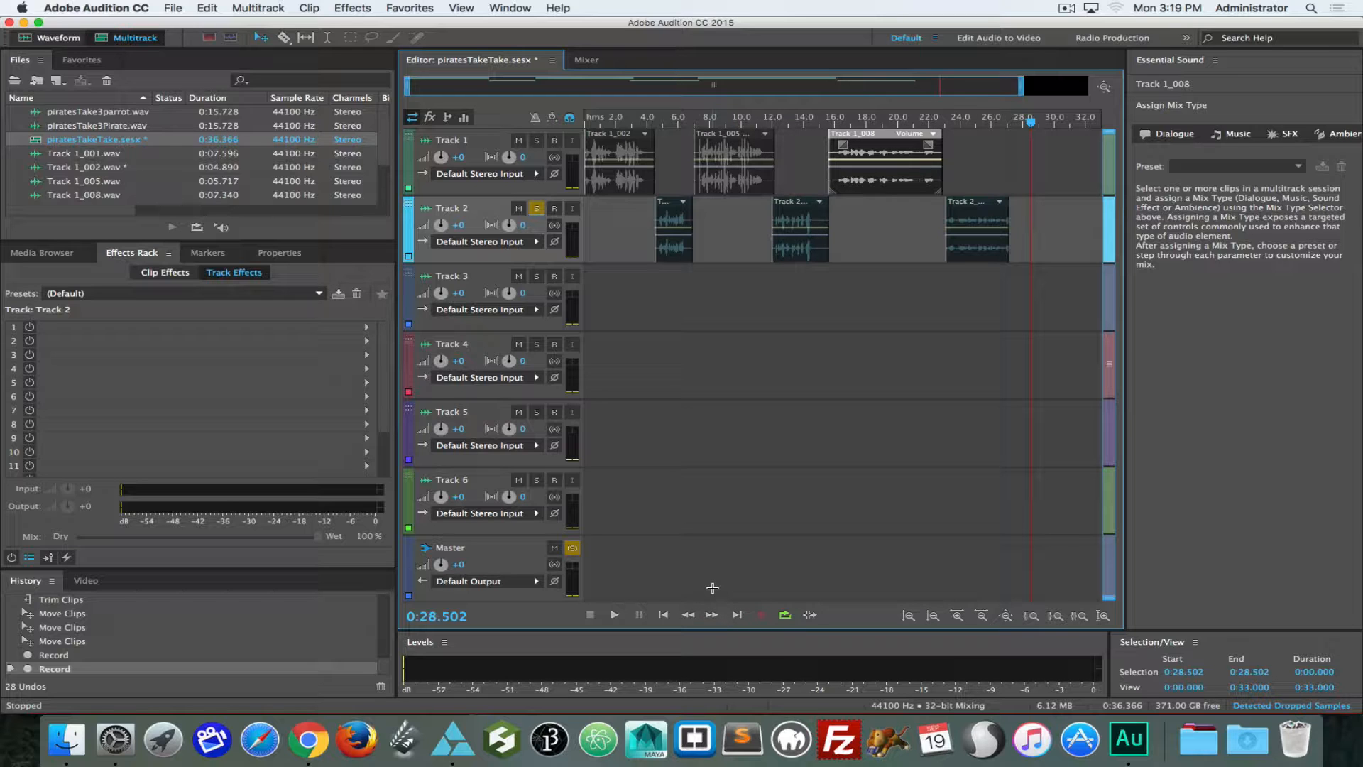
Switch to Toon Boom Harmony Essentials, move the parrot_head layer below parrot_mouth, and select the parrot_mouth layer.
left_click(453, 738)
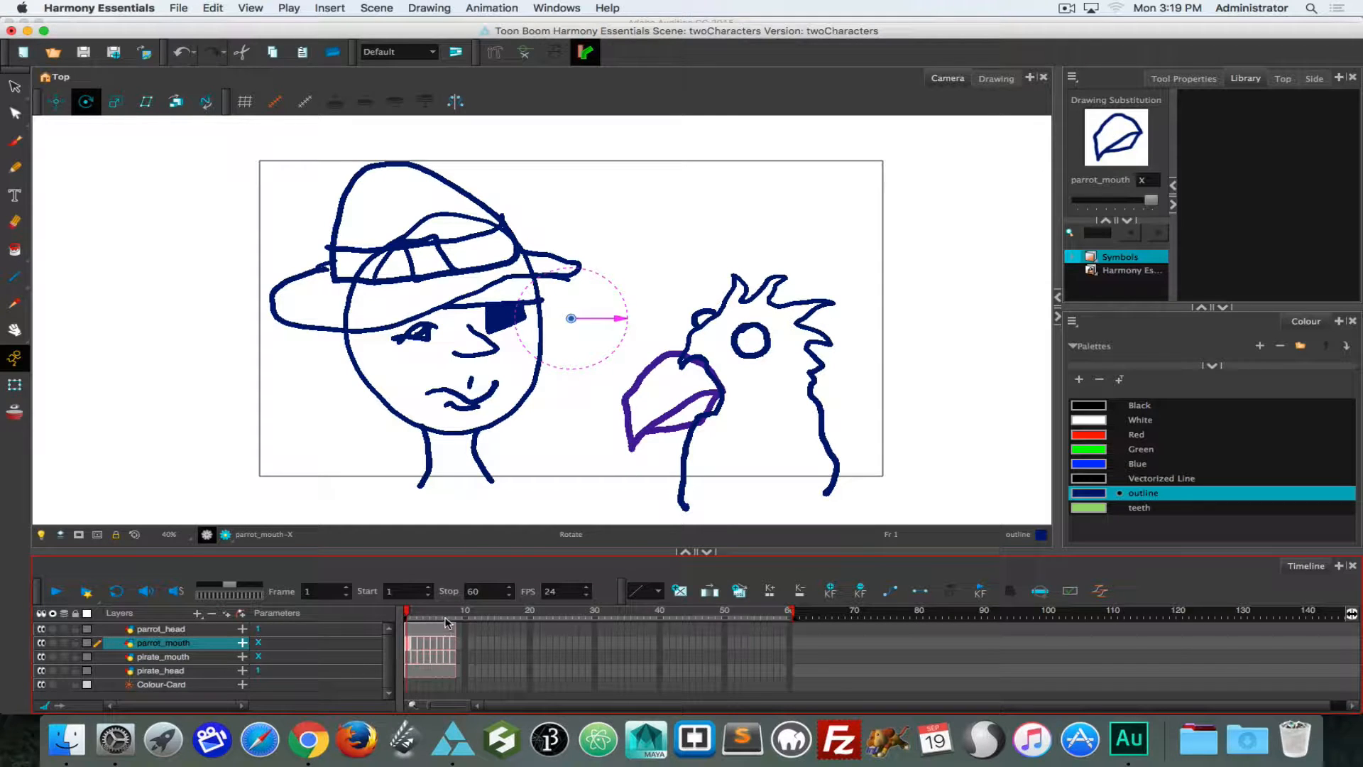
left_click(163, 631)
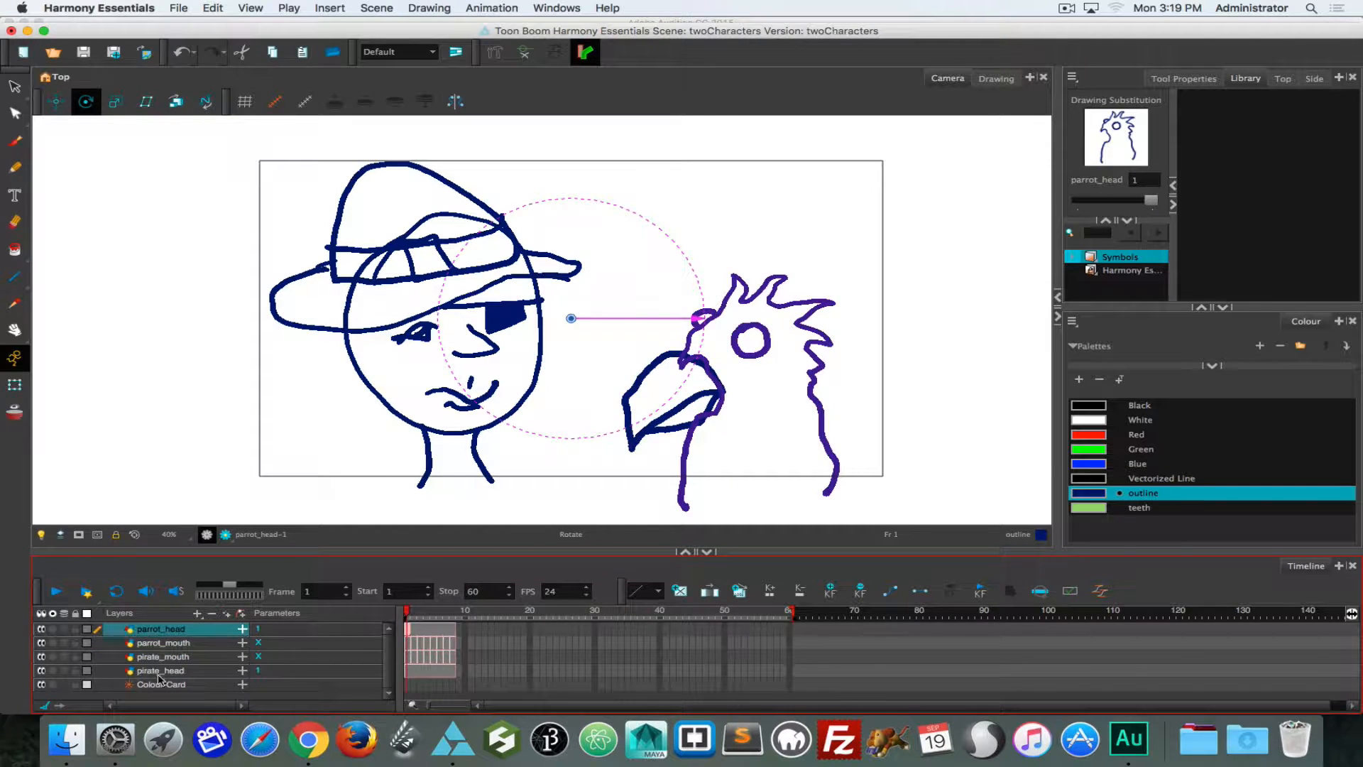
left_click_drag(131, 630, 139, 649)
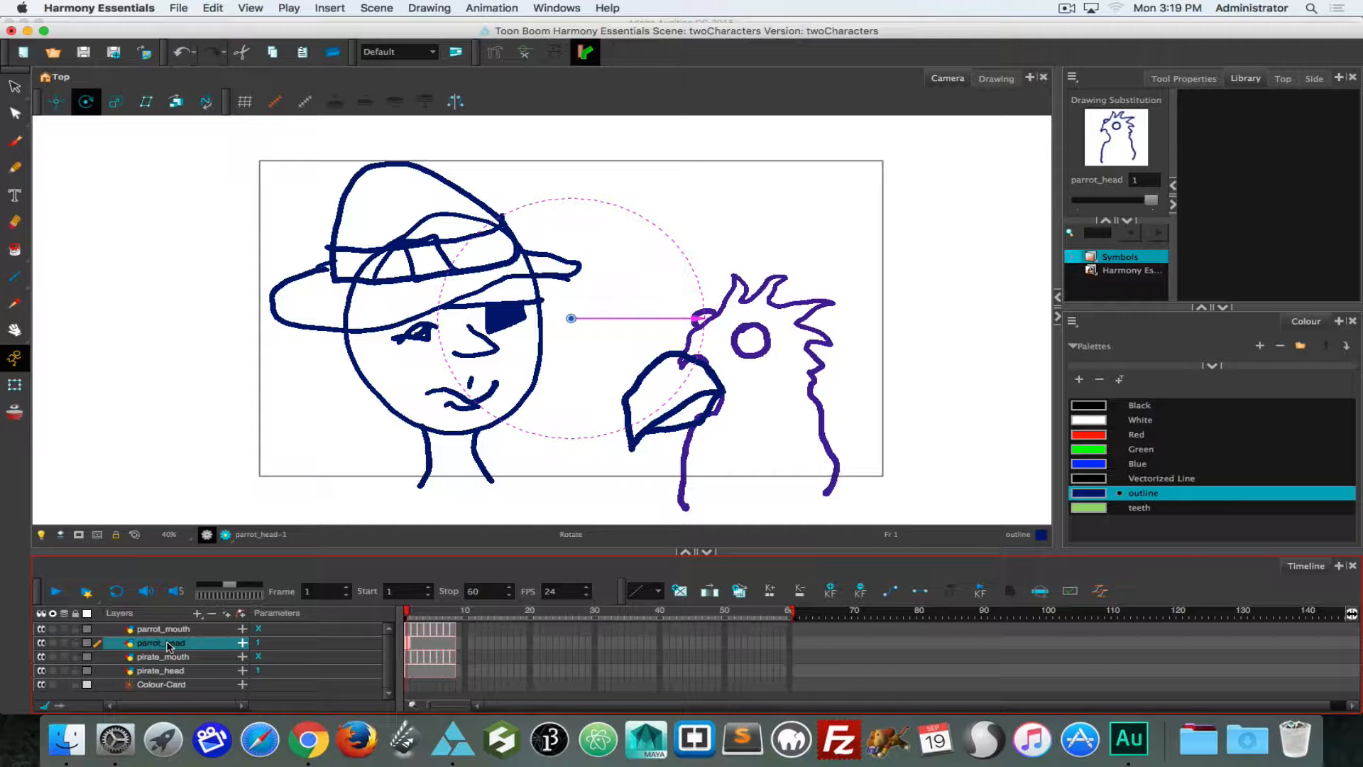
left_click(135, 632)
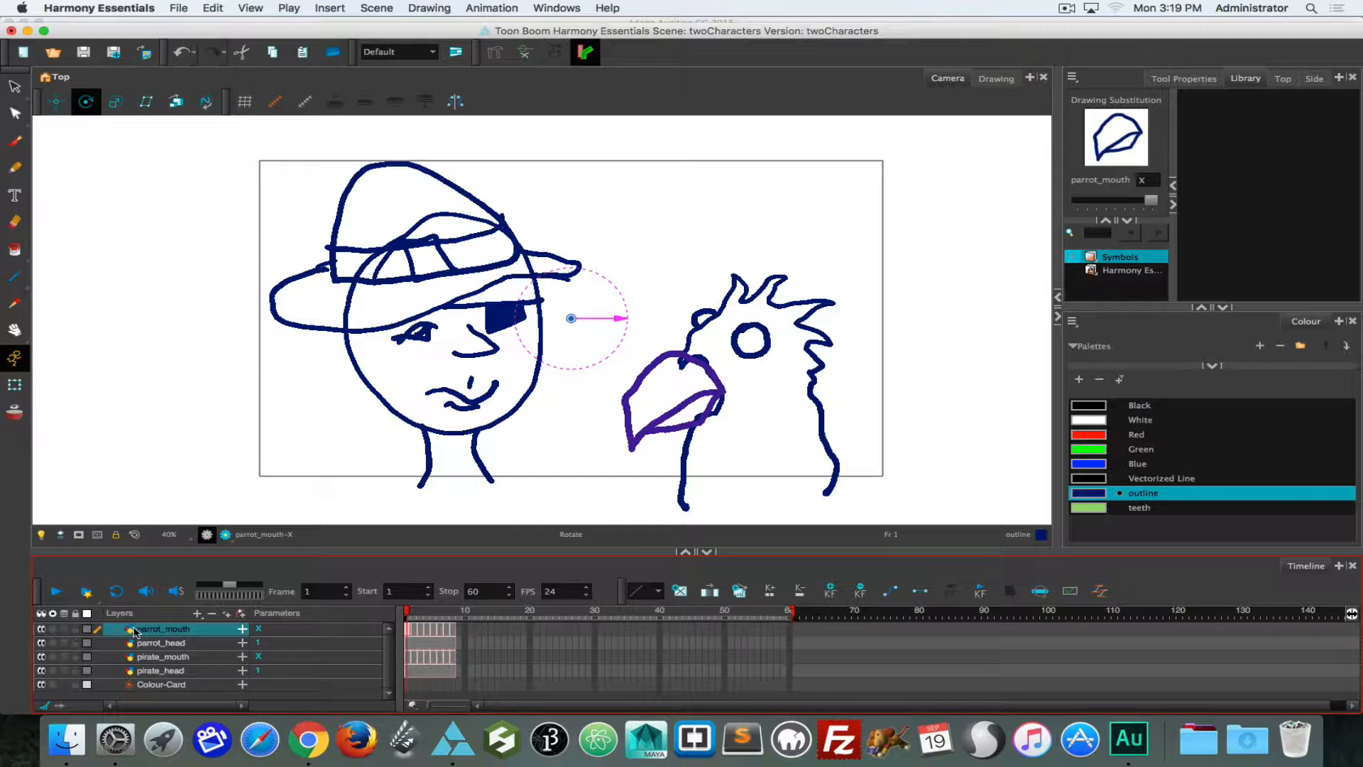
Import the sound file piratesTake3Pirate.wav from the Desktop into the scene.
left_click(173, 6)
mouse_move(226, 154)
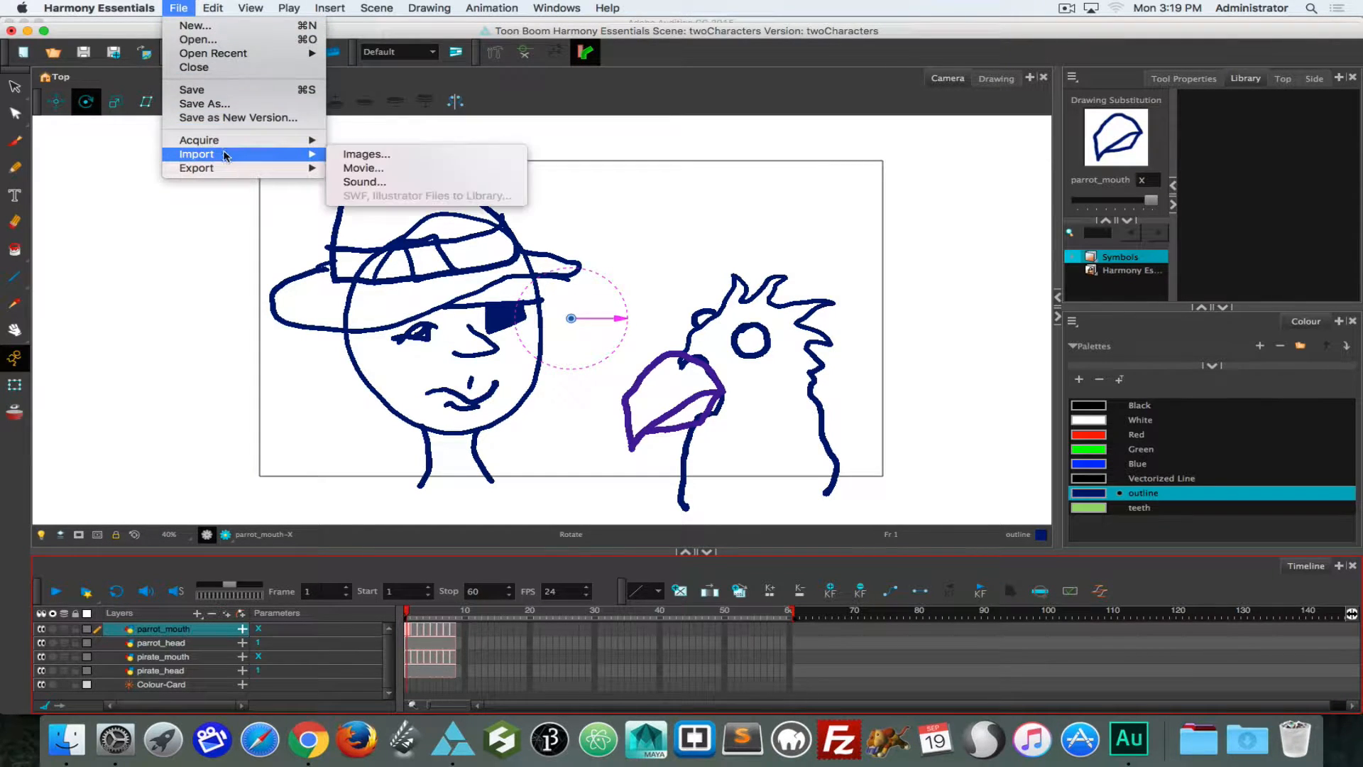
left_click(365, 182)
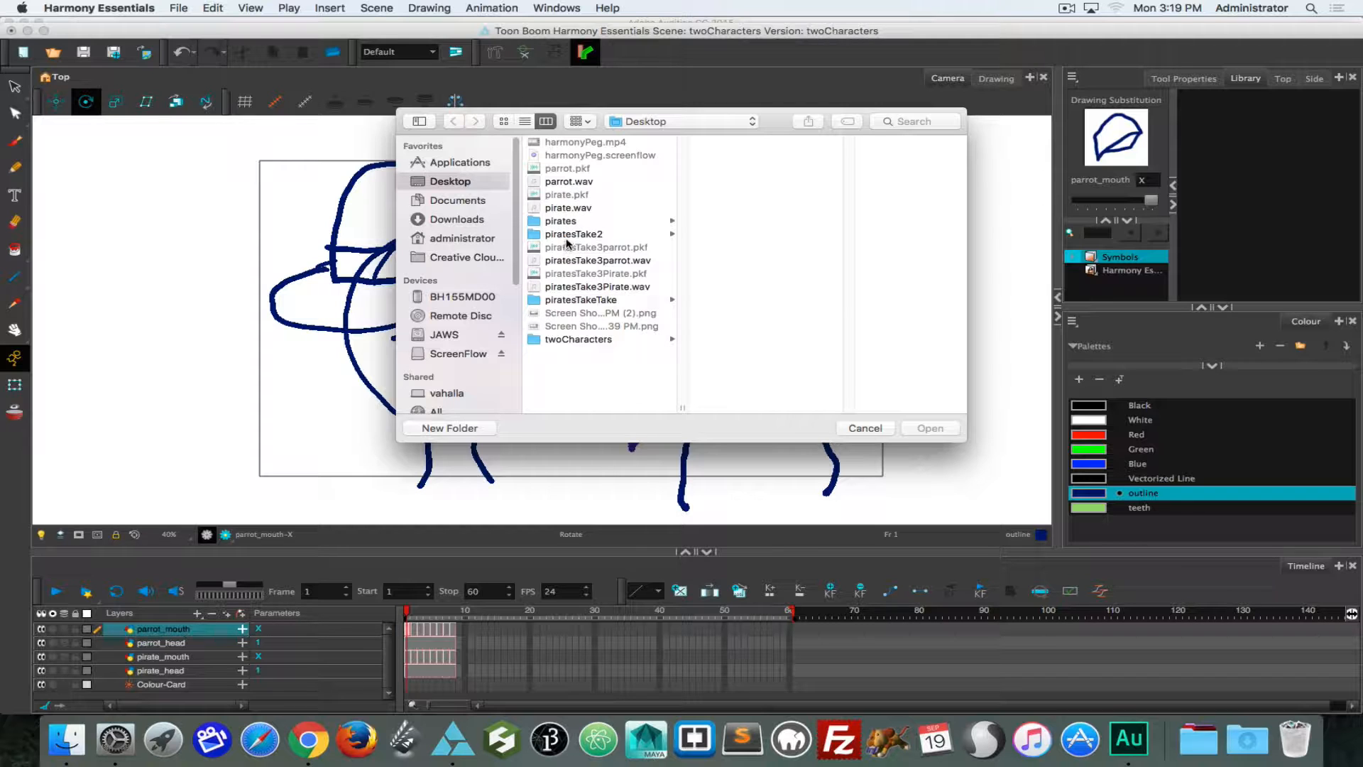
left_click(577, 288)
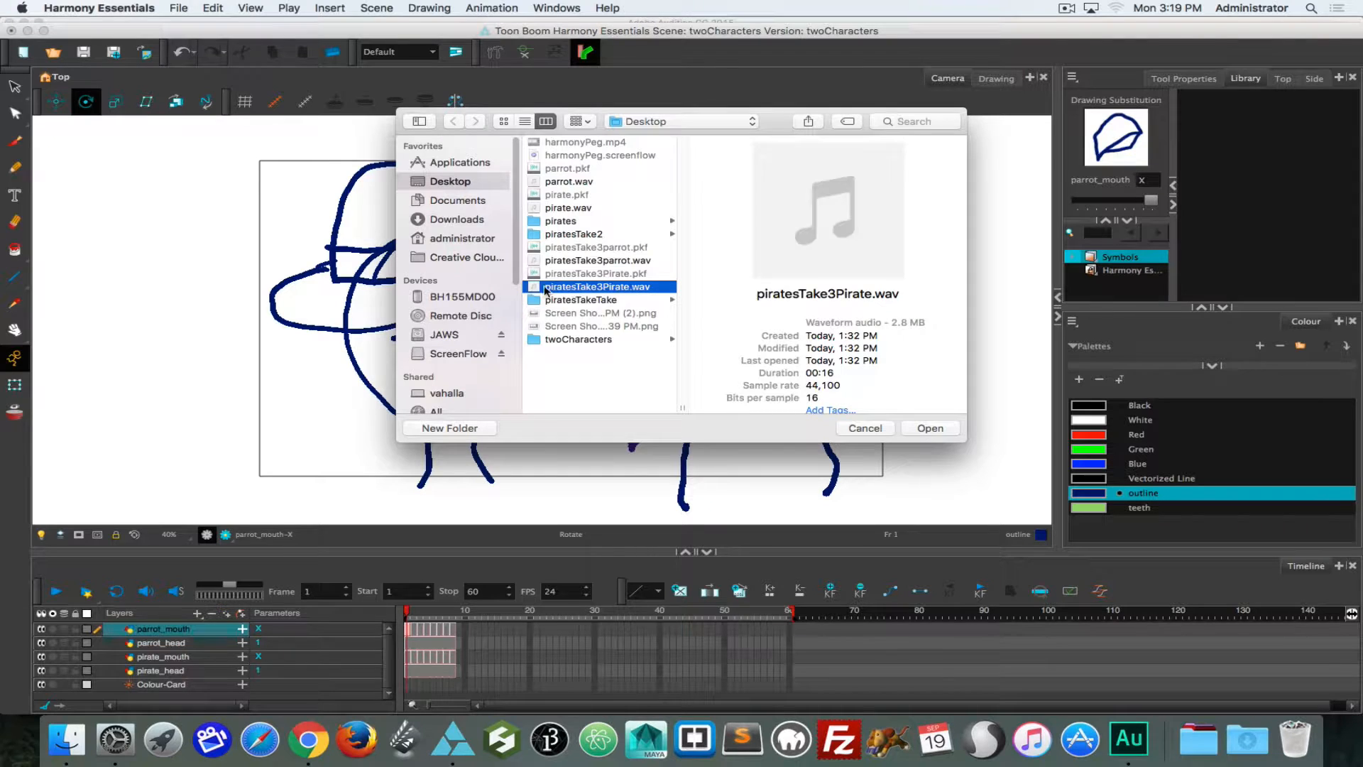
left_click(924, 428)
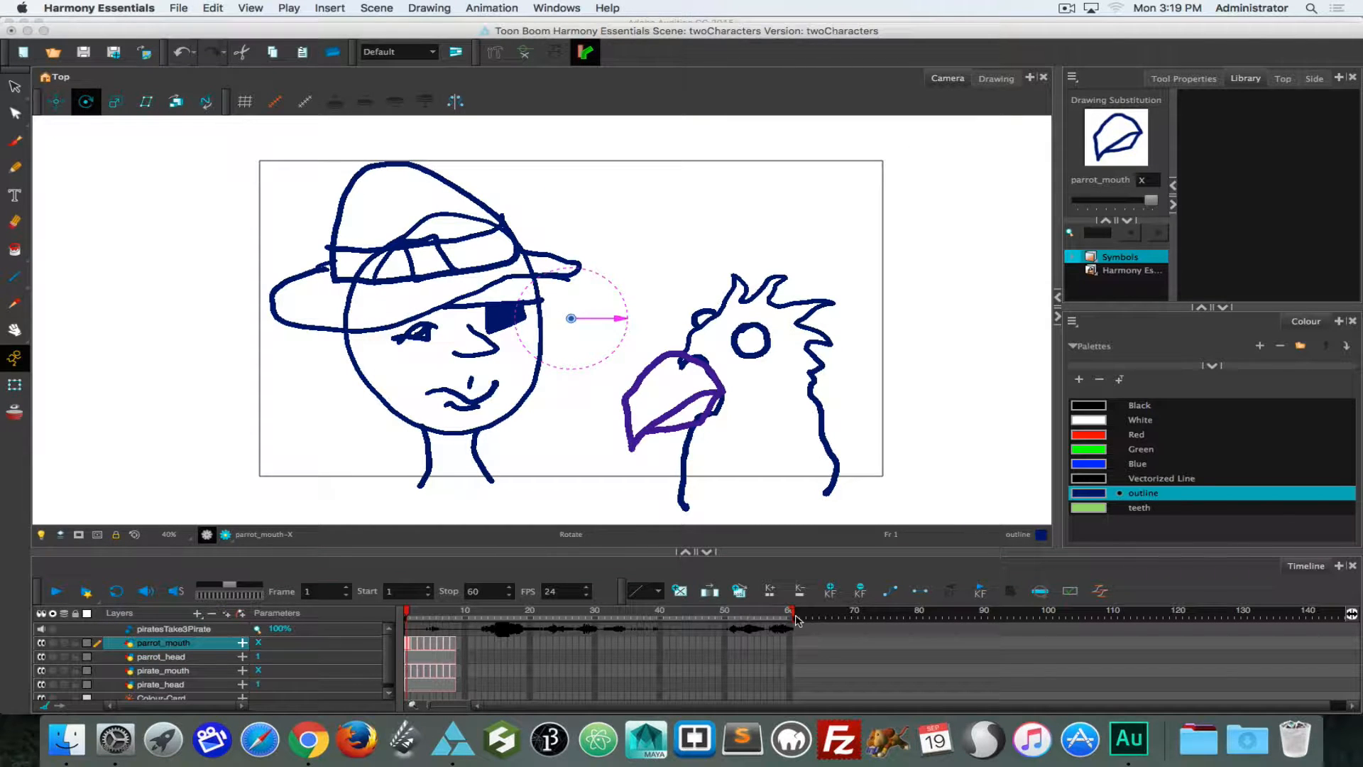
Check the dialogue's length in Adobe Audition, and extend the Harmony scene's end to frame 349 to cover the pirate audio.
left_click_drag(793, 616, 1162, 618)
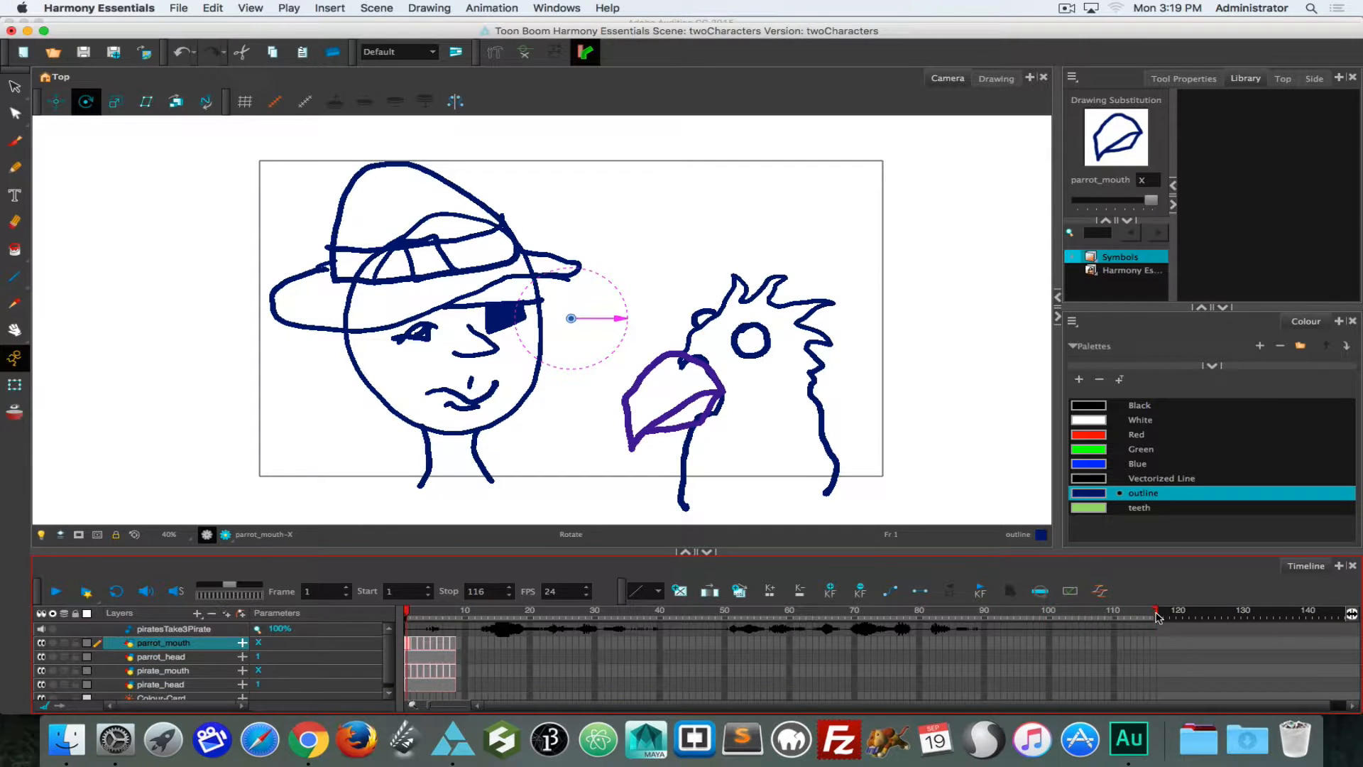
left_click(1128, 739)
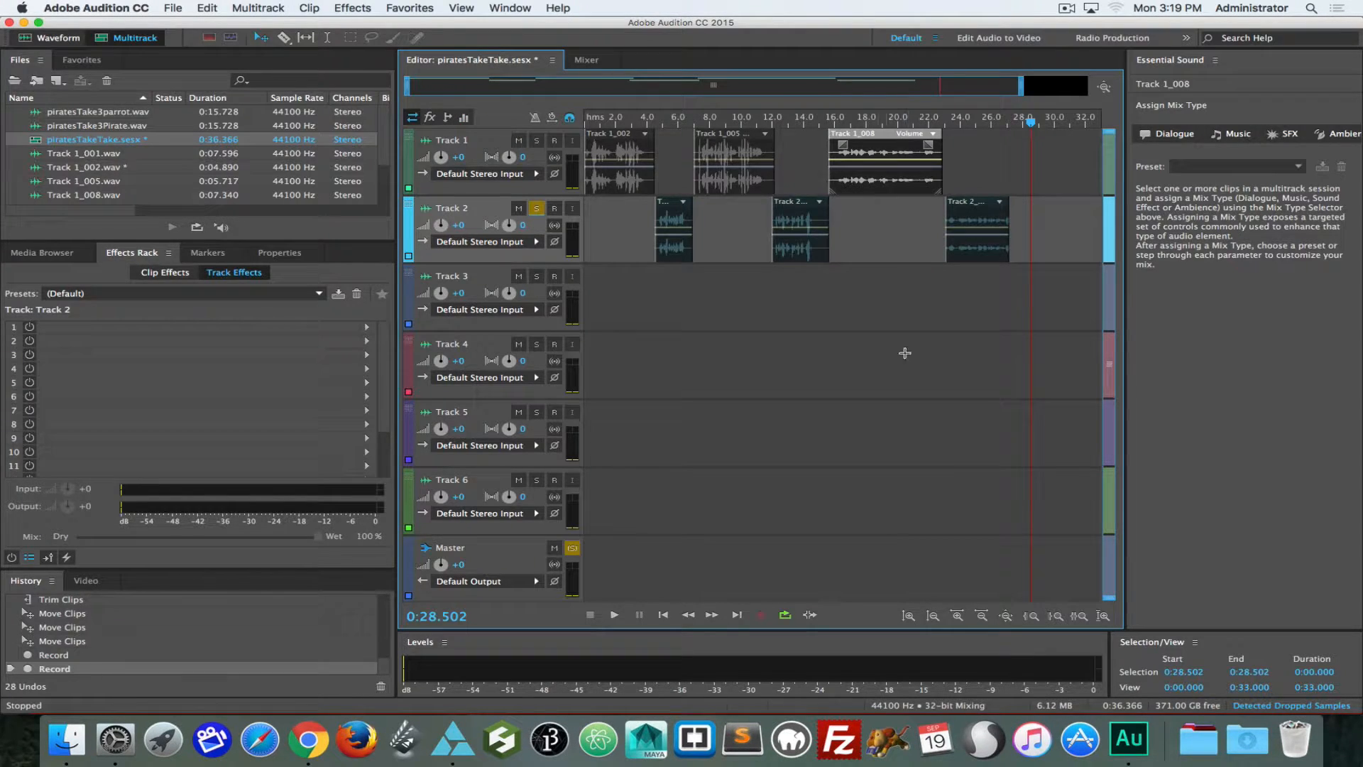
left_click(454, 741)
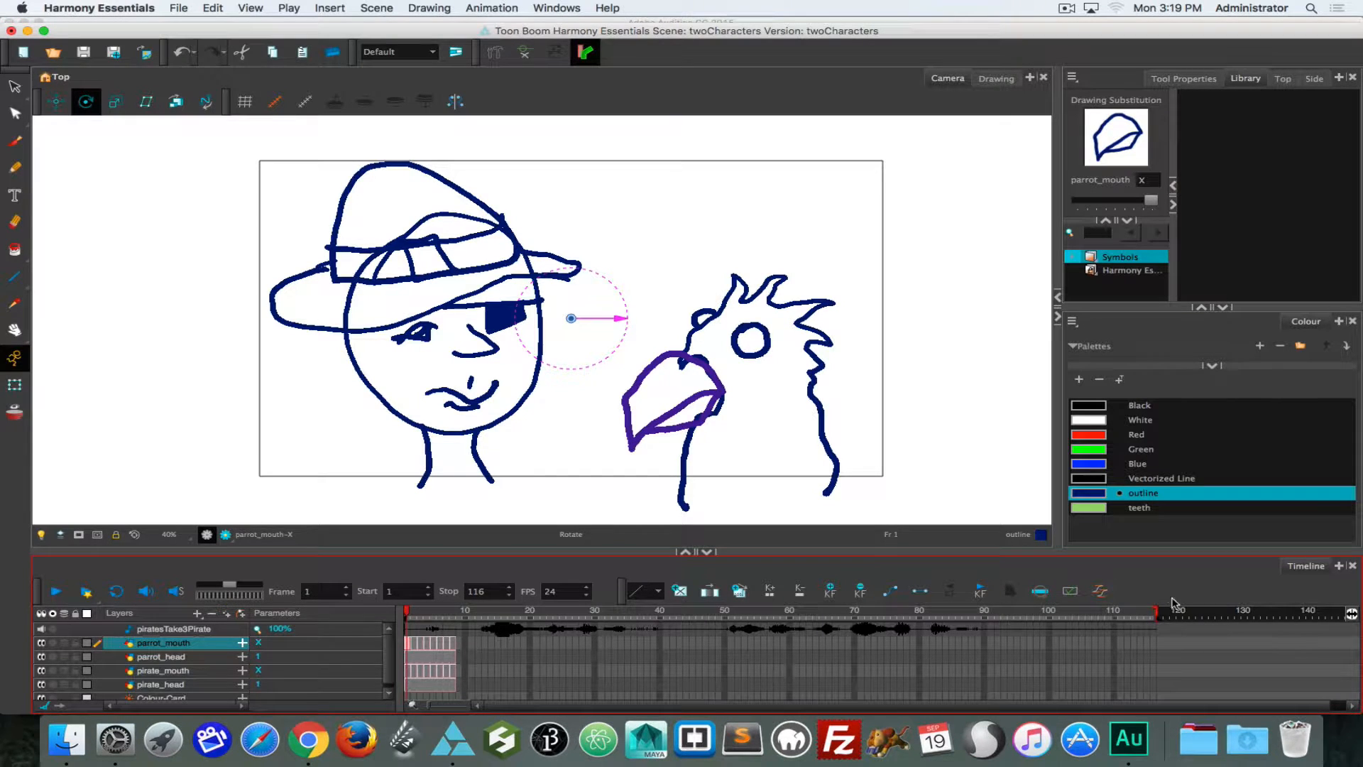
mouse_move(1155, 609)
left_mouse_down()
mouse_move(1211, 595)
mouse_move(1353, 611)
mouse_move(1237, 604)
left_mouse_up()
left_click_drag(1357, 604, 1337, 612)
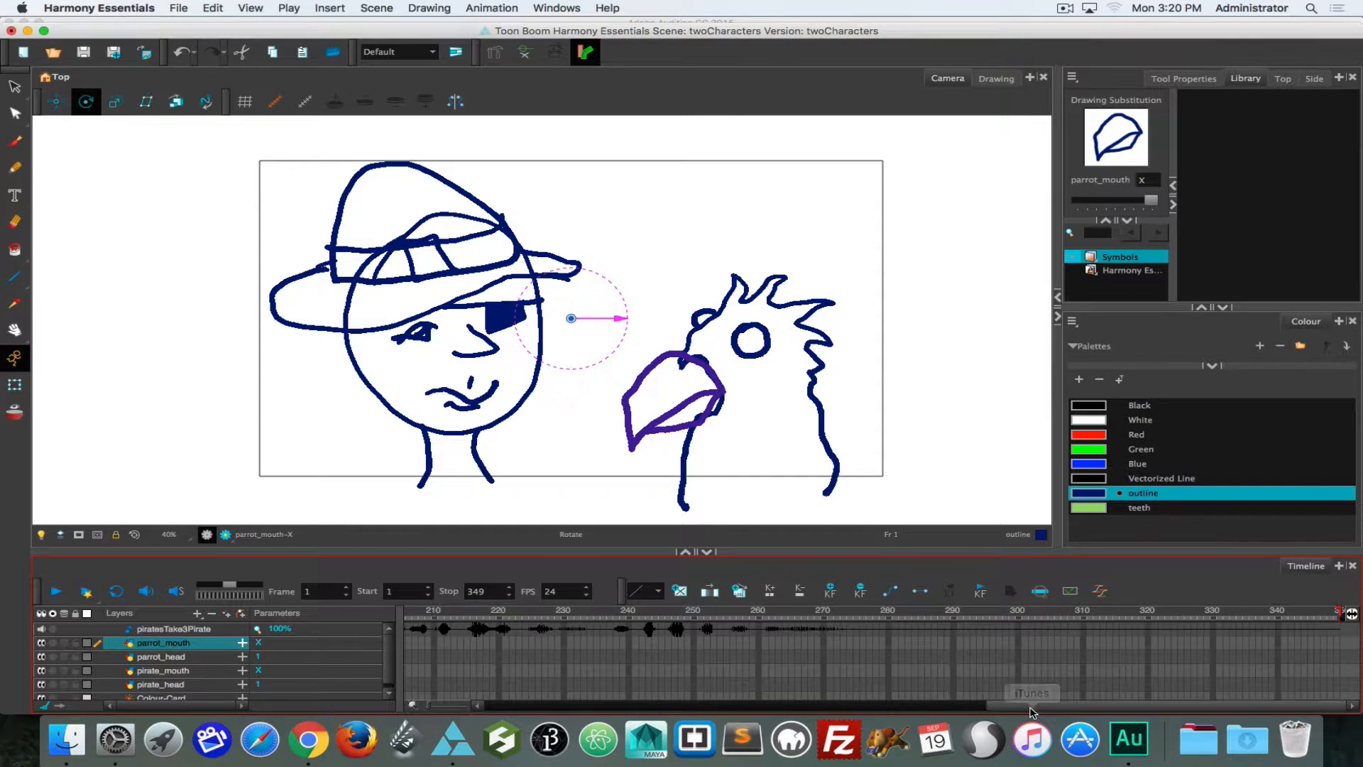
left_click_drag(974, 708, 450, 628)
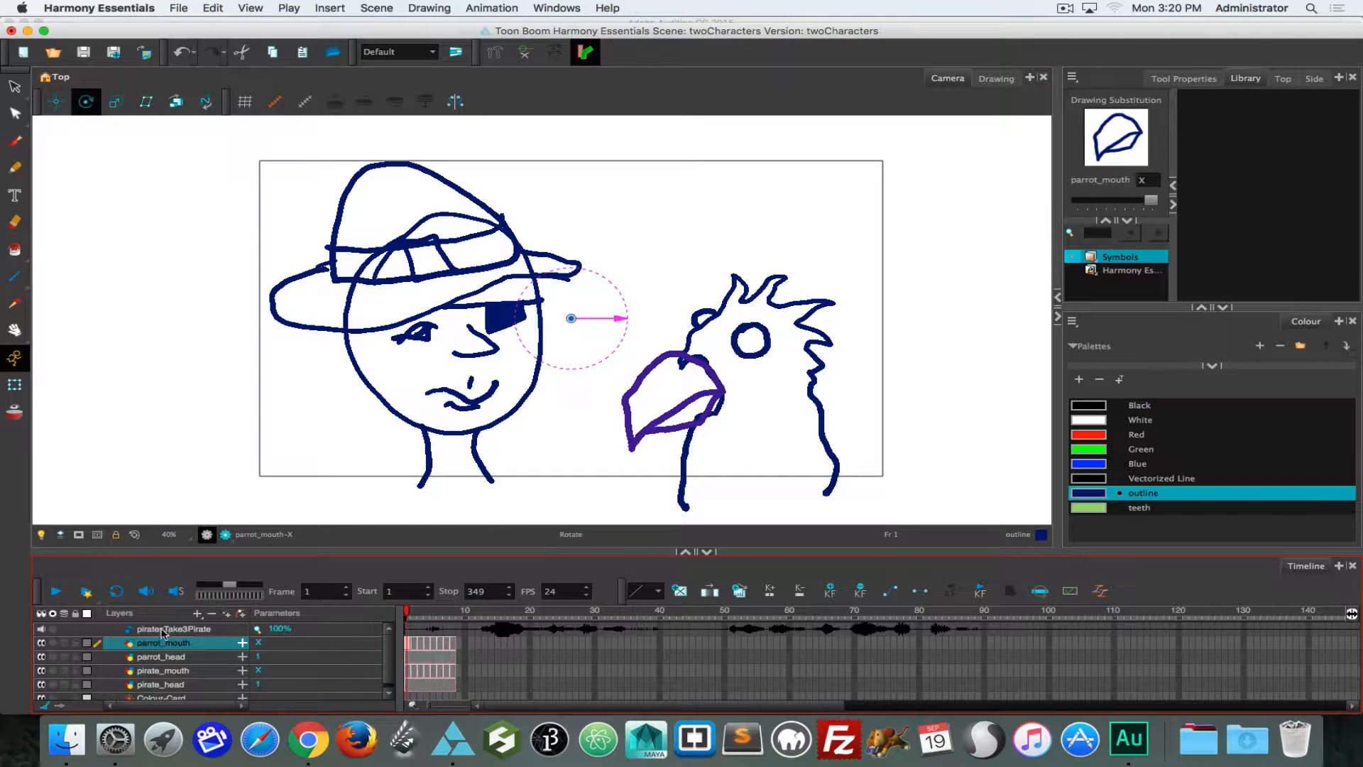
Import the sound file piratesTake3parrot.wav from the Desktop as a second sound layer.
left_click(178, 7)
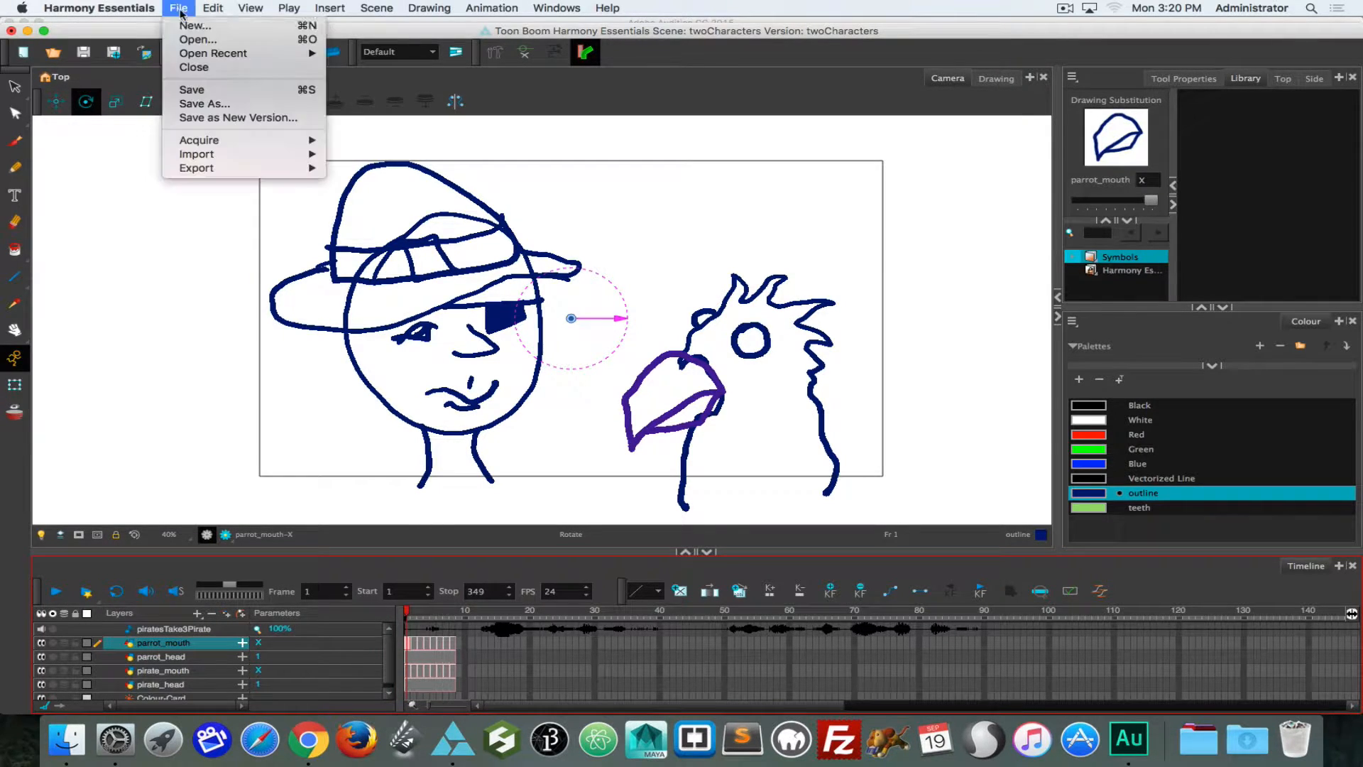
mouse_move(211, 154)
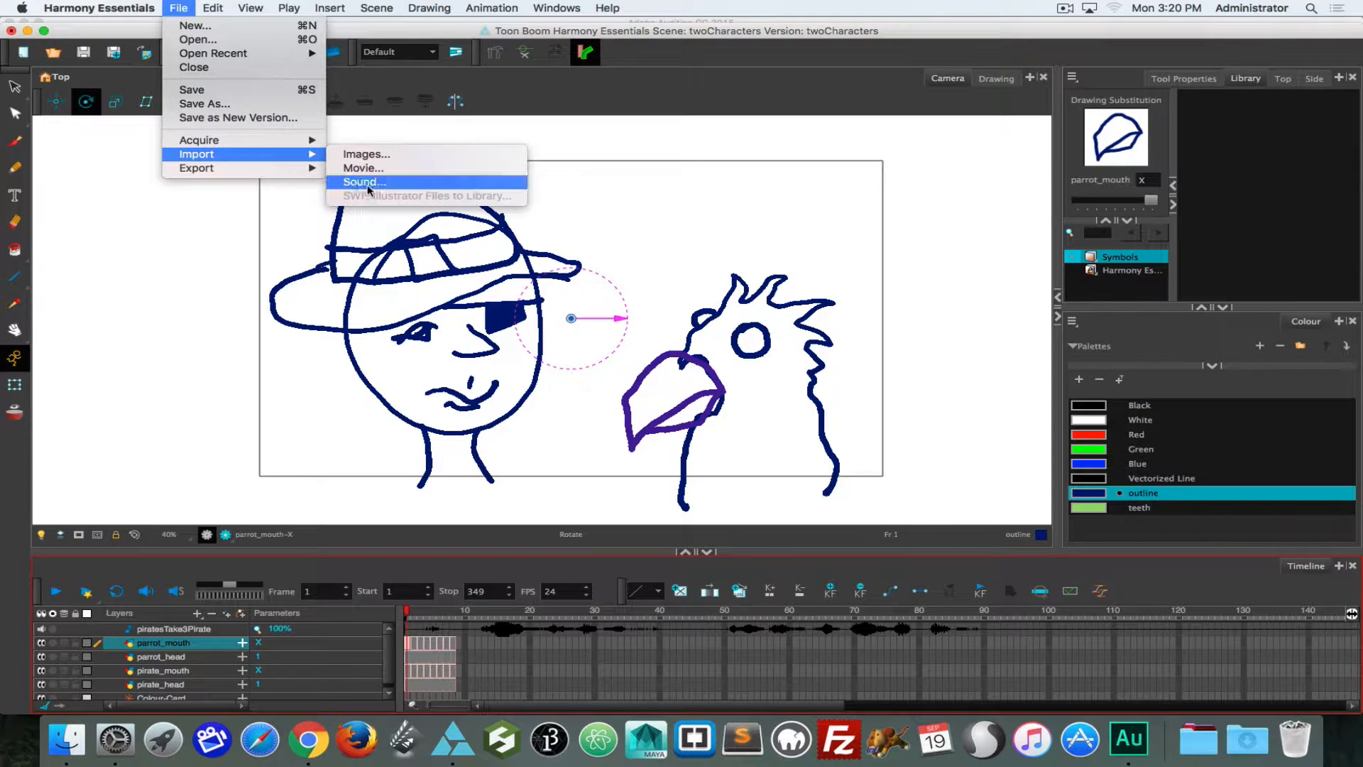
left_click(366, 182)
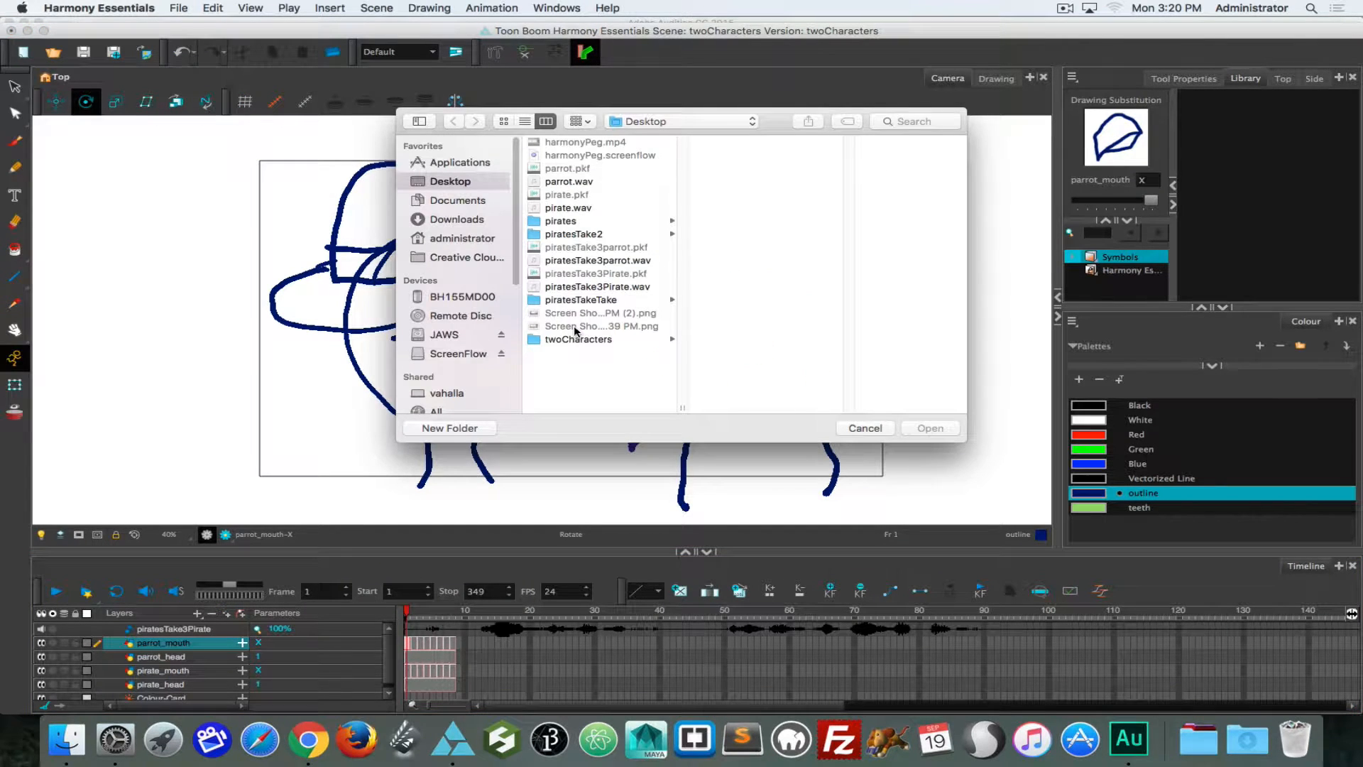
left_click(625, 261)
left_click(929, 428)
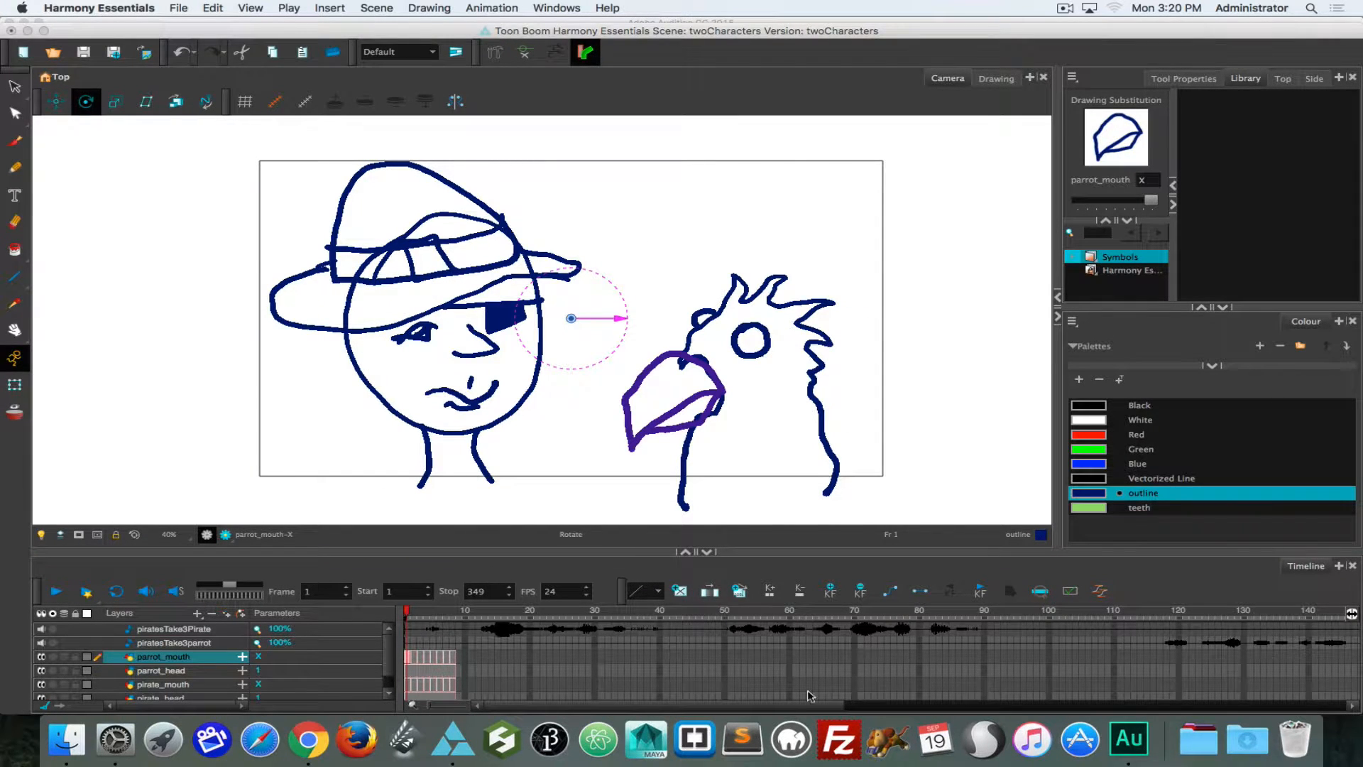
Extend the scene's end to frame 359 to leave room after the parrot audio.
left_click_drag(810, 705, 1358, 695)
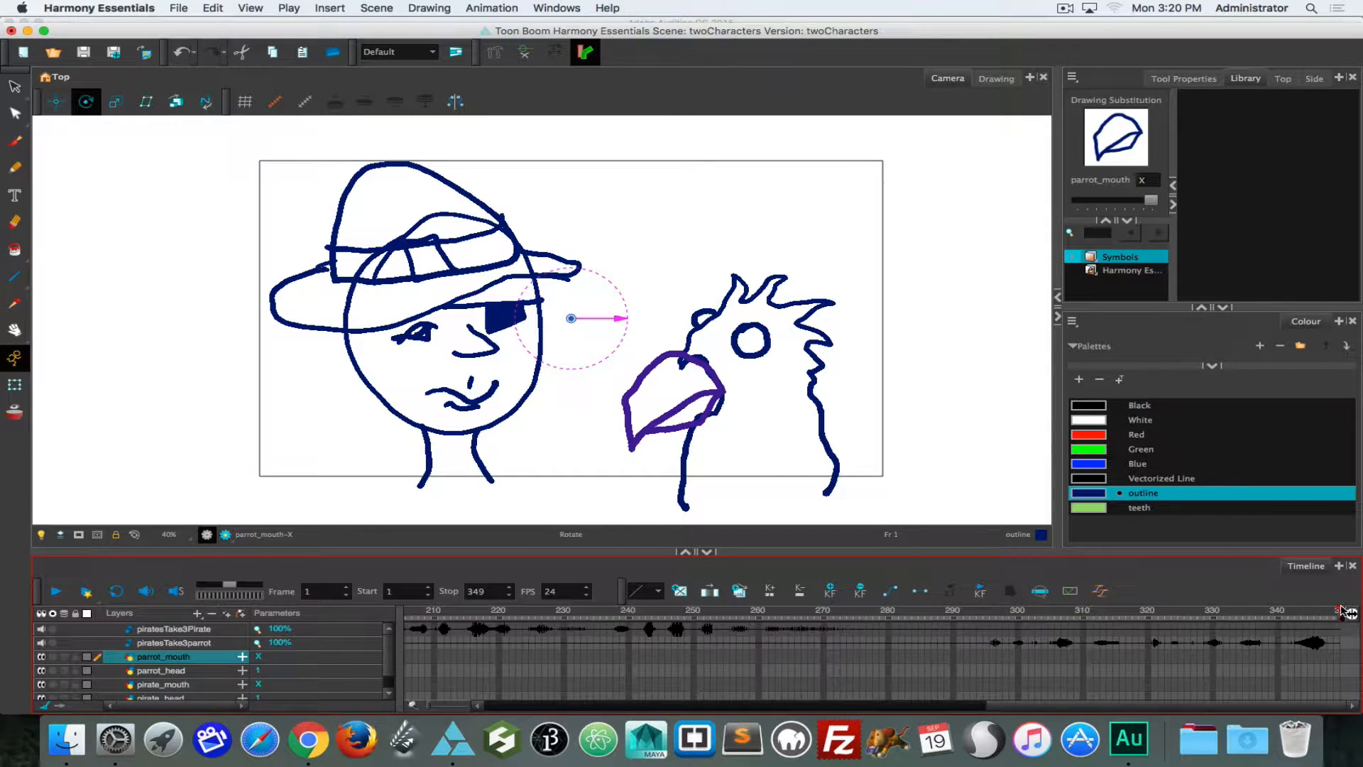
left_click_drag(1341, 613, 1339, 613)
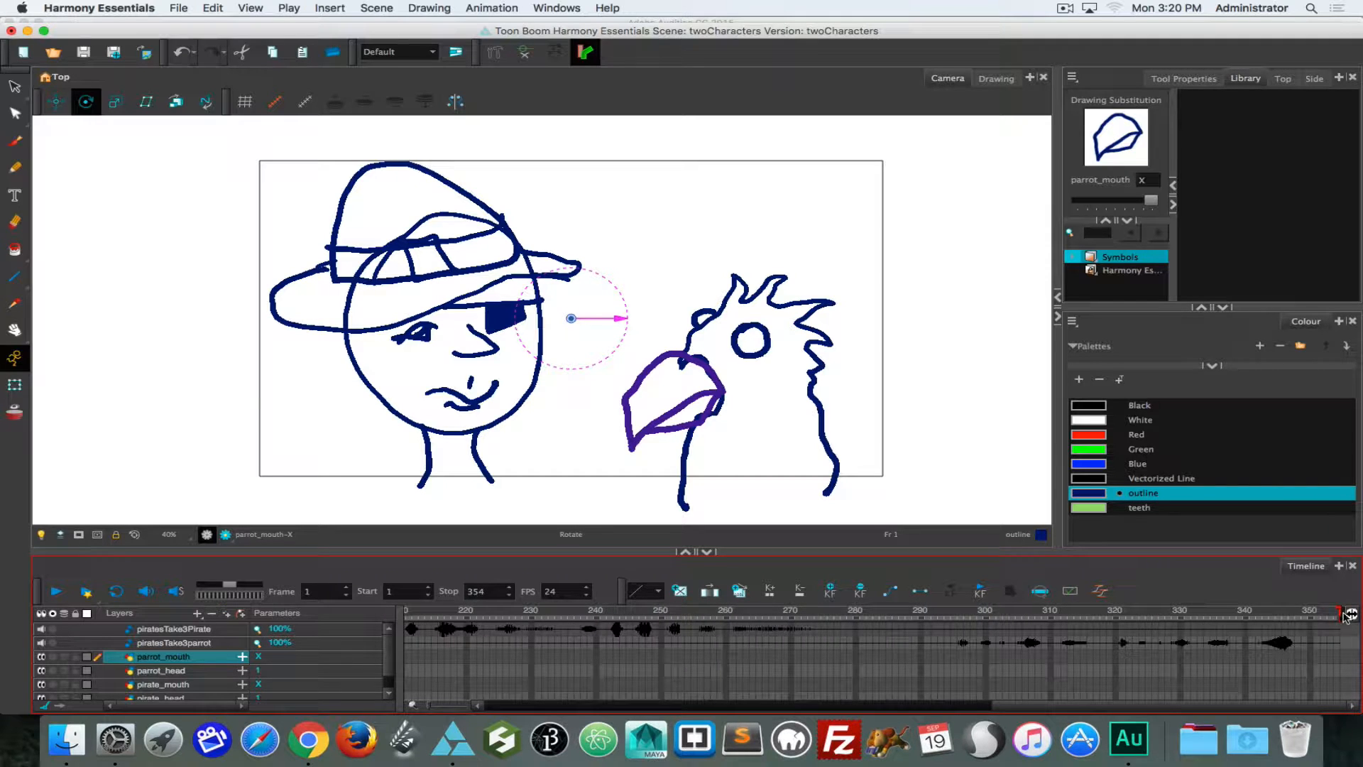
mouse_move(1344, 613)
left_mouse_down()
mouse_move(1271, 612)
mouse_move(1340, 614)
left_mouse_up()
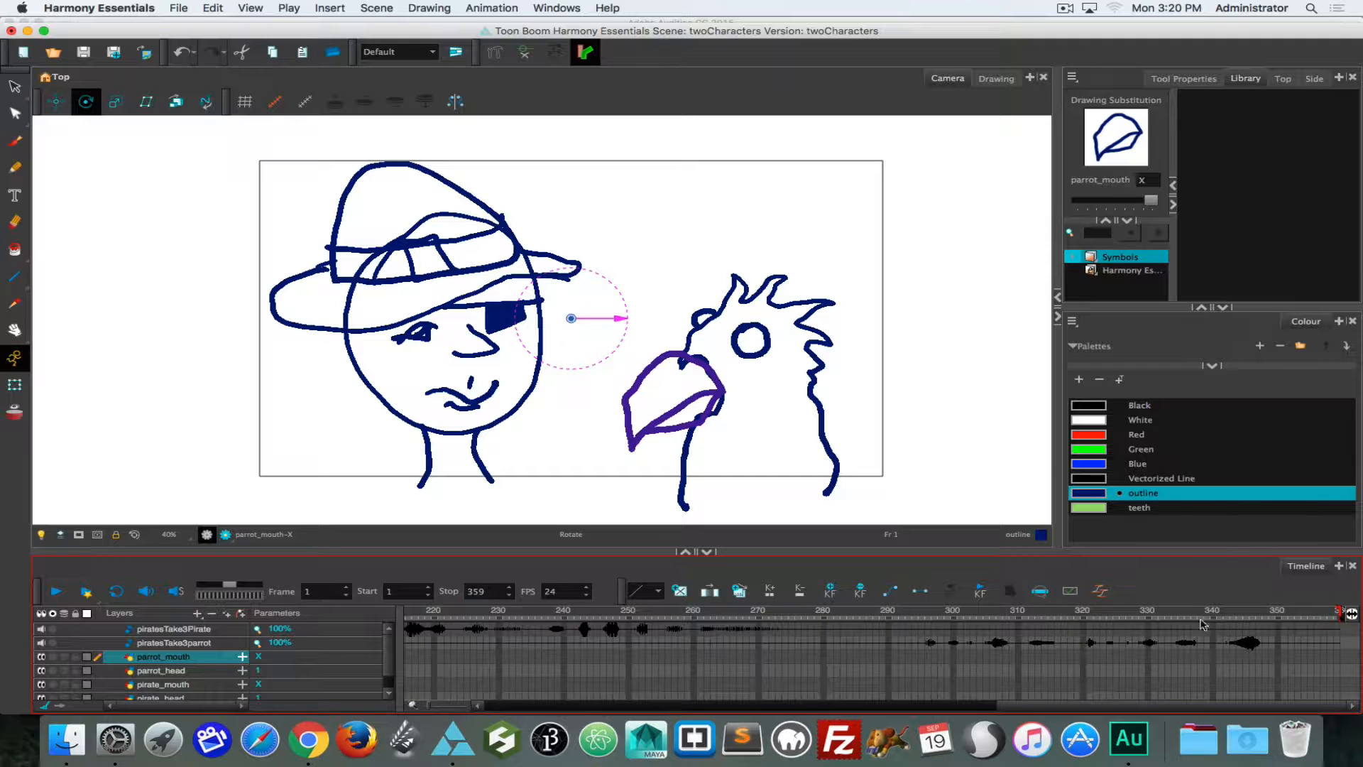
left_click_drag(1040, 706, 288, 698)
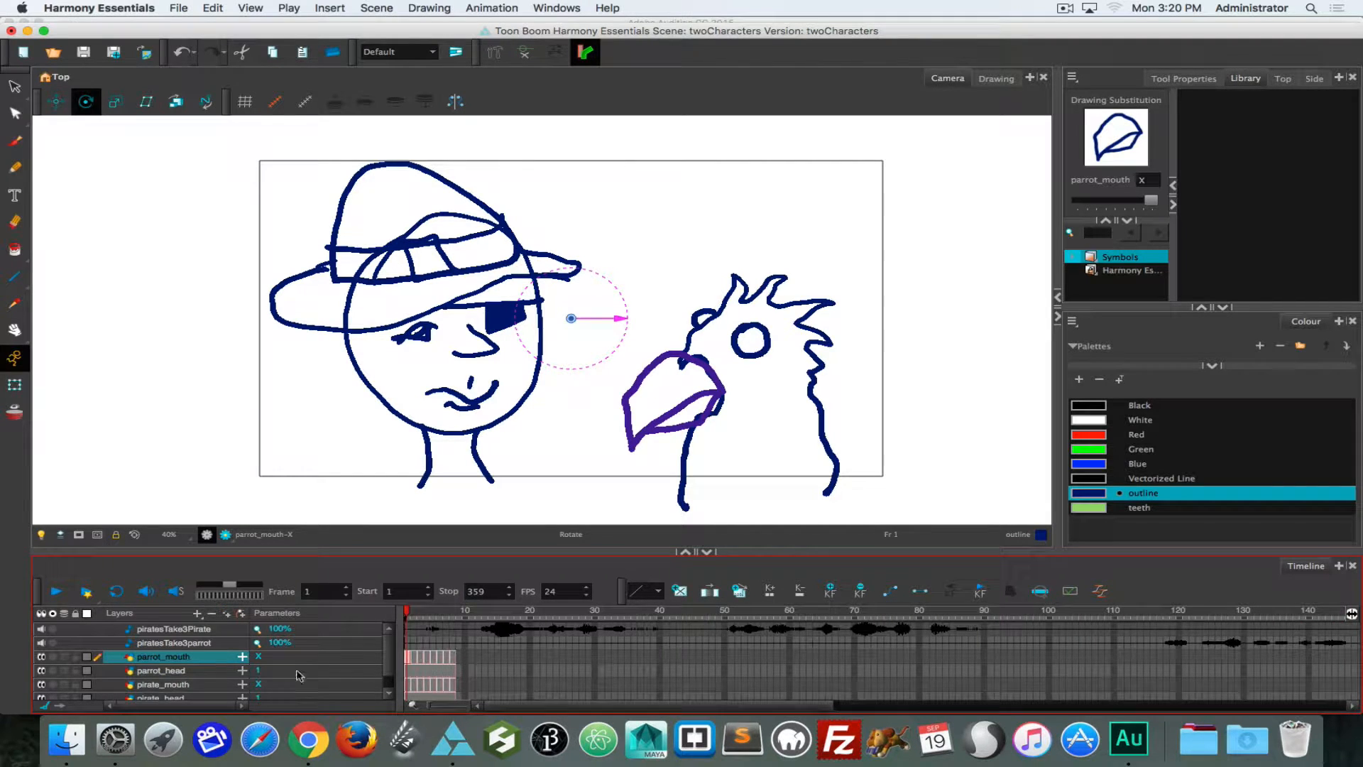
Run Auto Lip-Sync Detection on the piratesTake3Pirate sound layer.
left_click(499, 630)
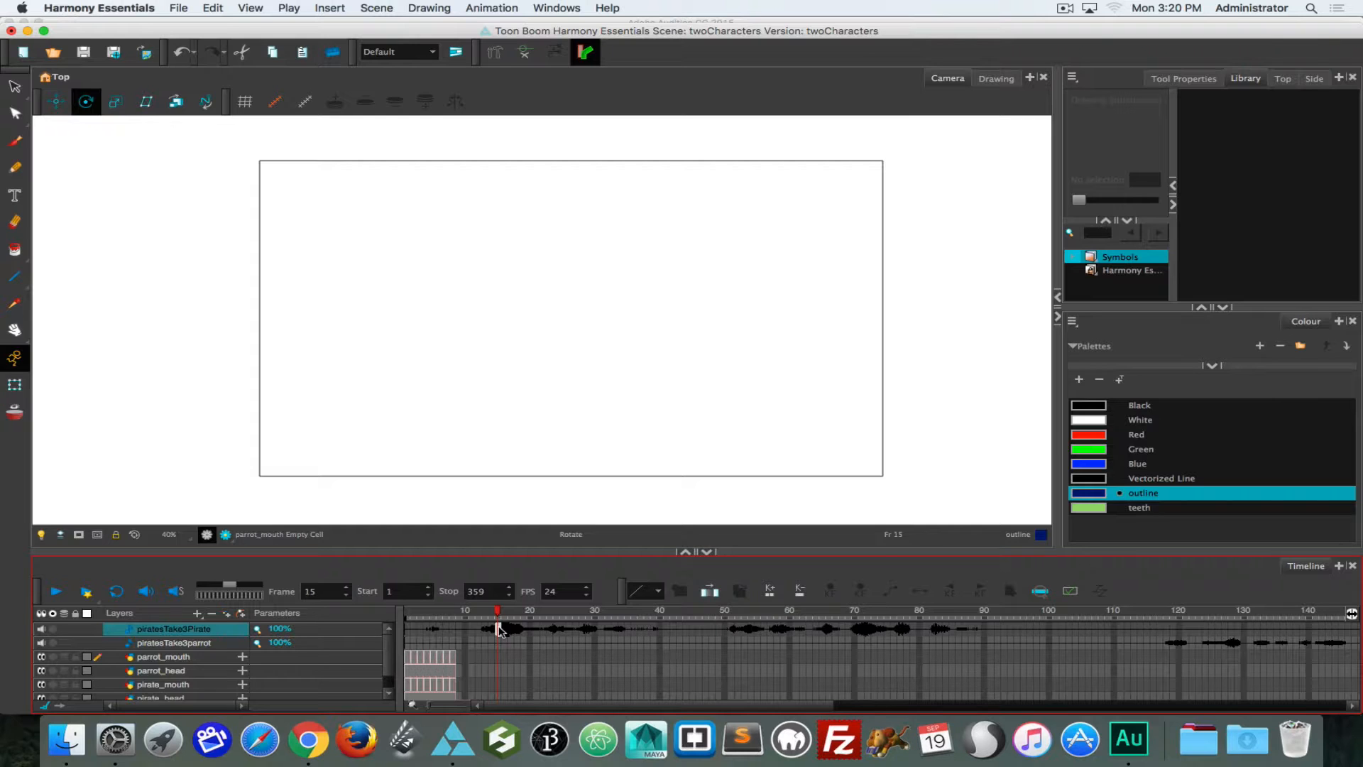
right_click(500, 630)
mouse_move(523, 618)
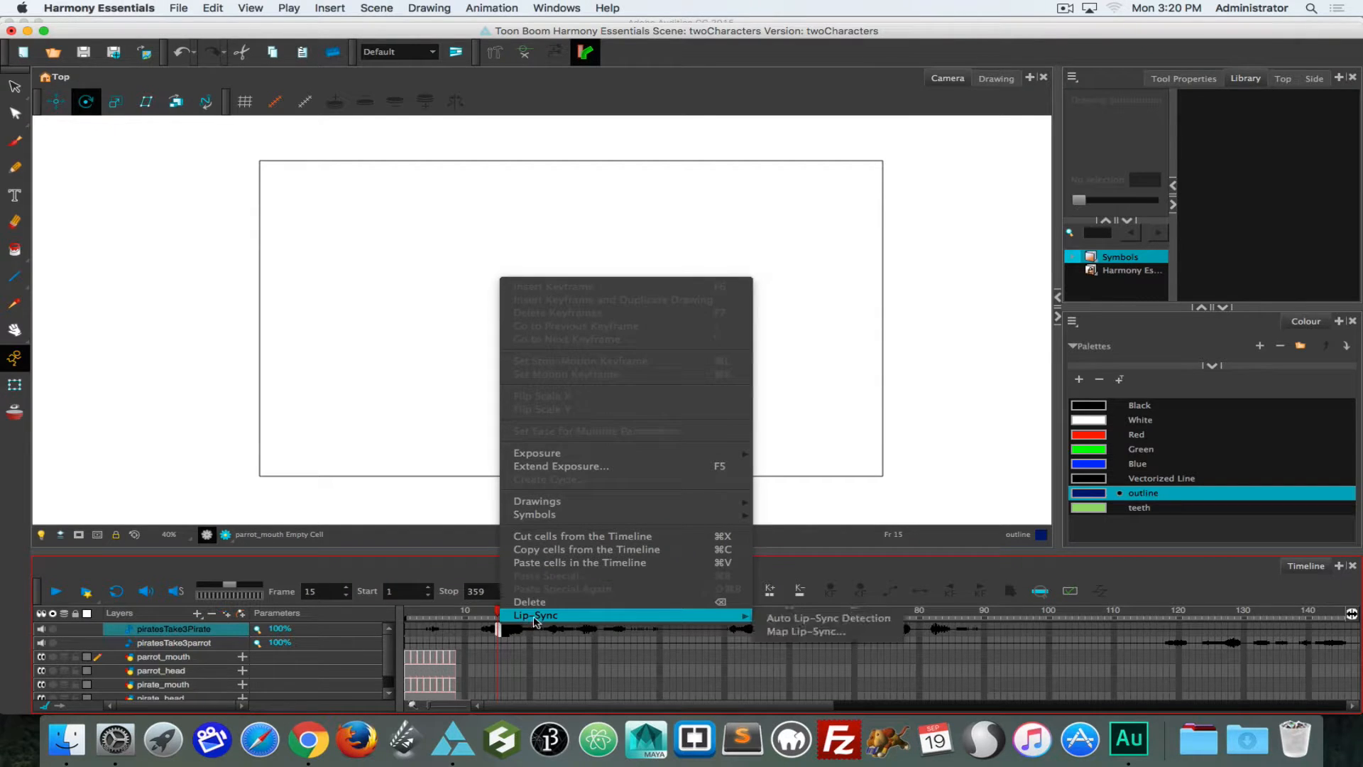
left_click(849, 625)
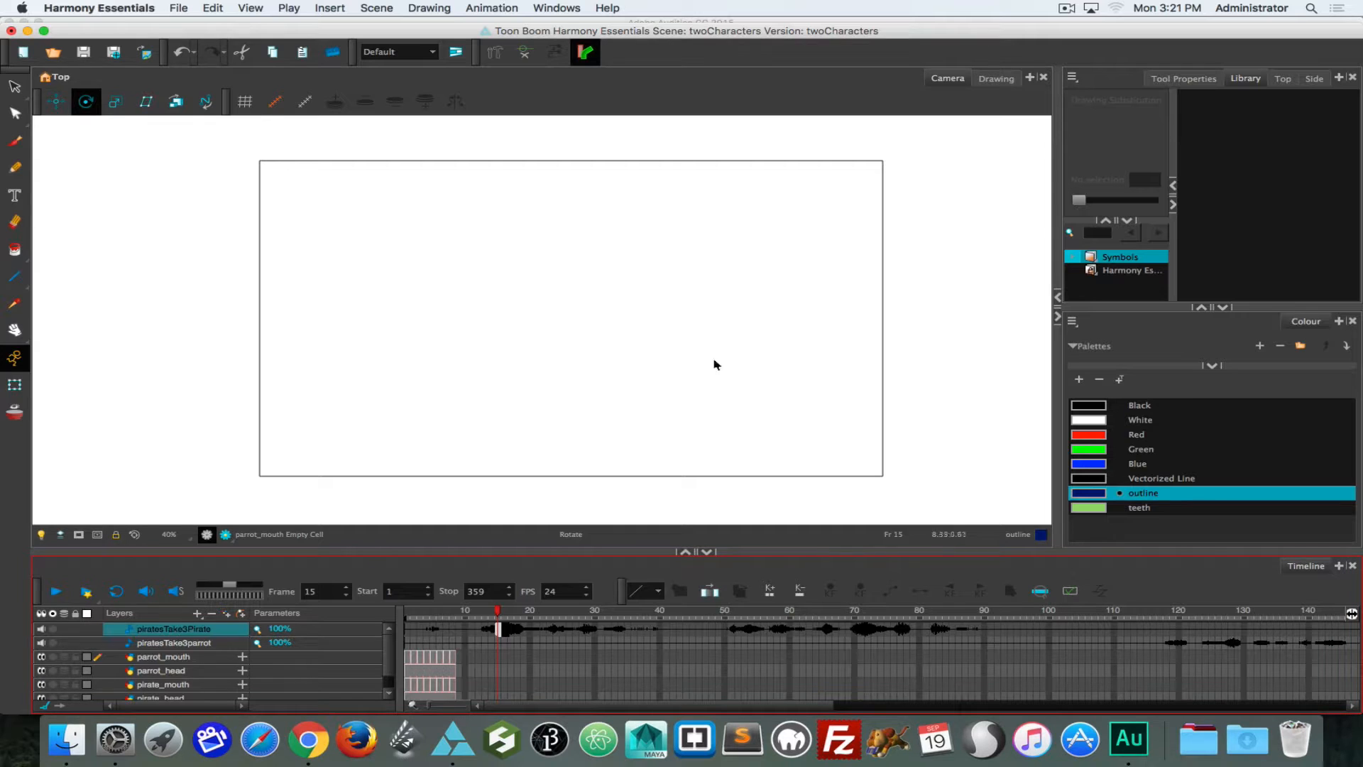
Map the piratesTake3Pirate lip-sync to the pirate_mouth layer, keeping the A to G and X drawing mapping.
right_click(506, 632)
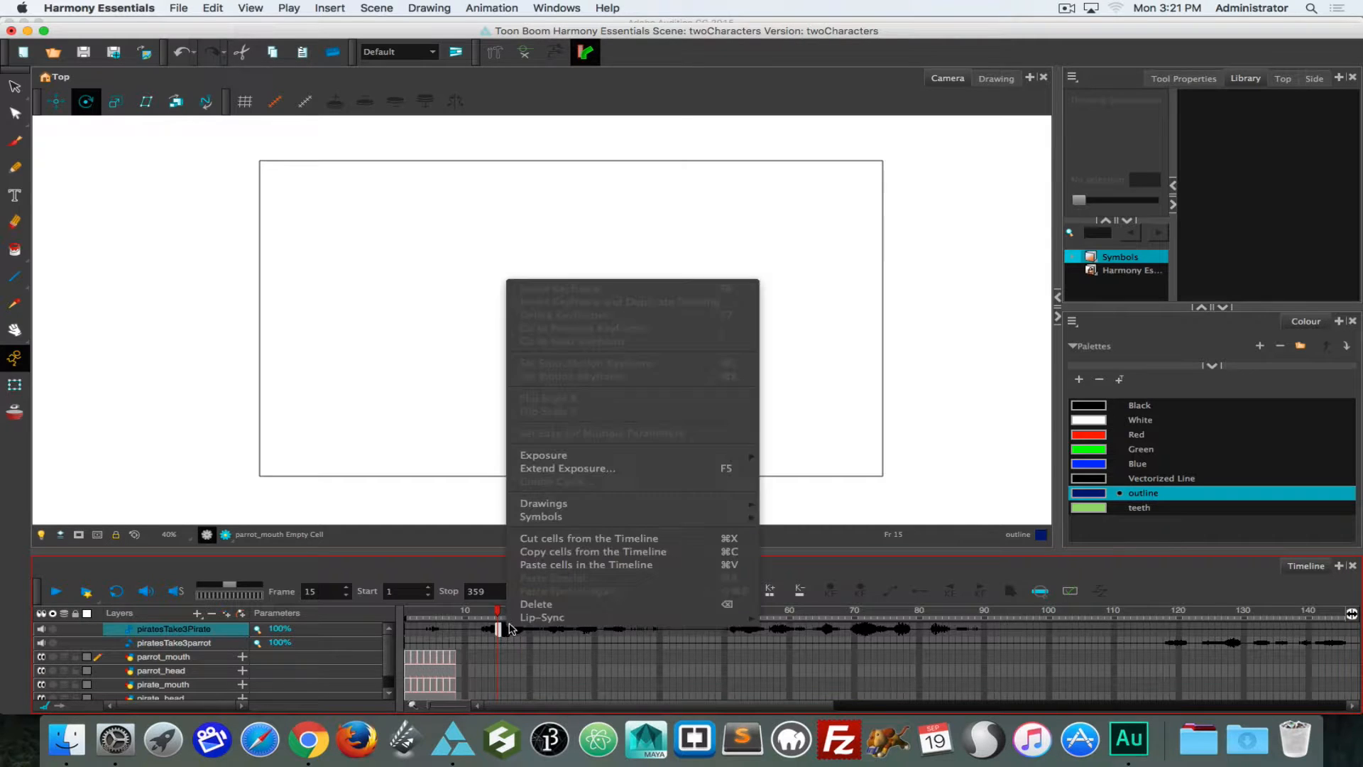
mouse_move(532, 618)
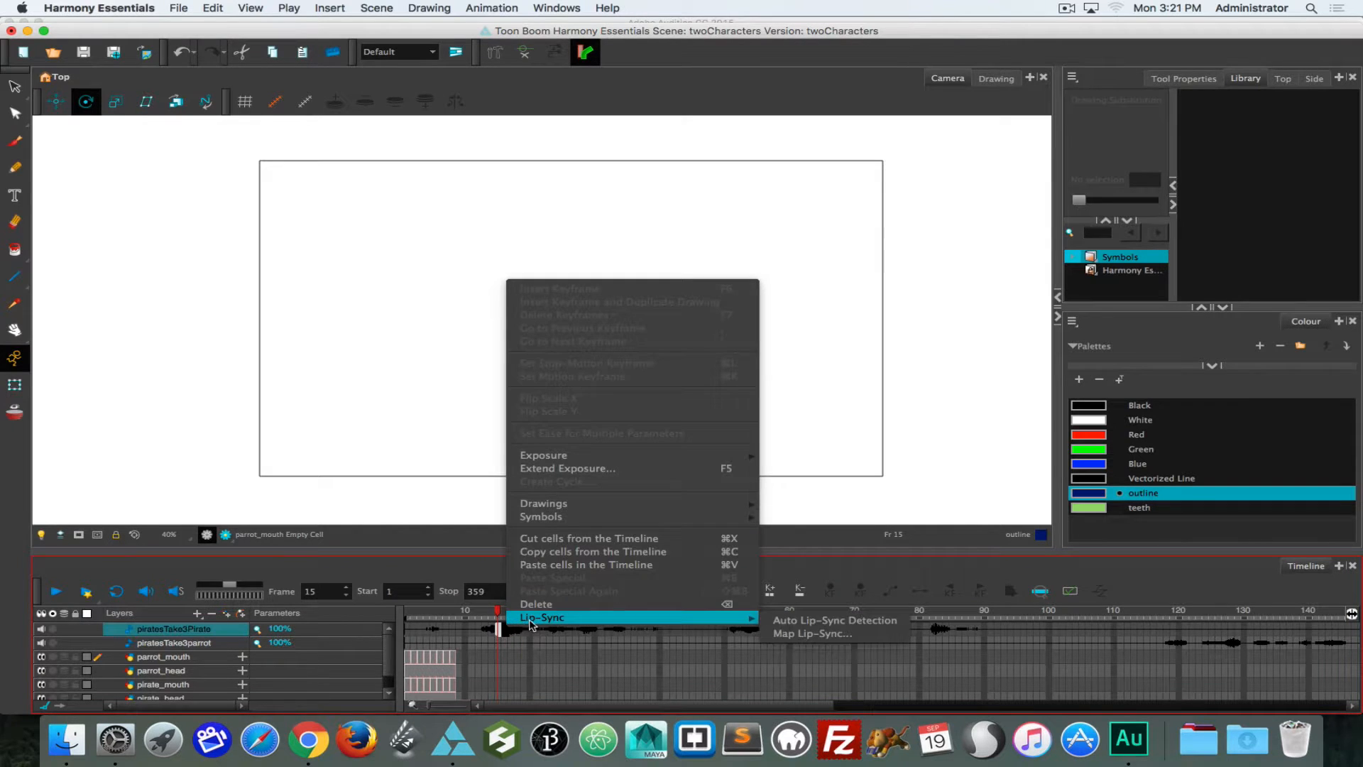
left_click(797, 634)
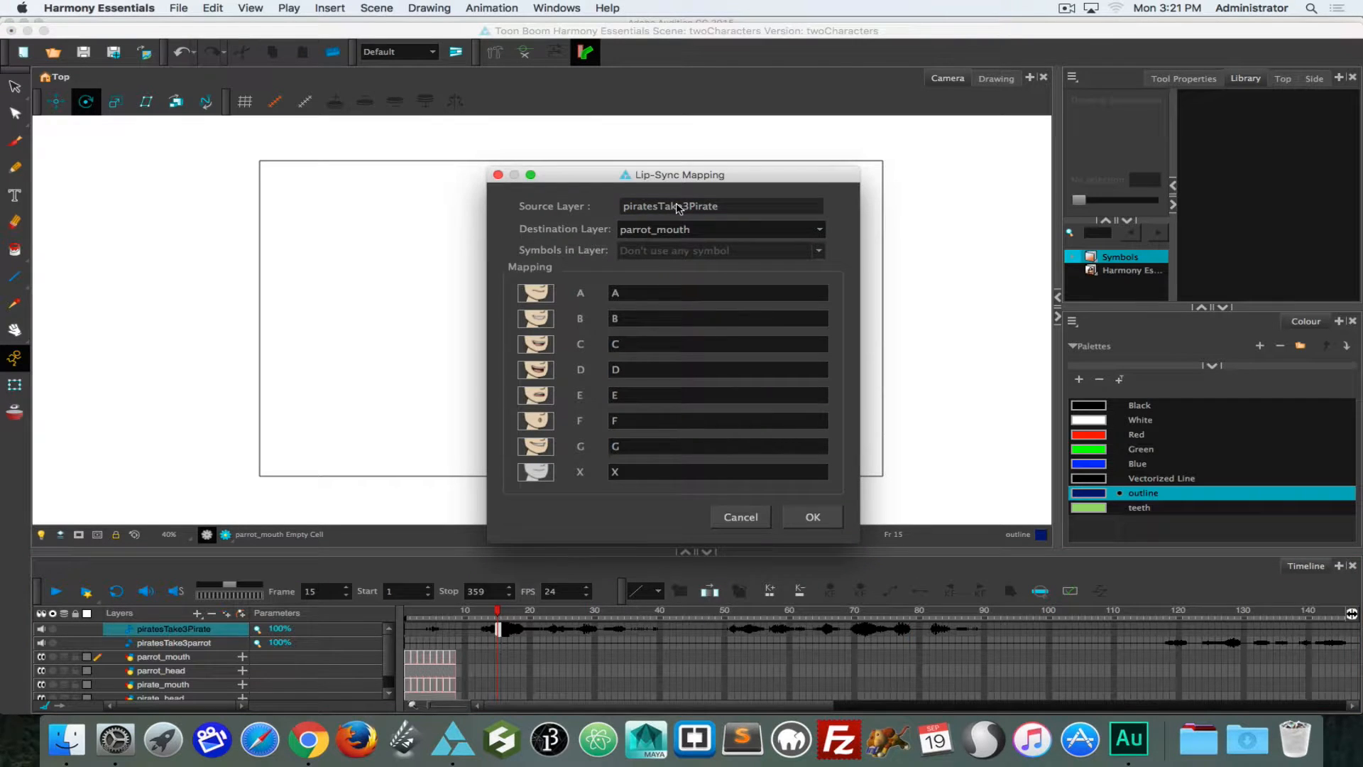
left_click(664, 240)
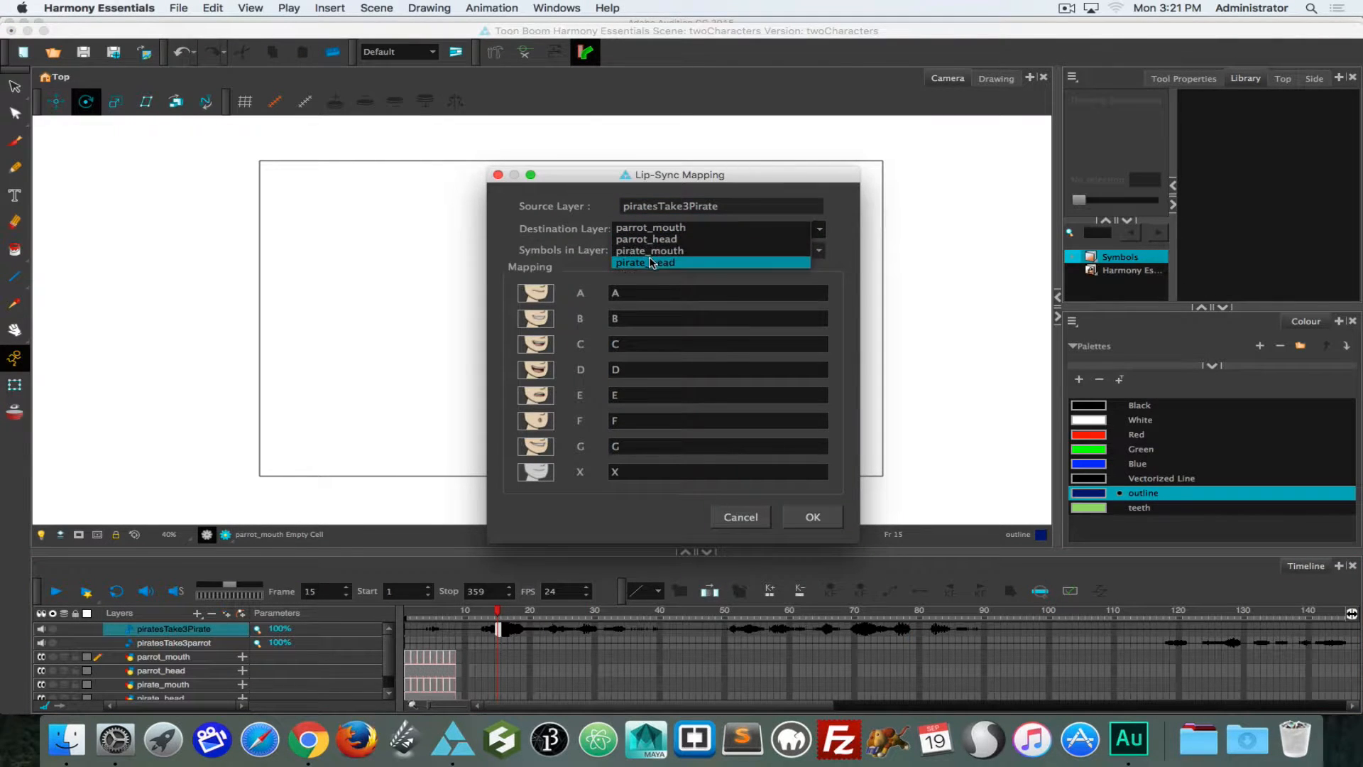
left_click(652, 252)
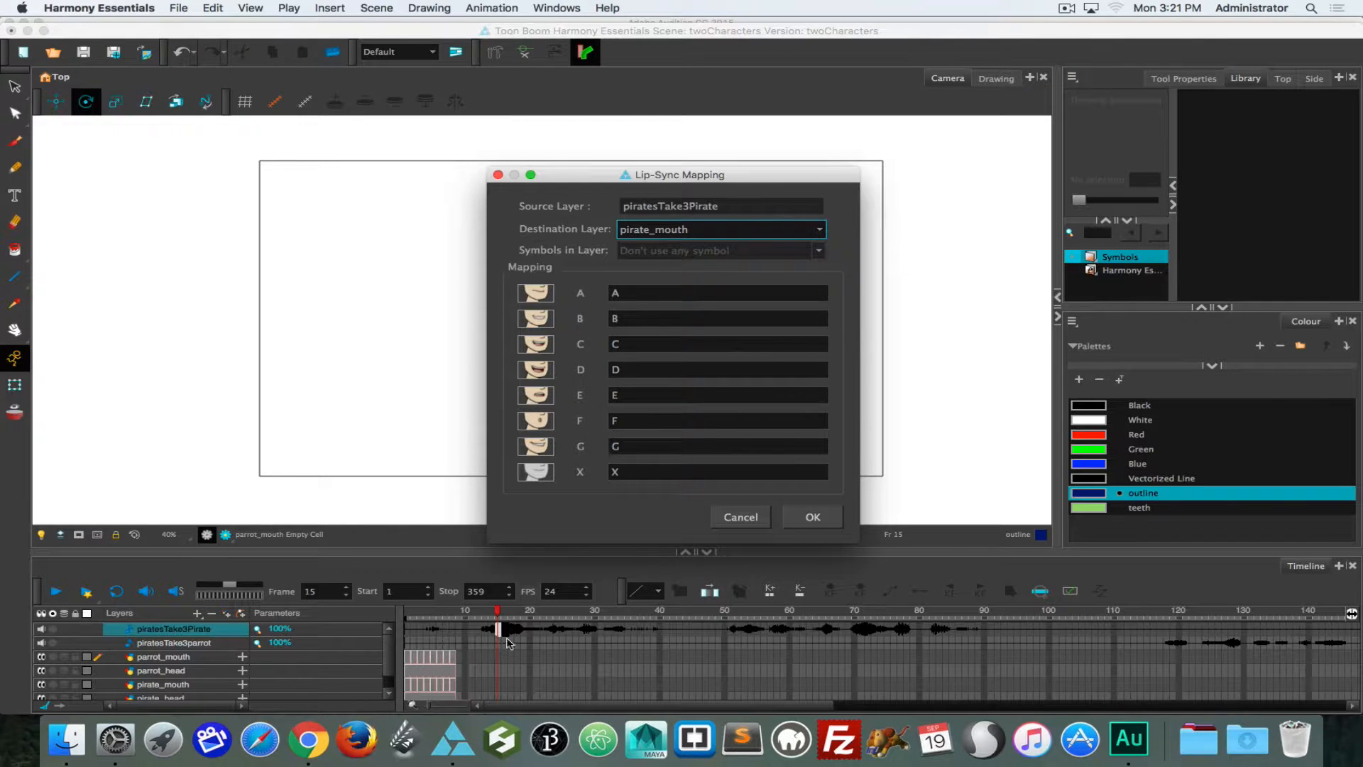
left_click(817, 517)
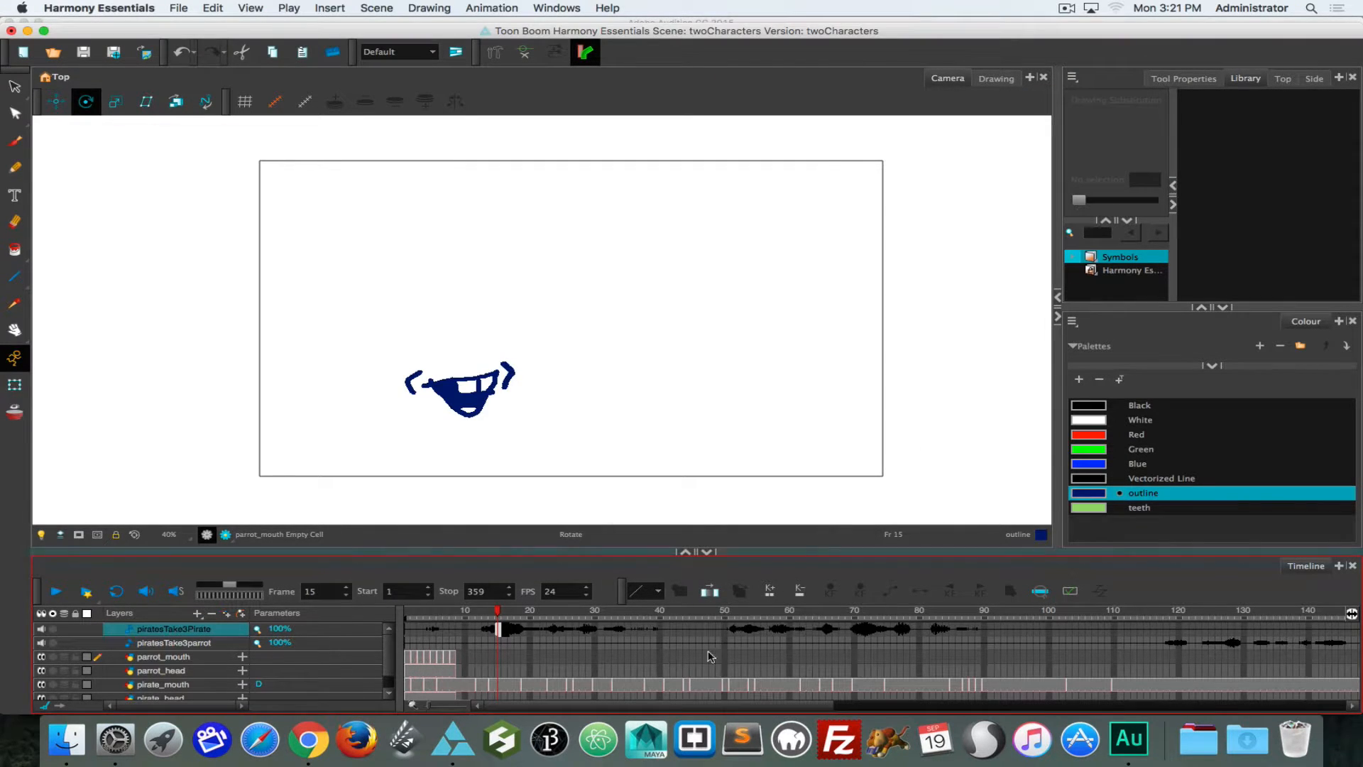
Extend the exposure of the parrot_mouth, parrot_head and pirate_head drawings to frame 359.
mouse_move(495, 611)
left_mouse_down()
mouse_move(449, 610)
mouse_move(677, 595)
mouse_move(597, 611)
mouse_move(819, 610)
left_mouse_up()
left_click_drag(829, 703, 1337, 656)
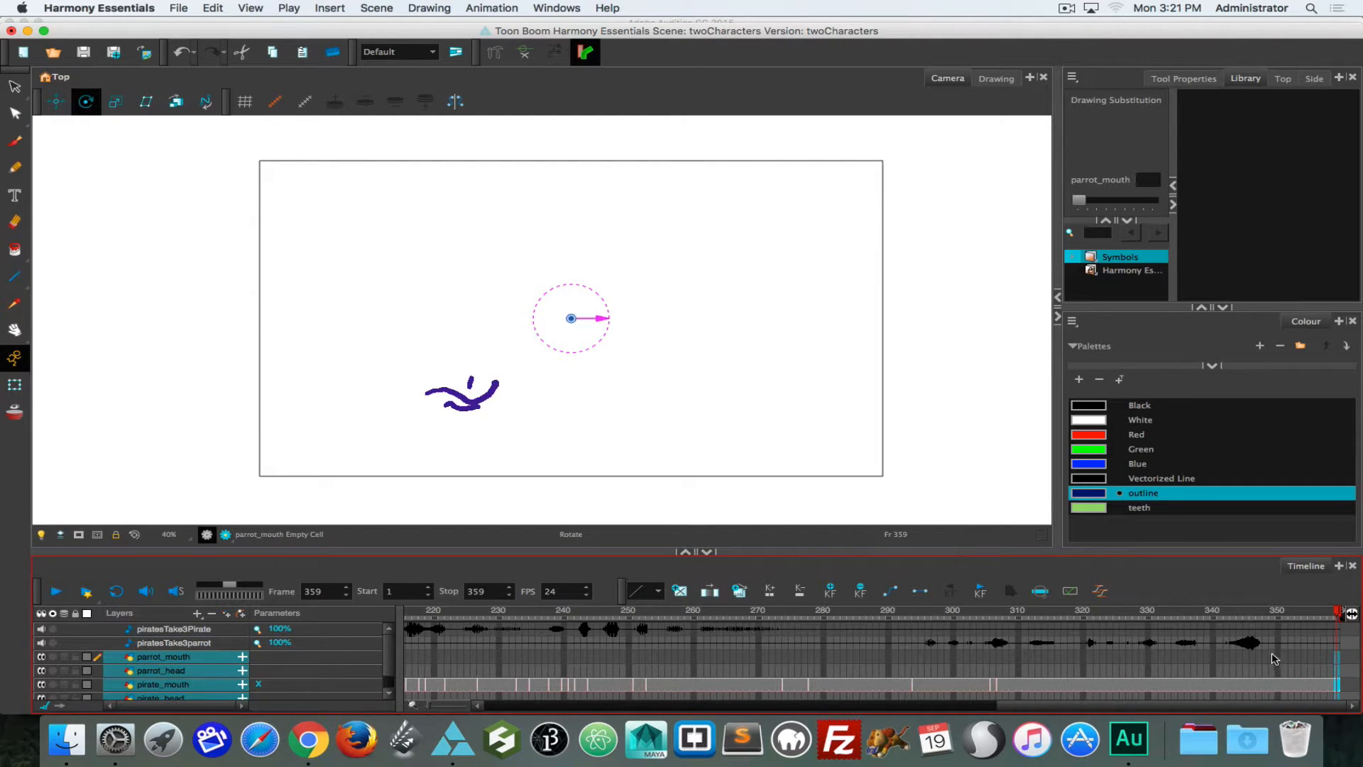
key("F5")
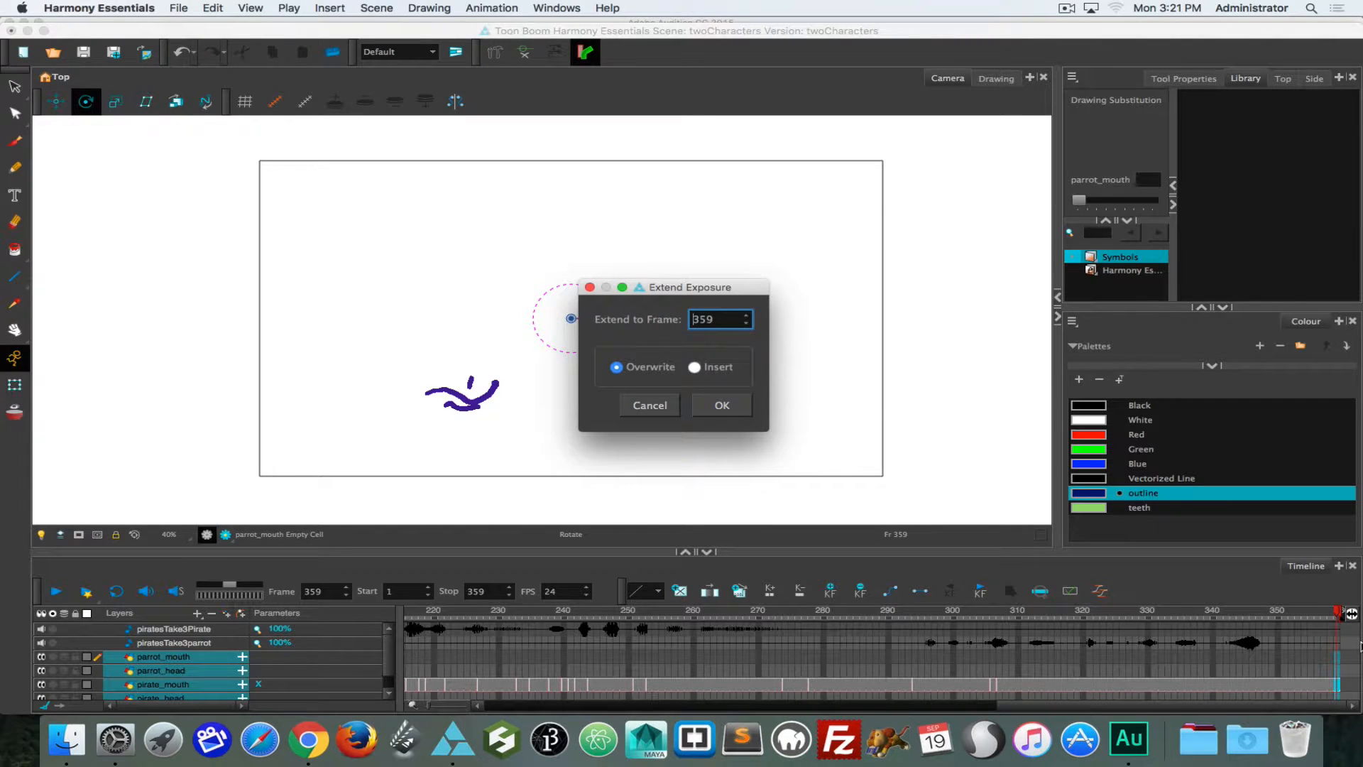
left_click(661, 410)
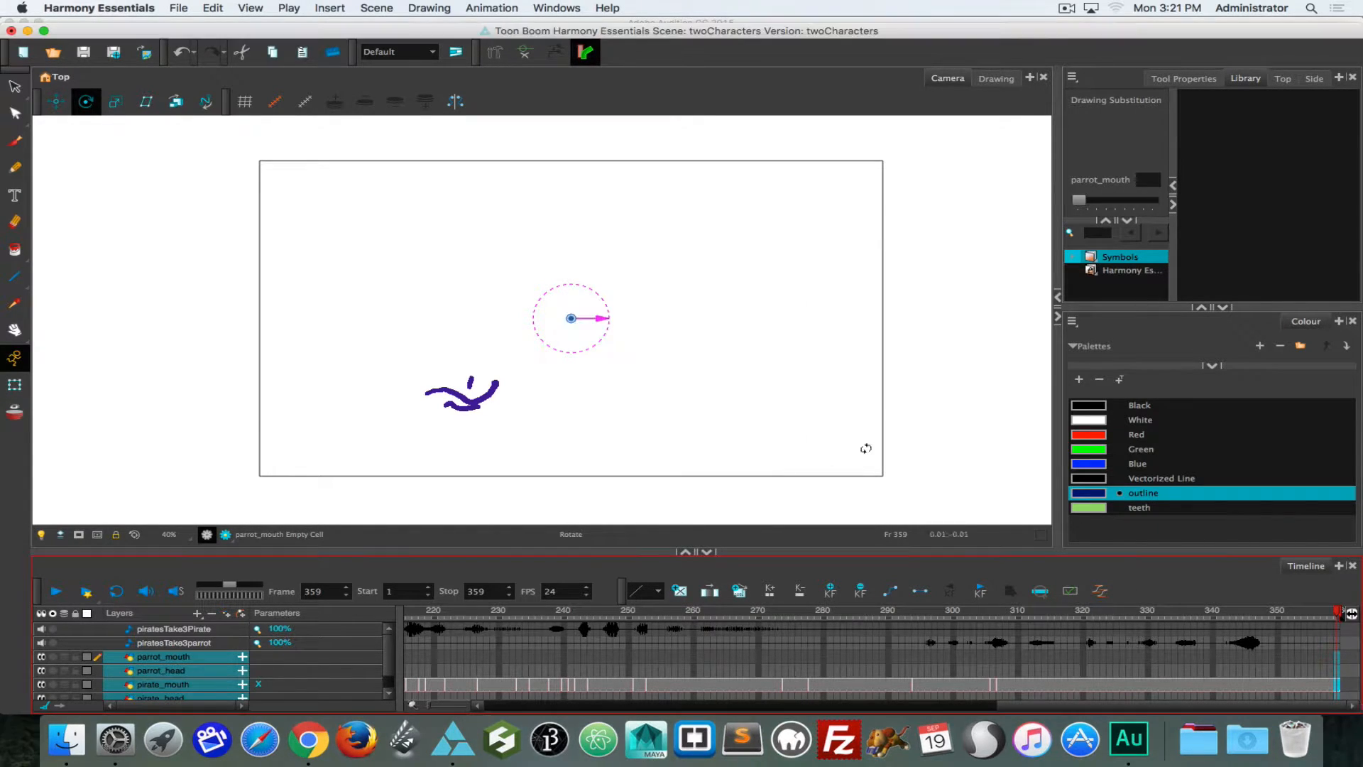
left_click(1307, 660)
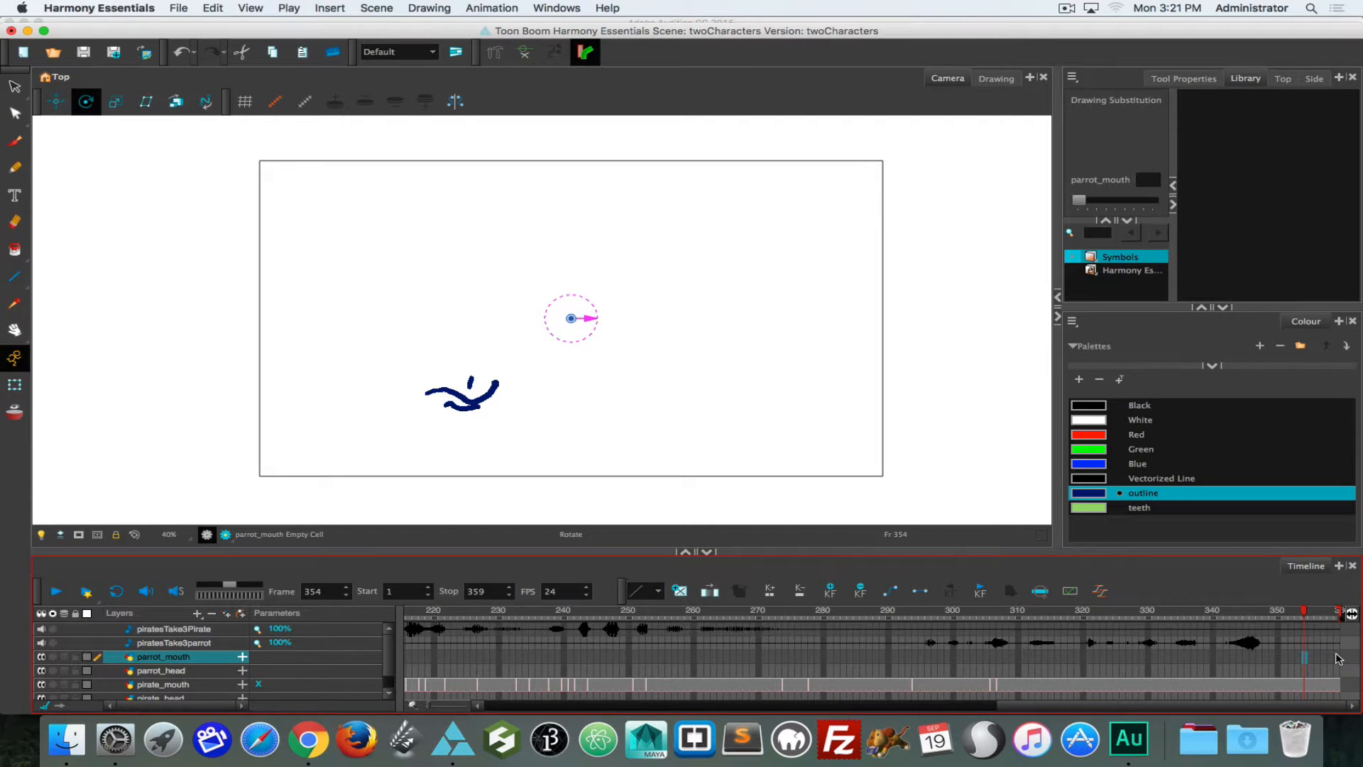
left_click_drag(1337, 659, 1335, 668)
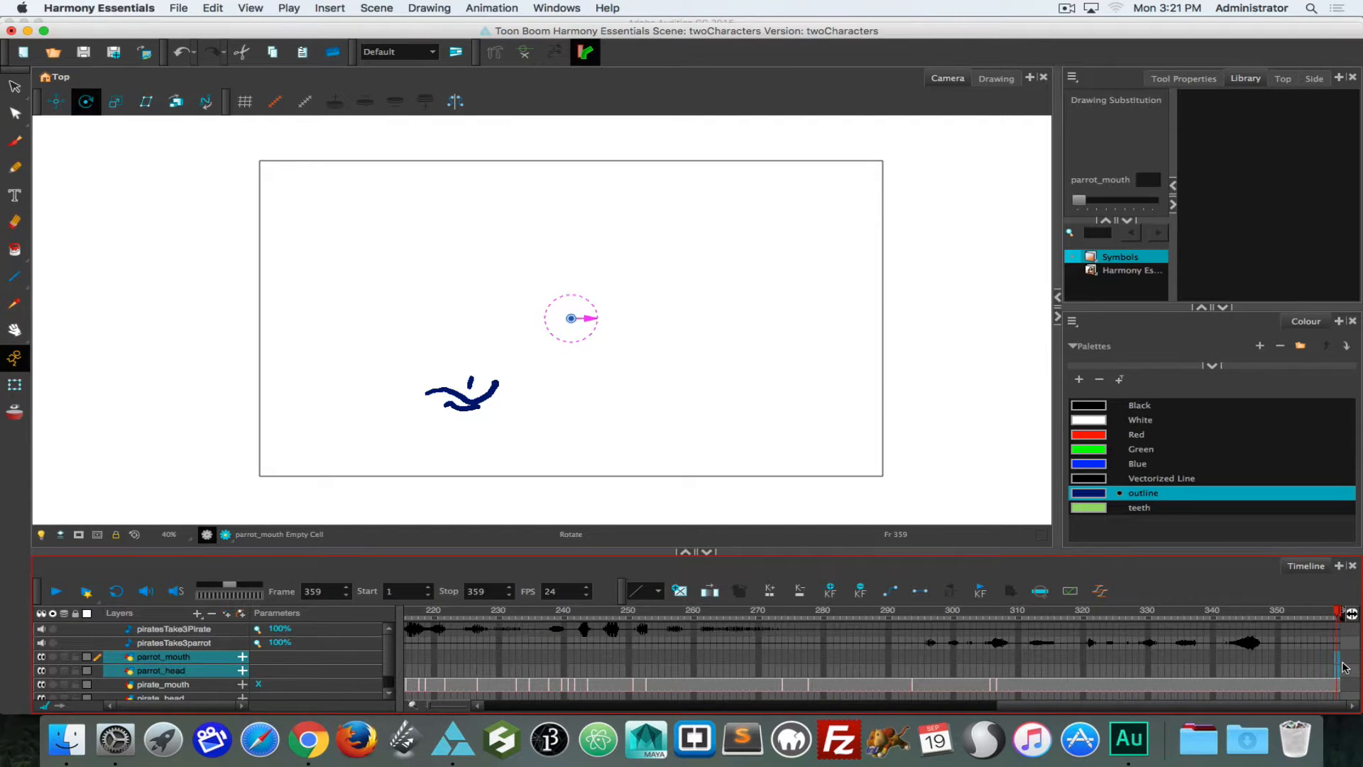
key("F5")
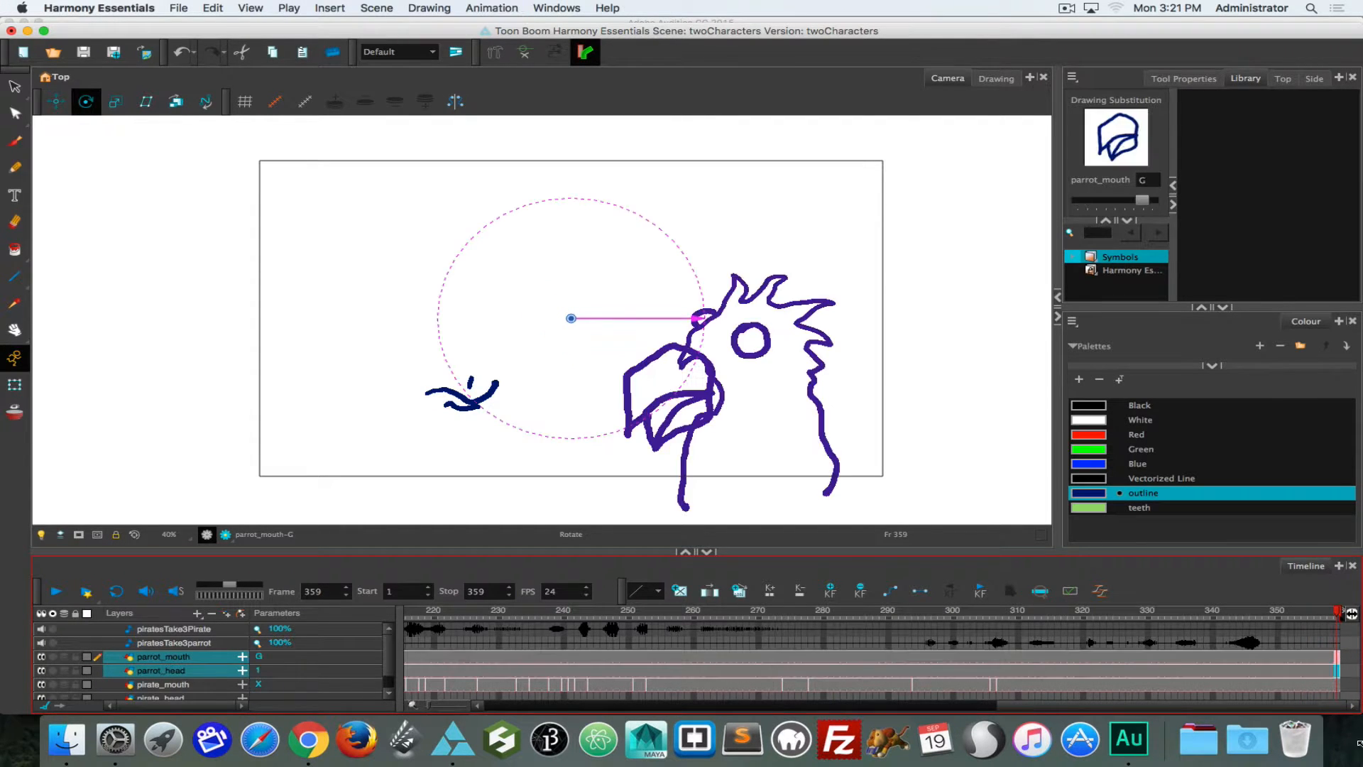
left_click(1336, 698)
left_click(1095, 596)
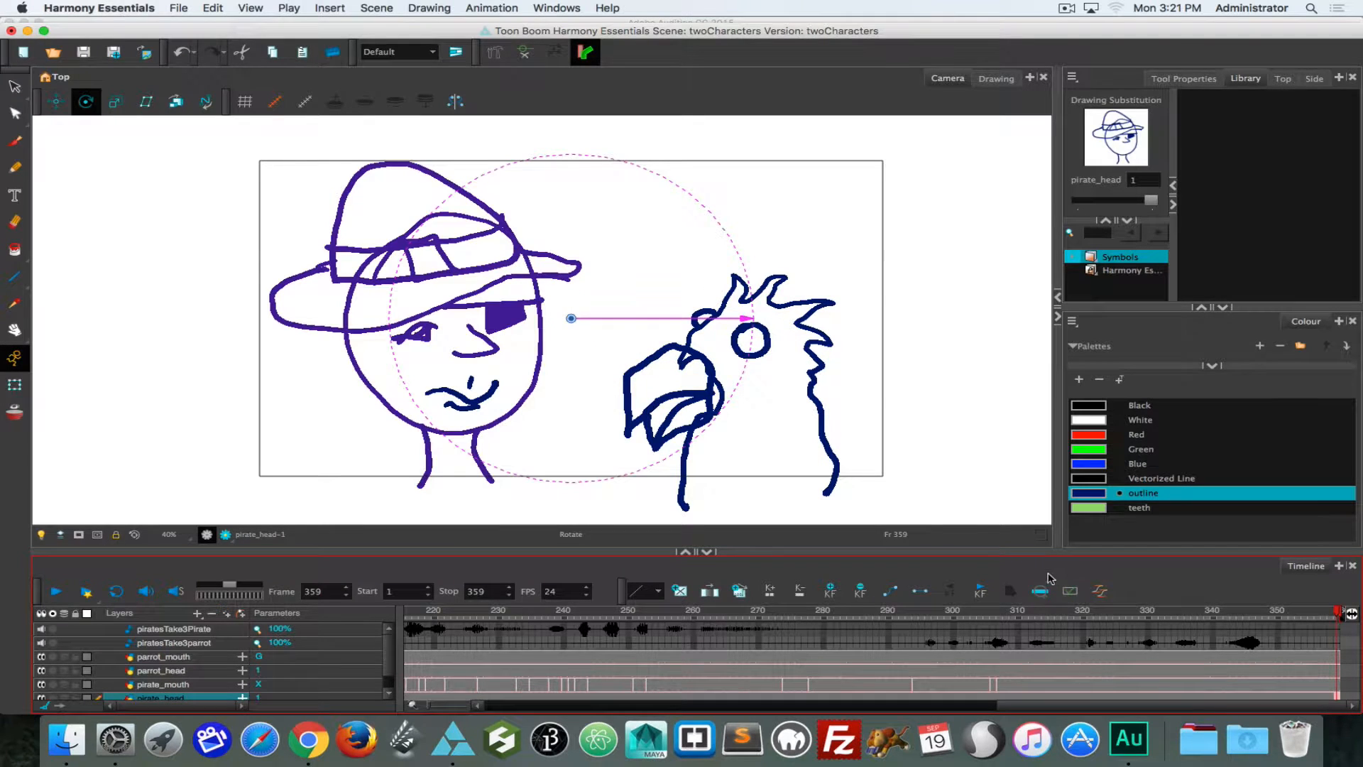
Return to frame 1 and run Auto Lip-Sync Detection on the piratesTake3parrot sound layer.
mouse_move(1338, 611)
left_mouse_down()
mouse_move(401, 594)
mouse_move(607, 570)
mouse_move(511, 575)
mouse_move(682, 575)
mouse_move(272, 573)
left_mouse_up()
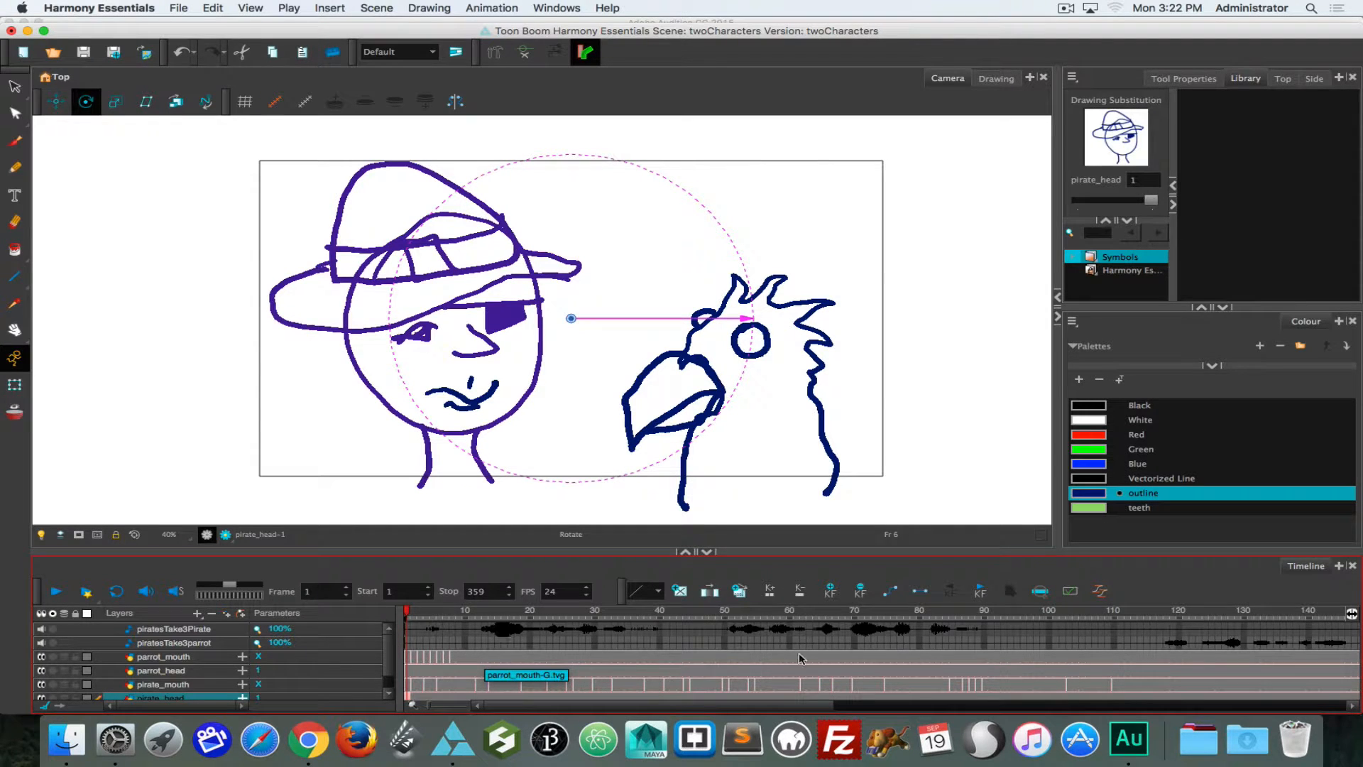
right_click(1181, 647)
mouse_move(1182, 643)
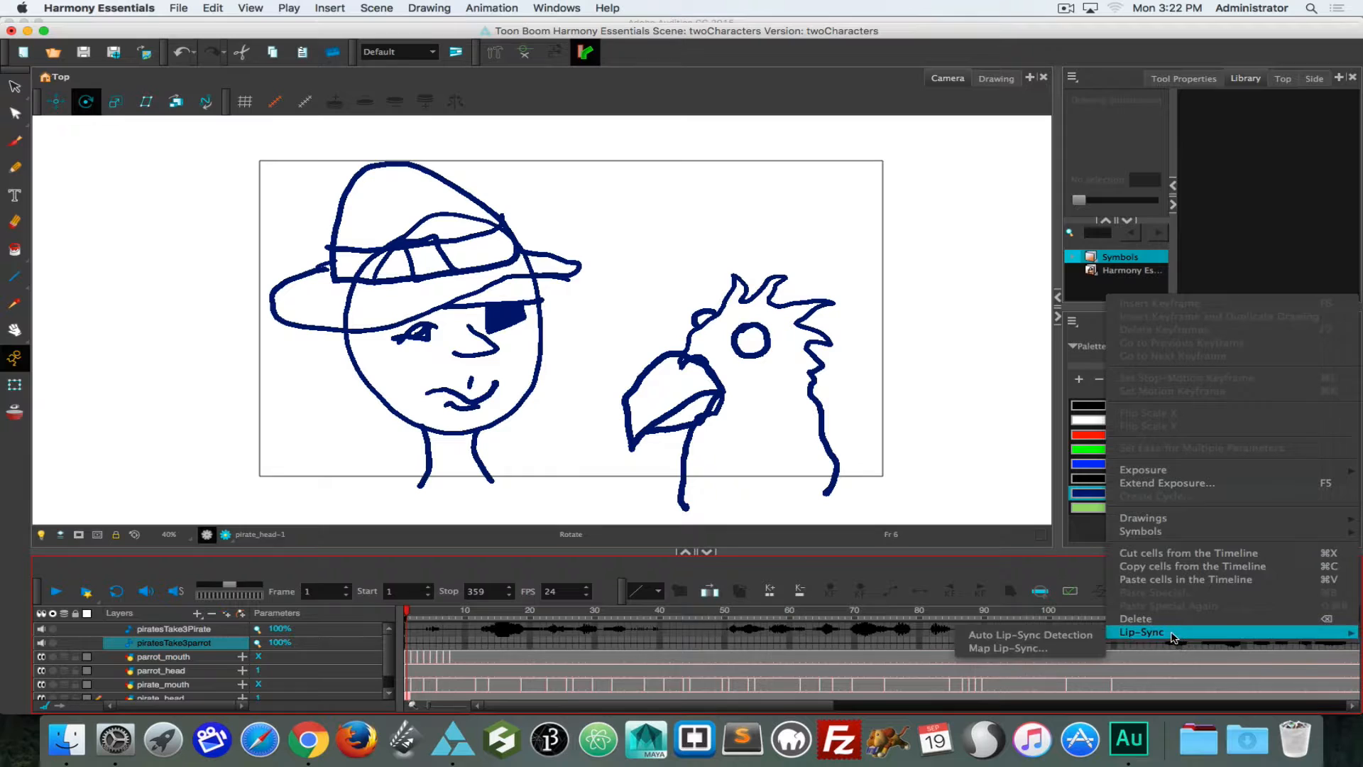
left_click(1056, 637)
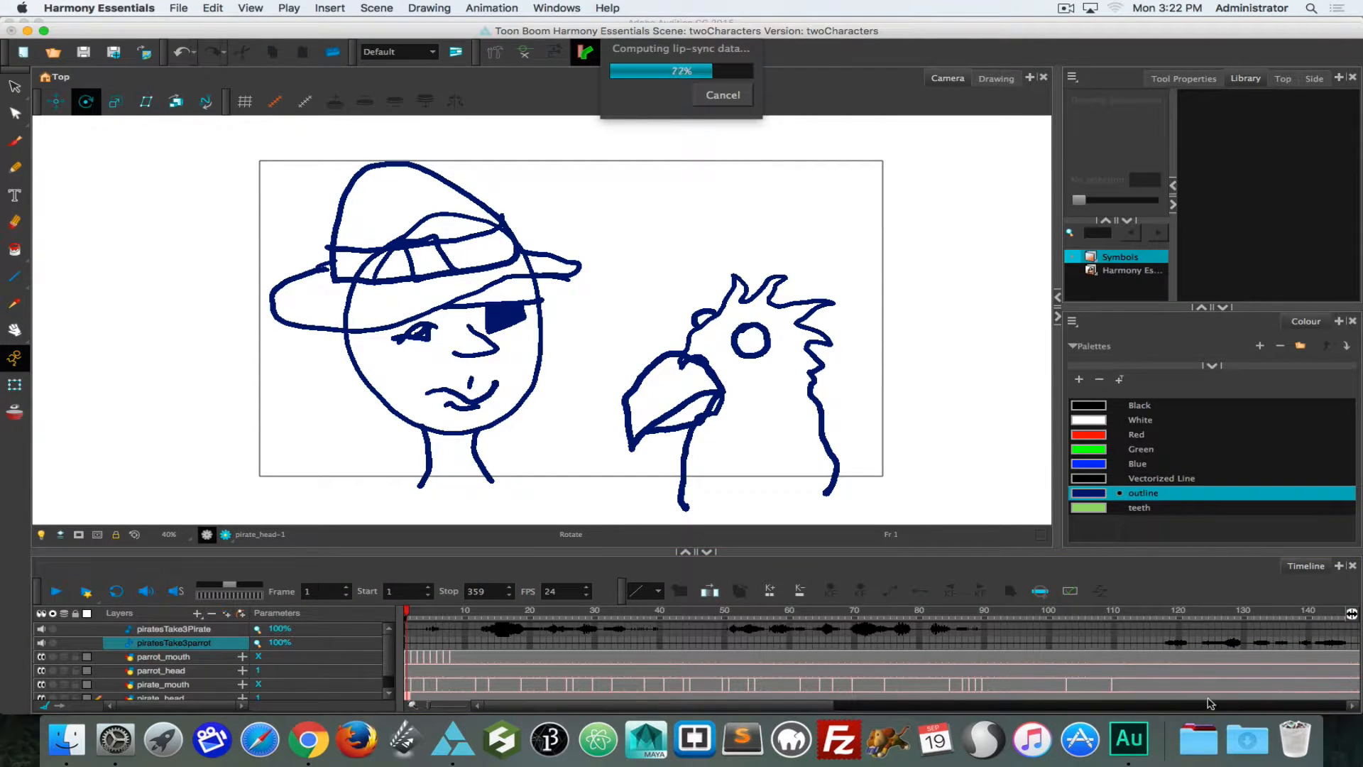
Map the piratesTake3parrot lip-sync to the parrot_mouth layer, keeping the A to G and X drawing mapping.
right_click(1182, 646)
mouse_move(1179, 633)
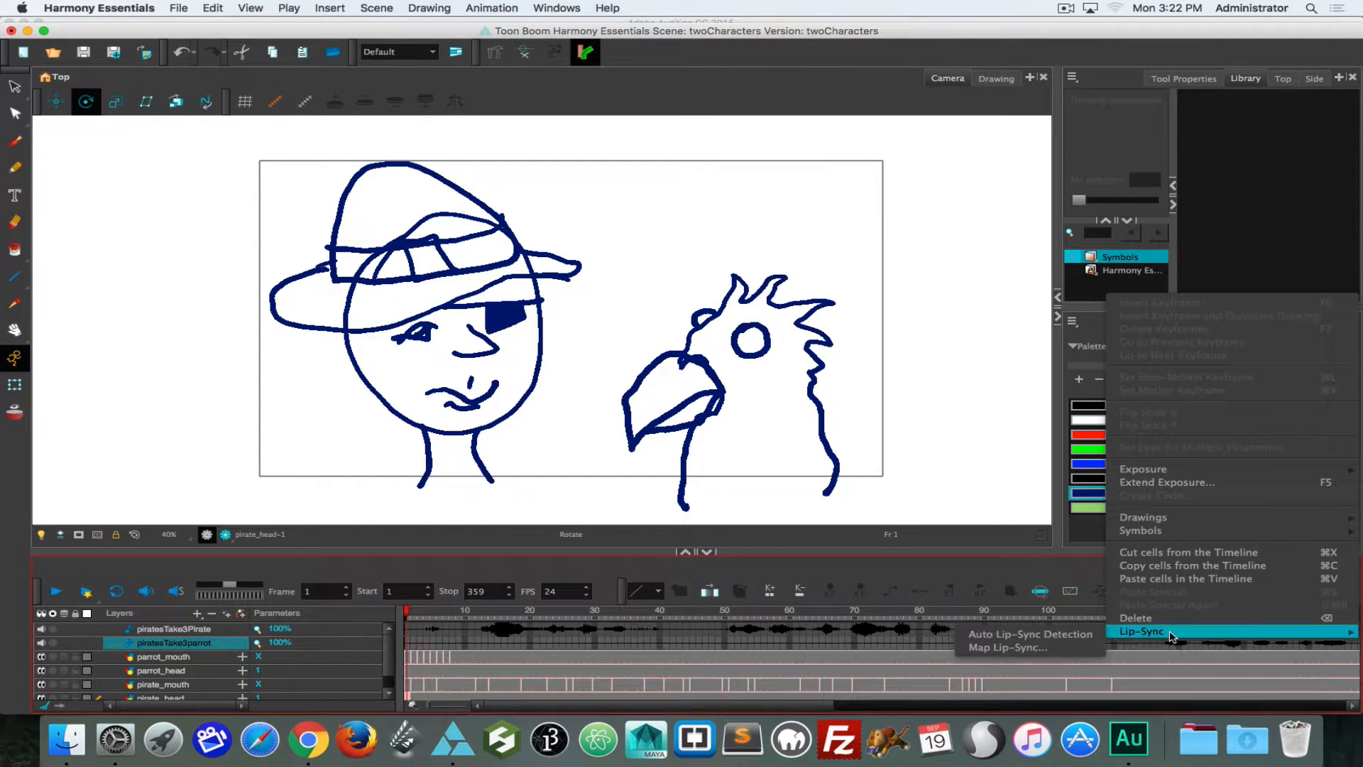
left_click(1020, 648)
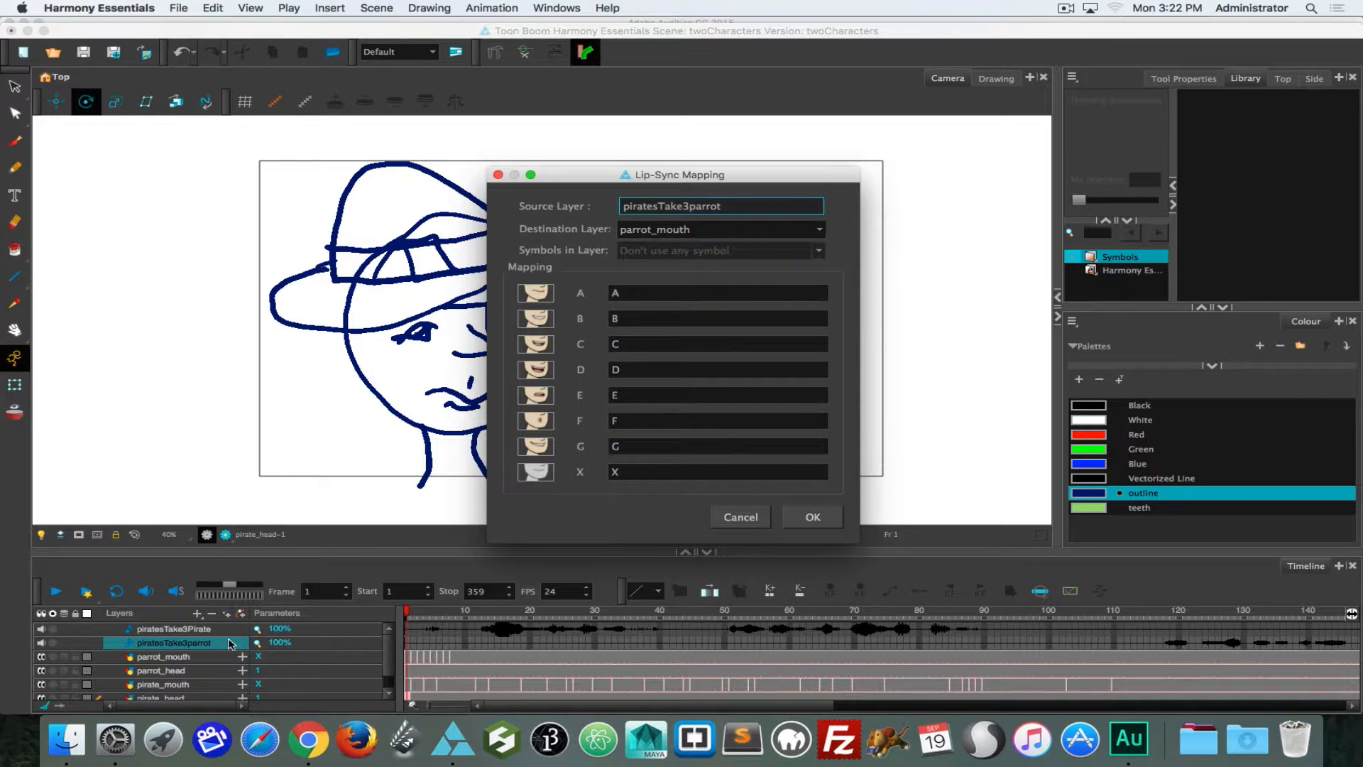
left_click(639, 228)
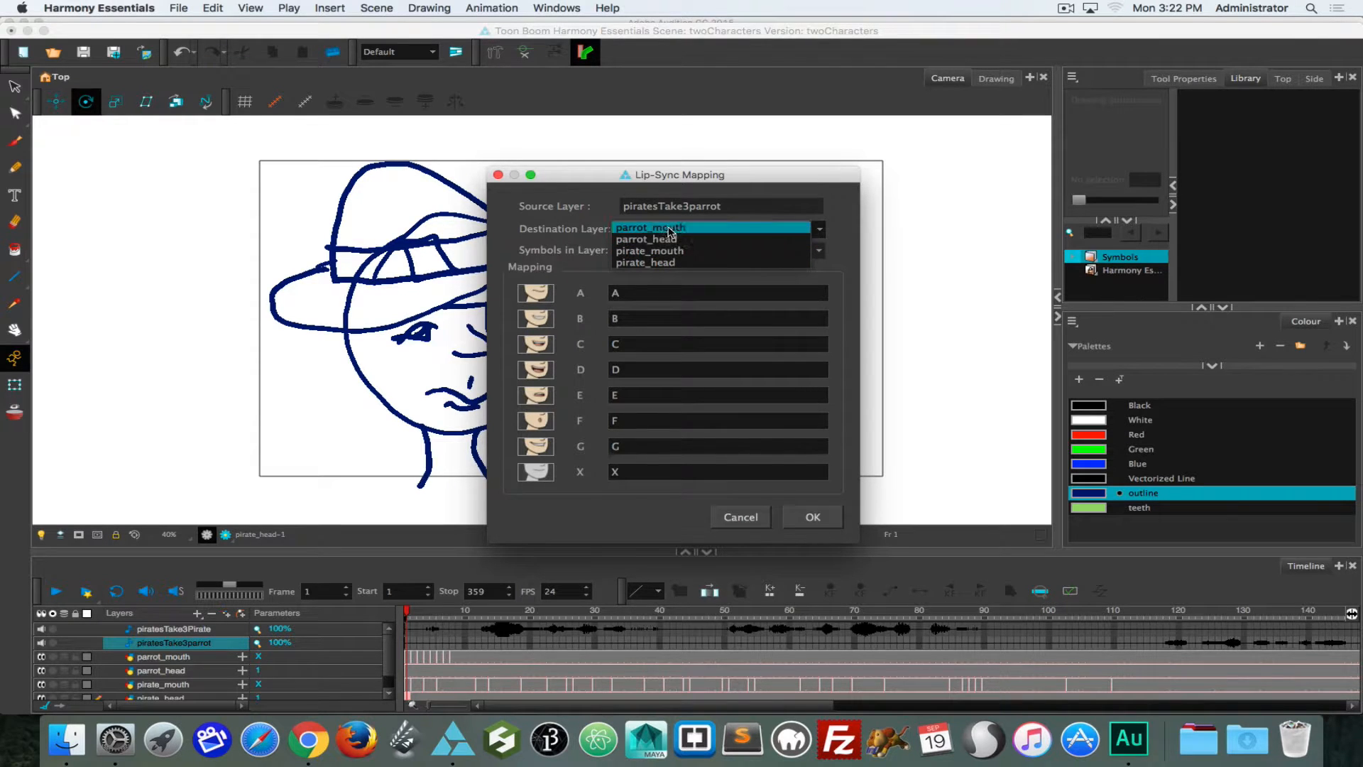
left_click(667, 228)
left_click(813, 517)
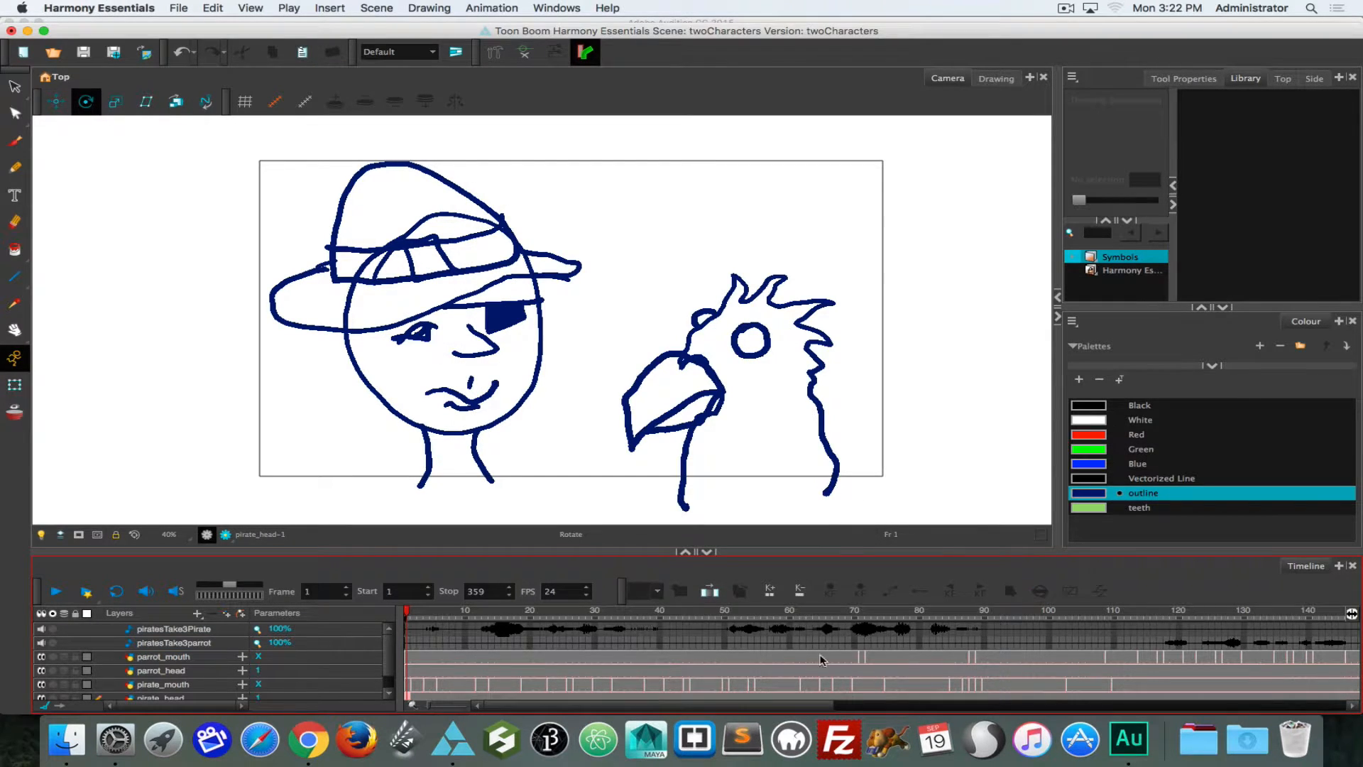
Set the stray parrot_mouth drawings at frames 71 and 88 to X so the beak stays closed while the pirate speaks.
mouse_move(666, 610)
left_mouse_down()
mouse_move(1323, 613)
mouse_move(754, 605)
mouse_move(800, 602)
left_mouse_up()
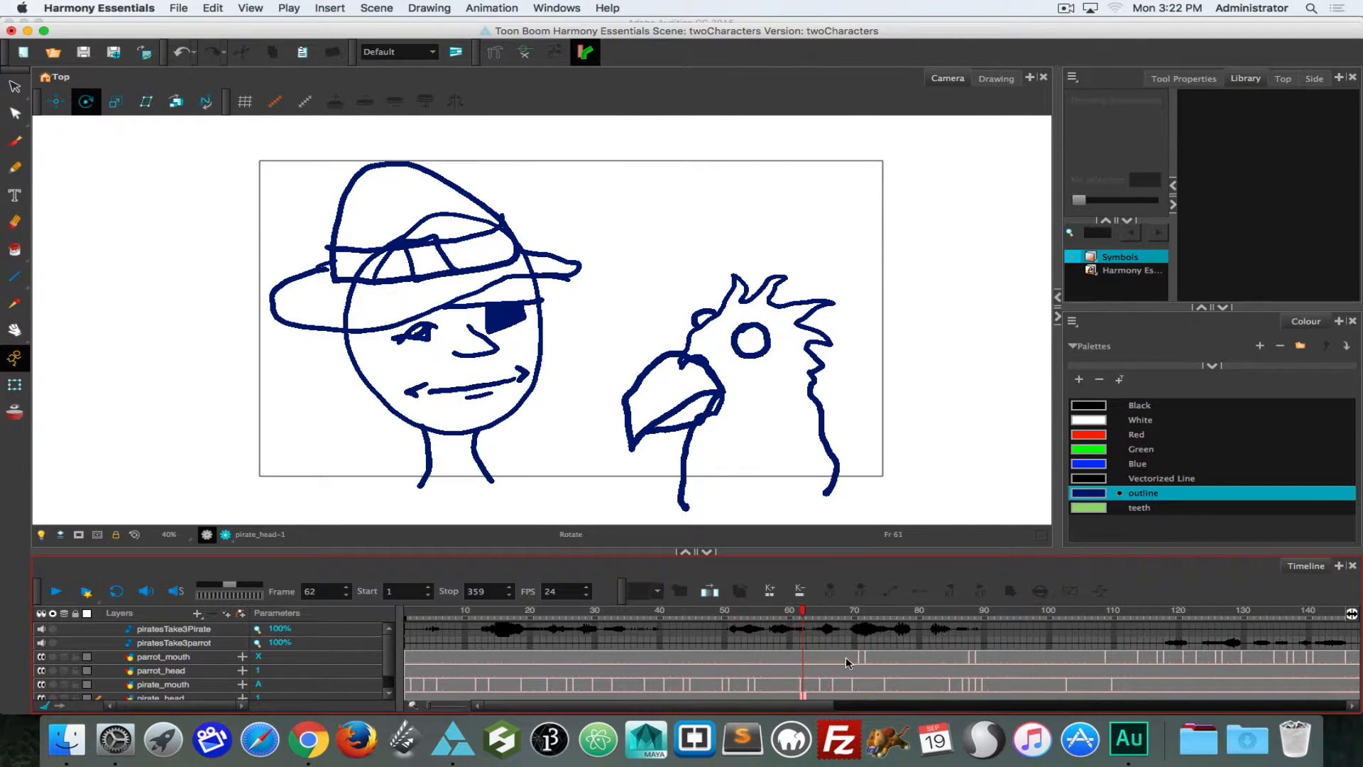
left_click(846, 657)
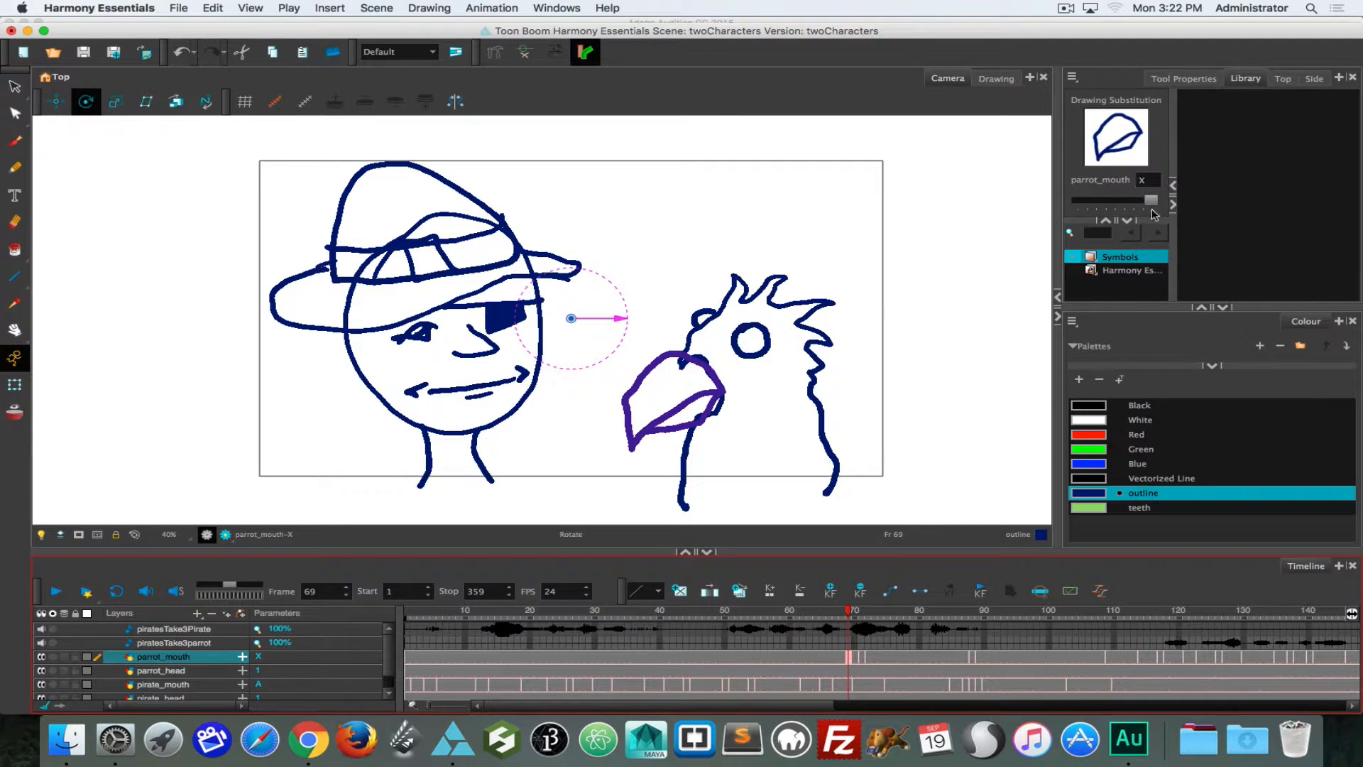
left_click(867, 653)
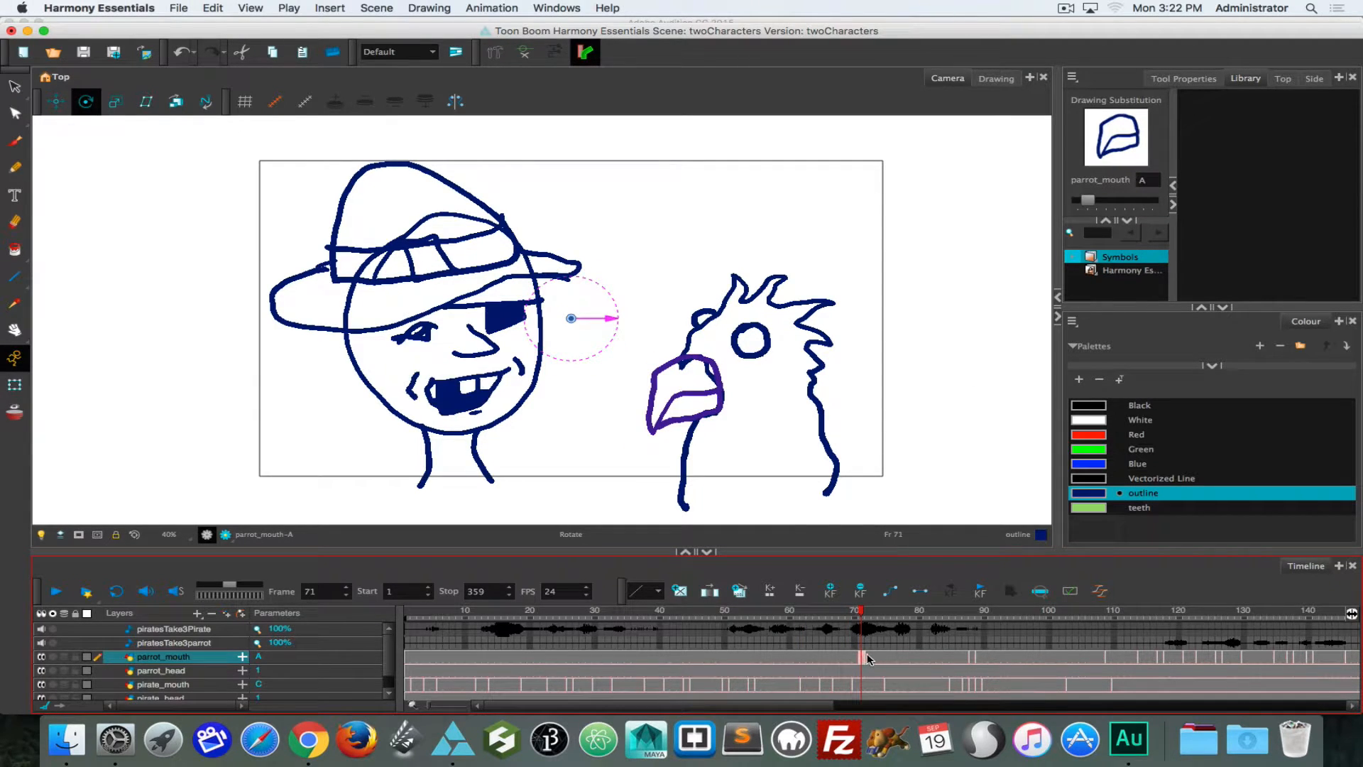
left_click(1150, 203)
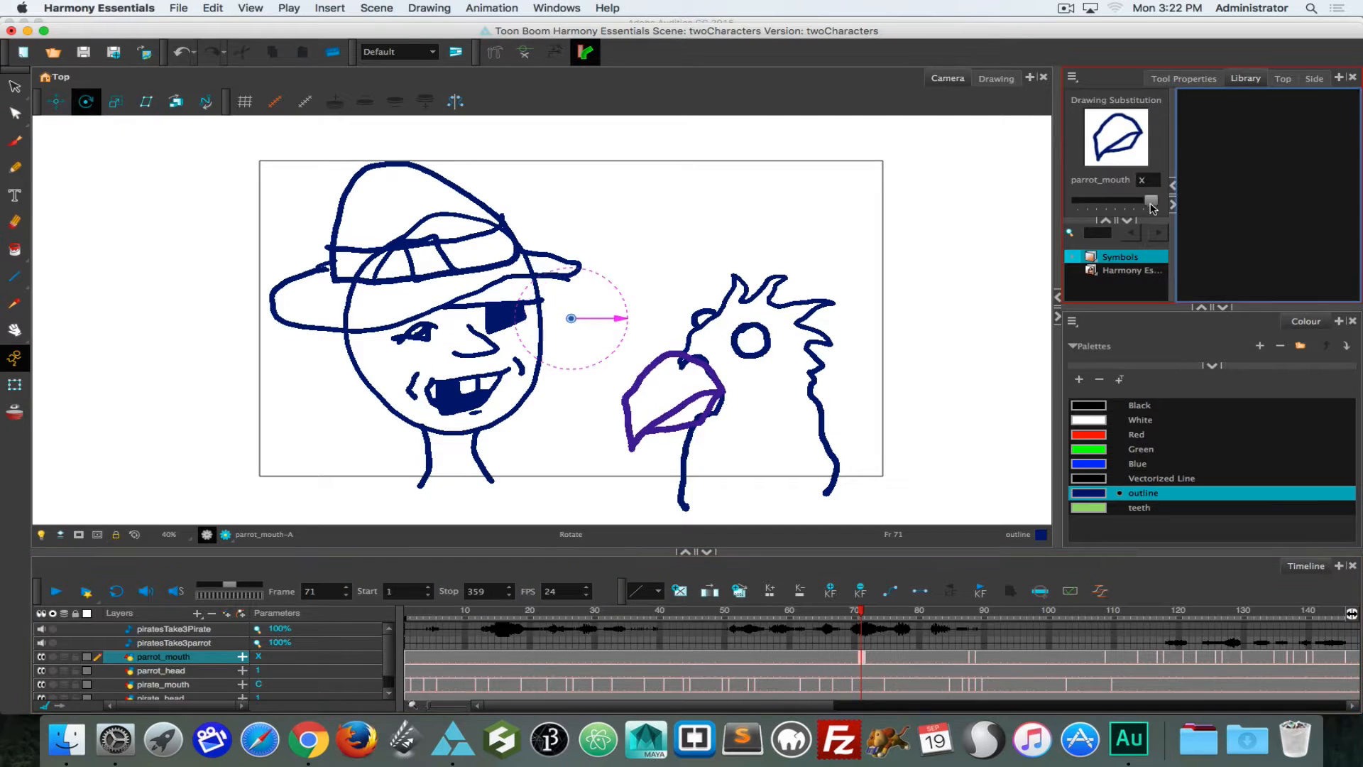
left_click(943, 656)
left_click(972, 656)
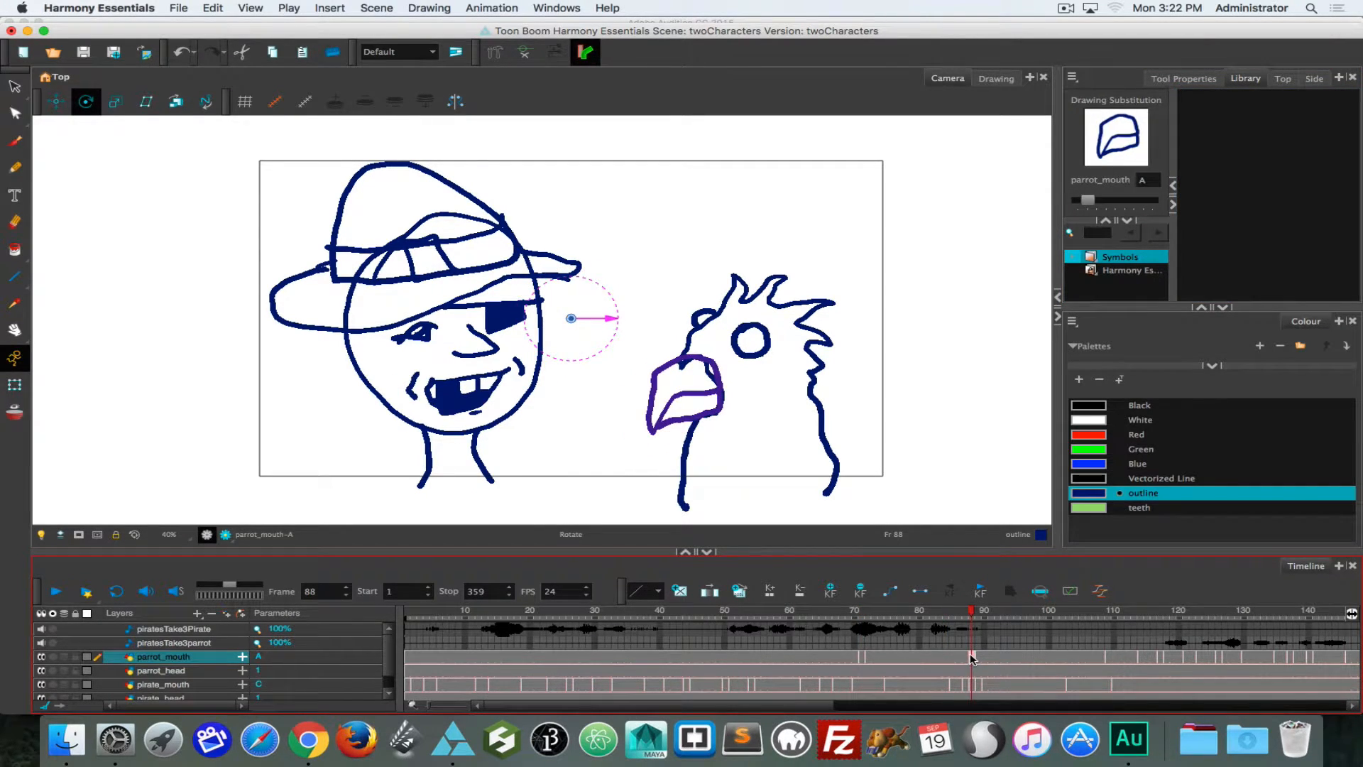
left_click(1157, 201)
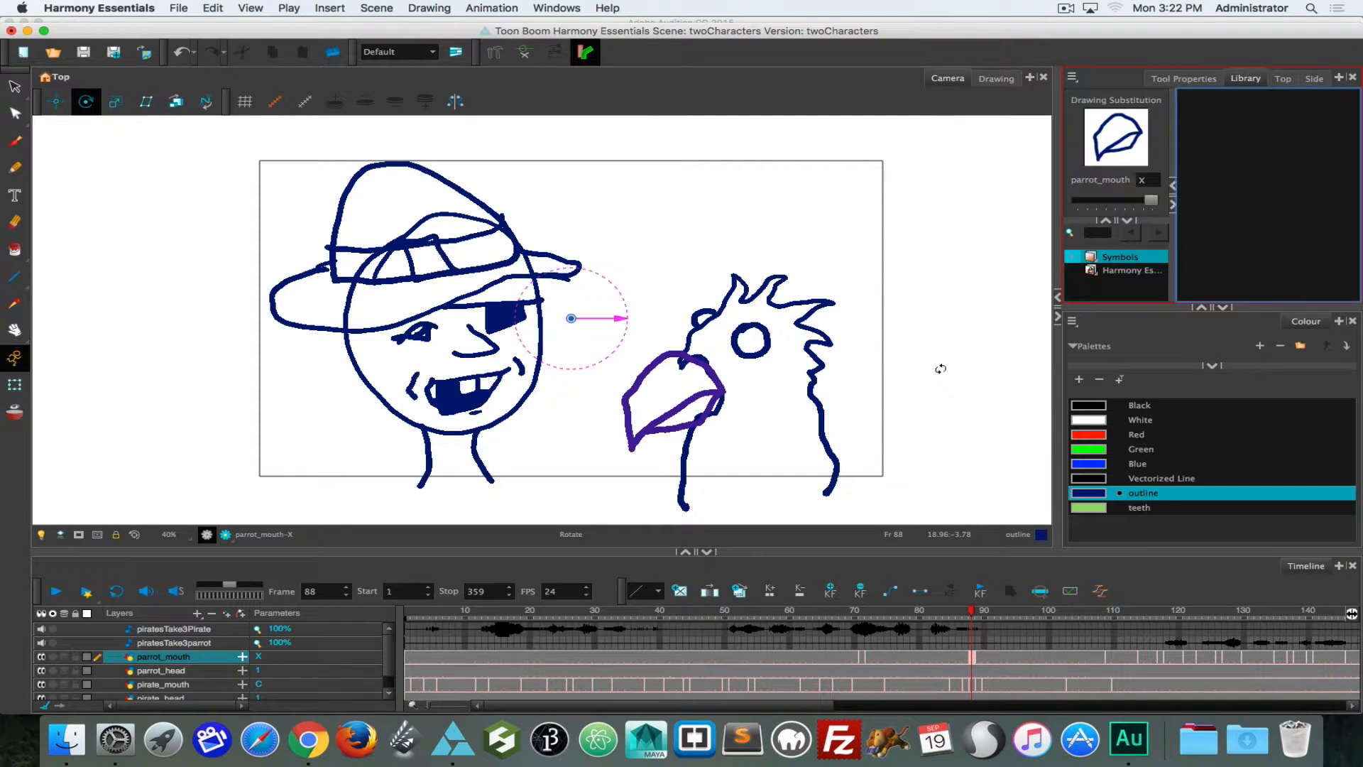
Enable sound scrubbing and sound playback, scrubbing the audio from frame 1 to frame 103.
left_click_drag(972, 611, 241, 569)
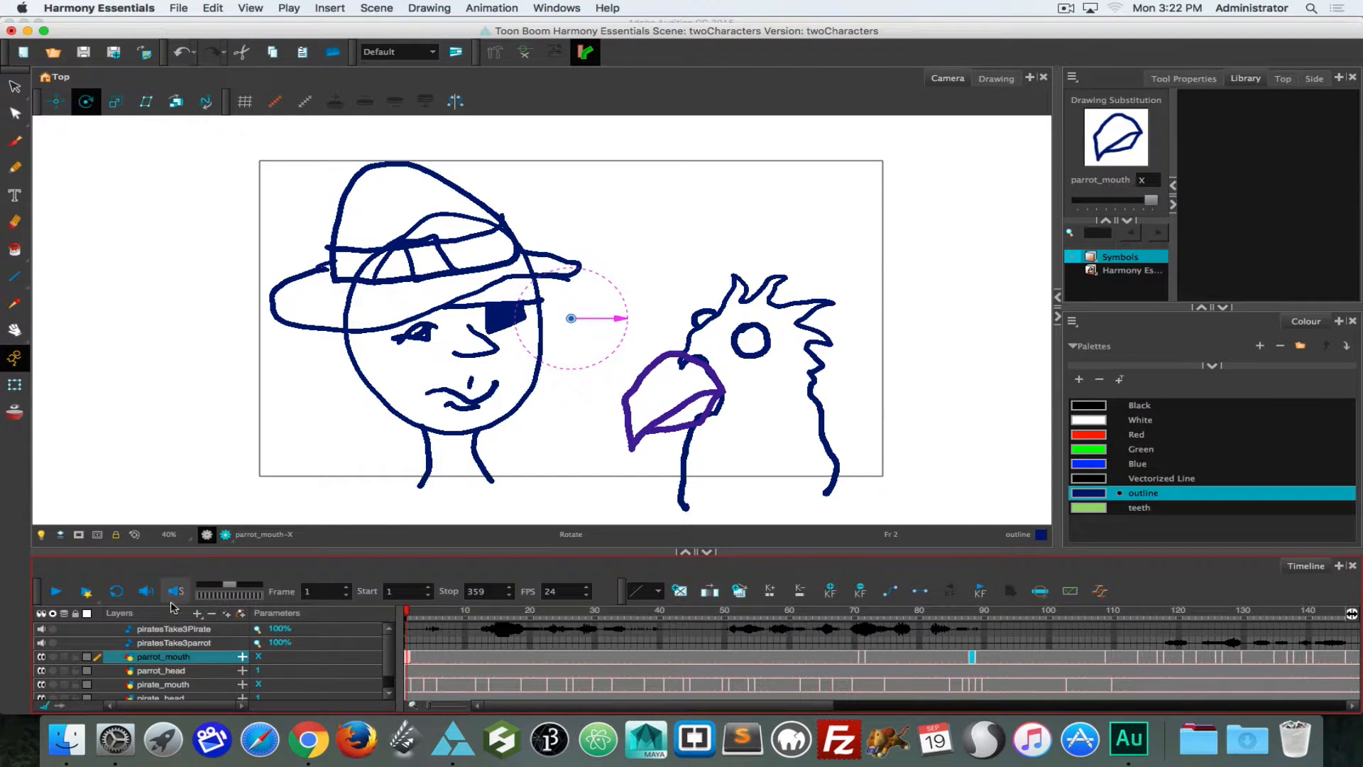
left_click(145, 591)
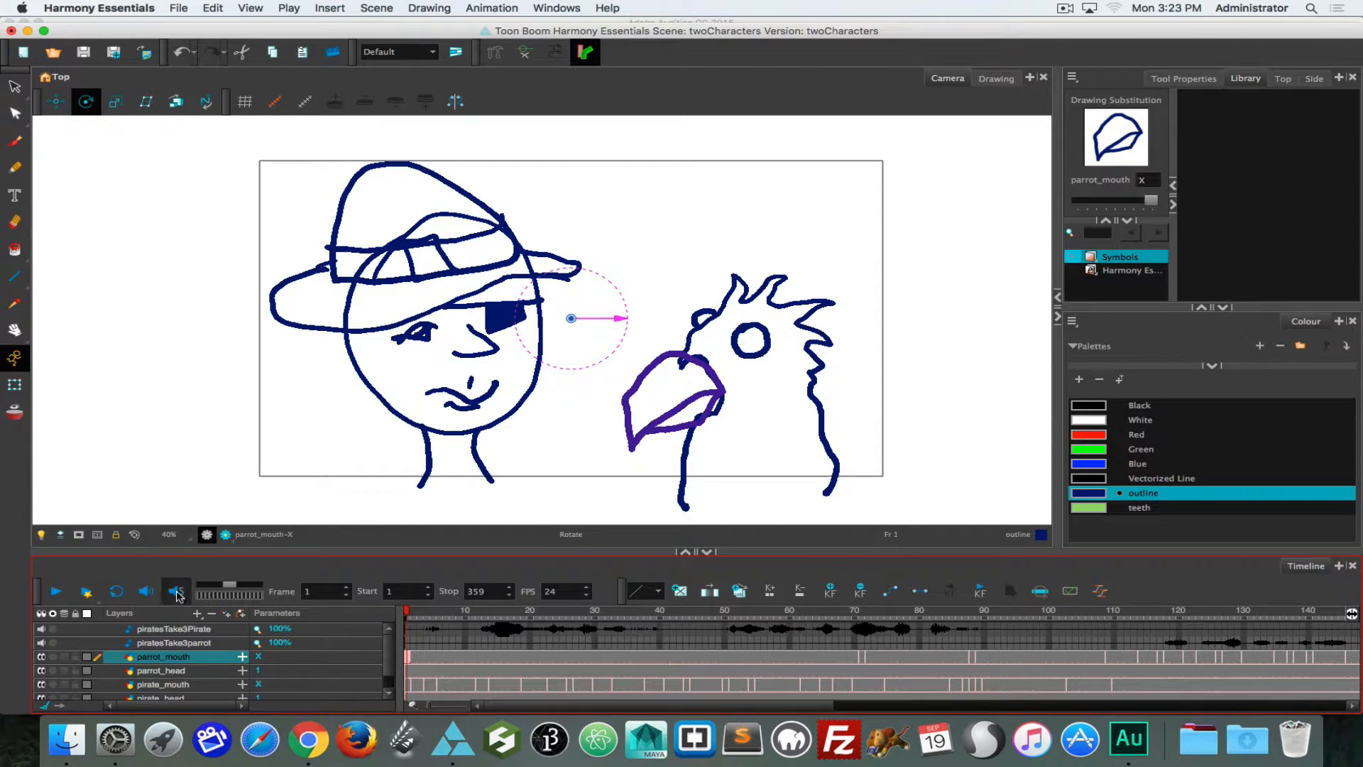
left_click(188, 594)
left_click_drag(409, 614, 1065, 610)
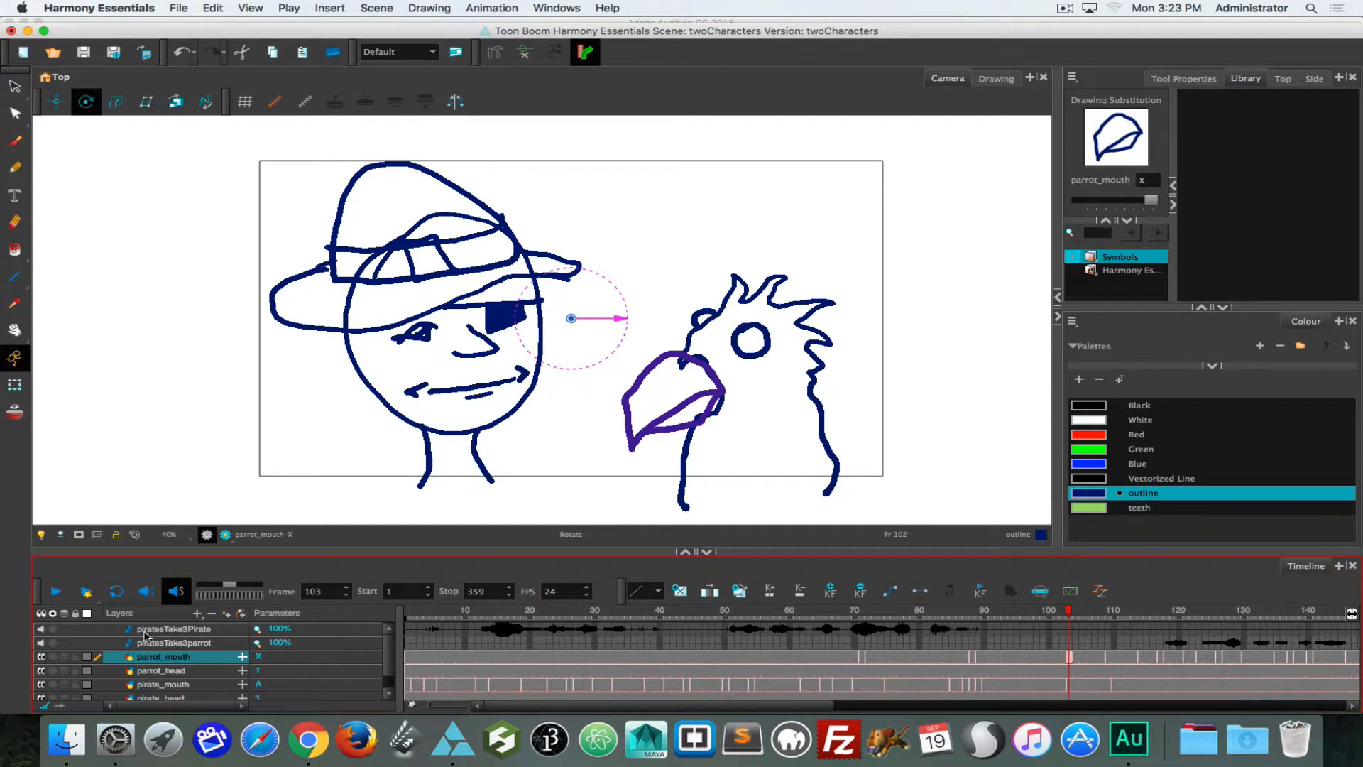
left_click(151, 590)
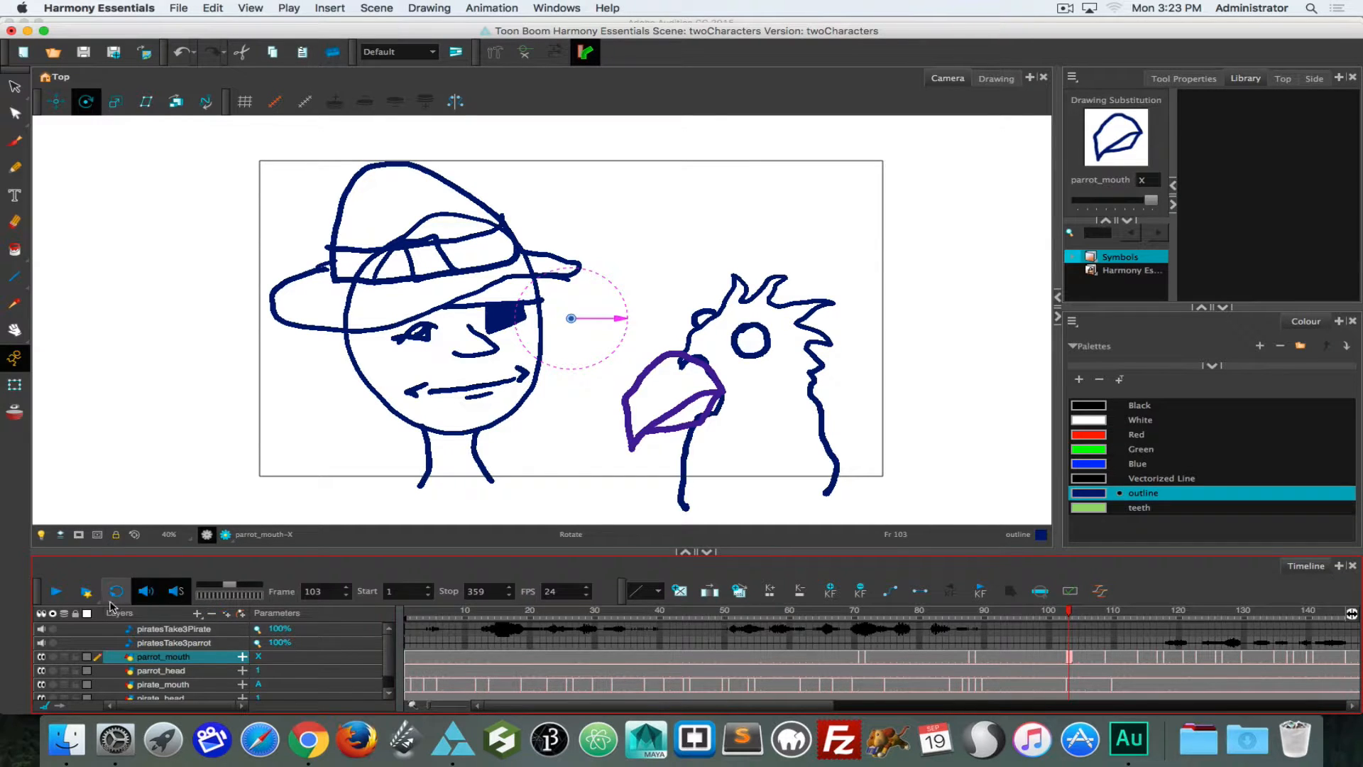
Play the scene with sound from frame 1 to check both characters' lip-sync.
left_click_drag(433, 614, 334, 616)
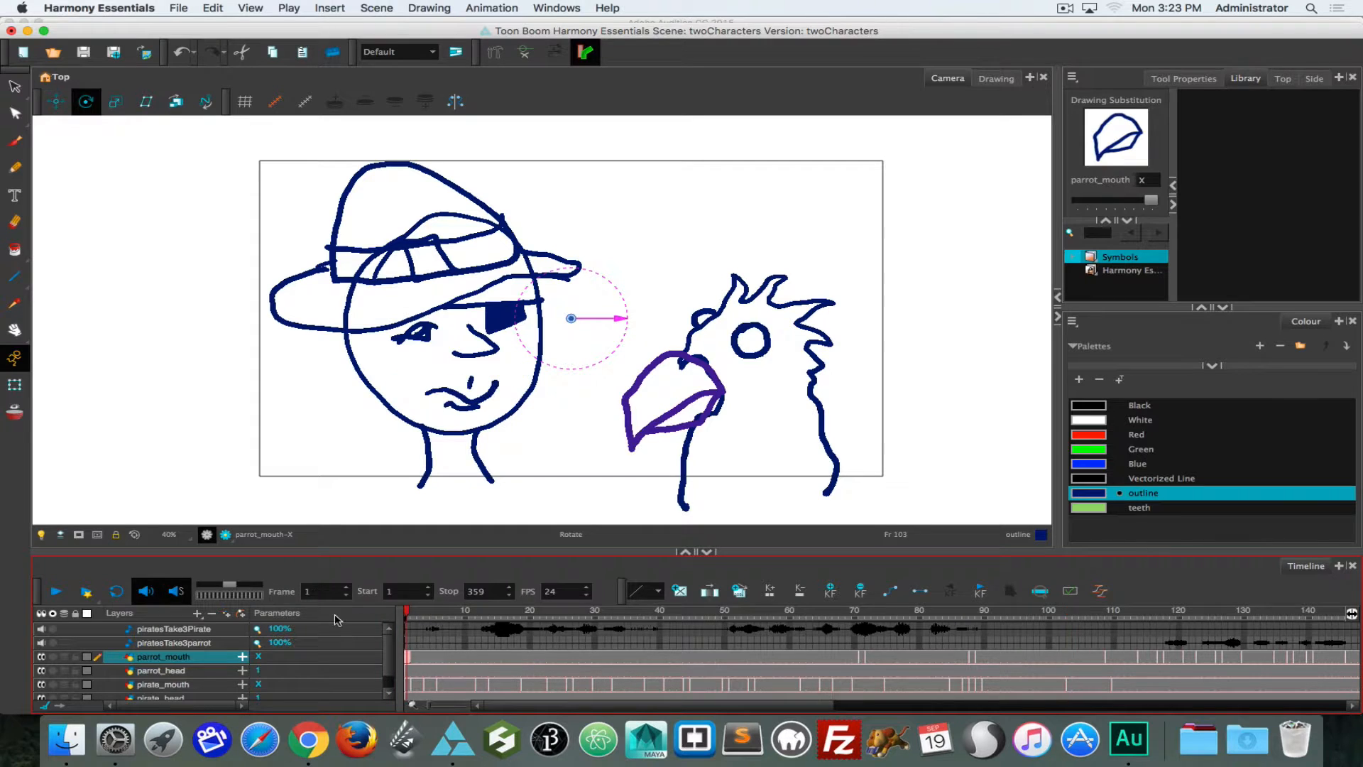
left_click(56, 594)
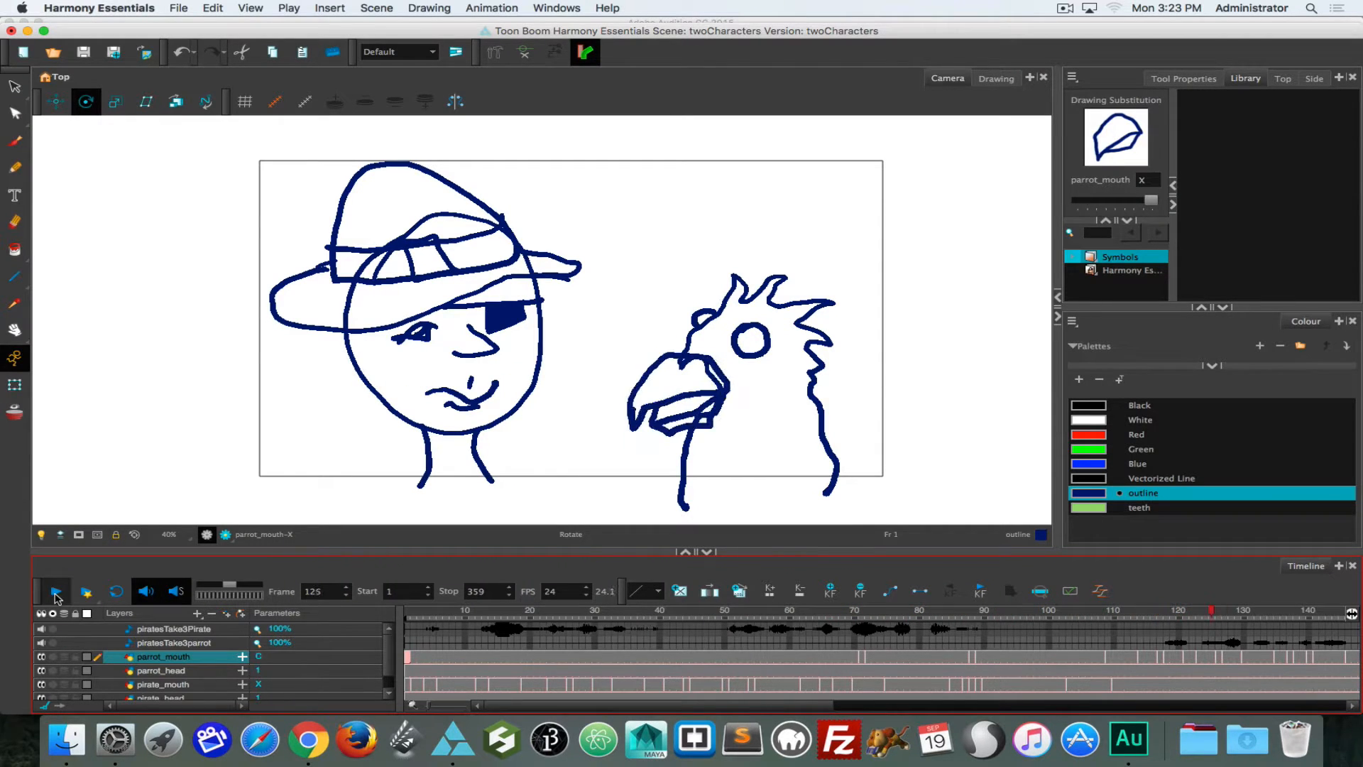
left_click(56, 594)
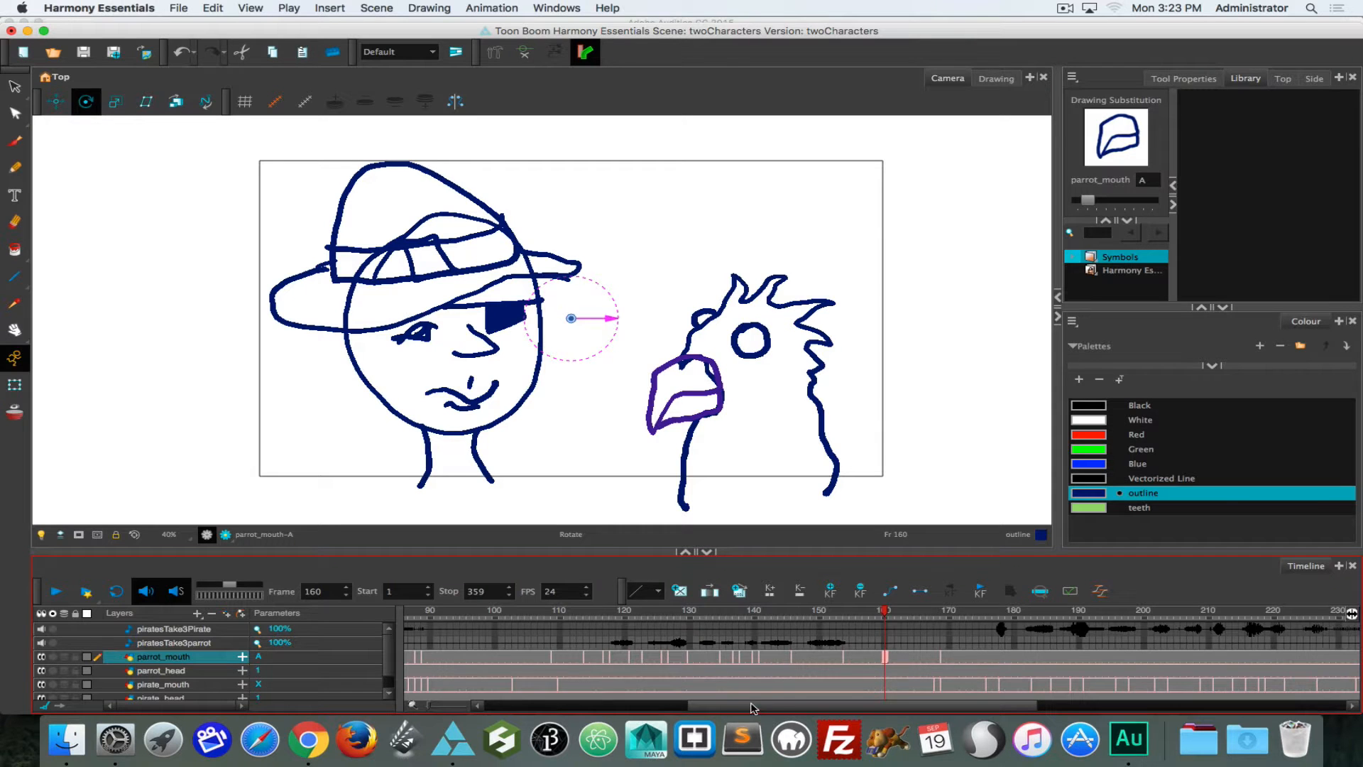
Play the pirate's second dialogue passage from frame 215 to check its mouth shapes.
left_click_drag(754, 708, 1063, 710)
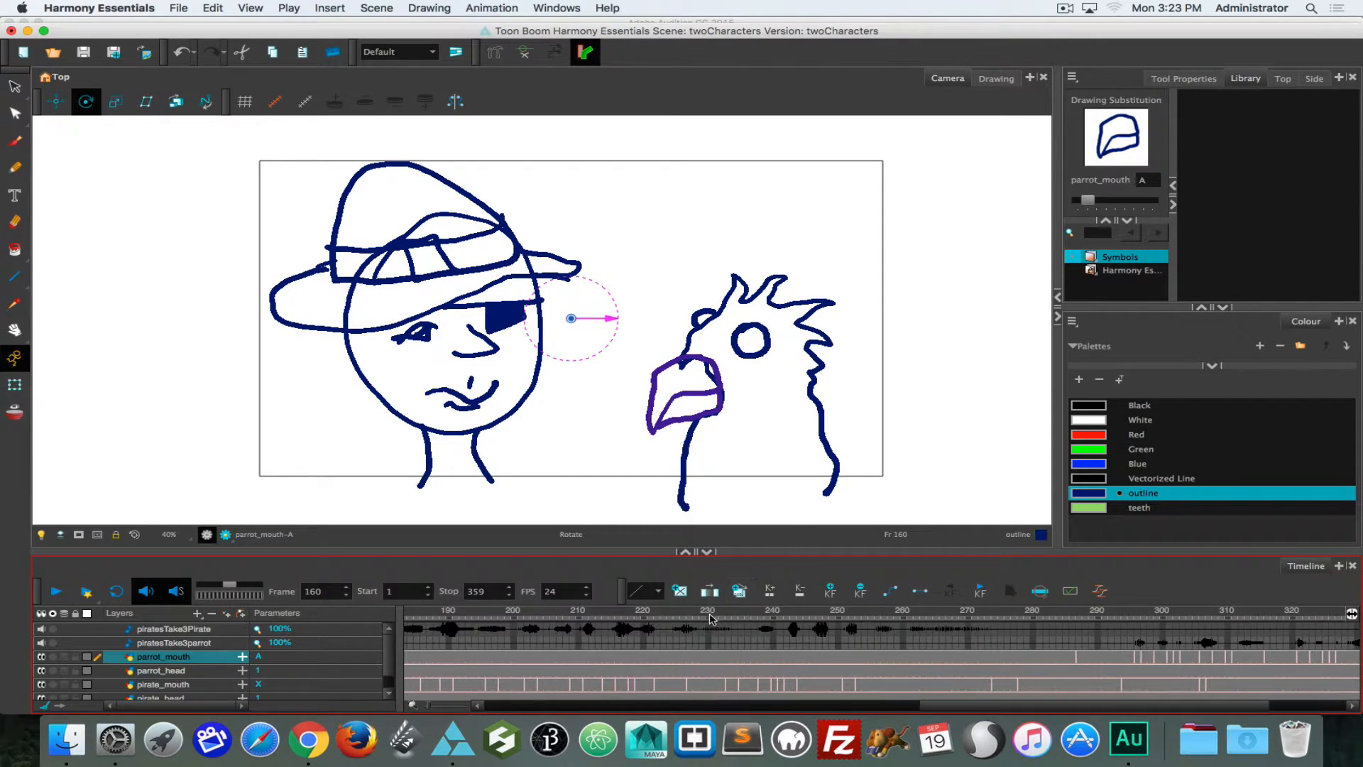
left_click_drag(710, 618, 610, 615)
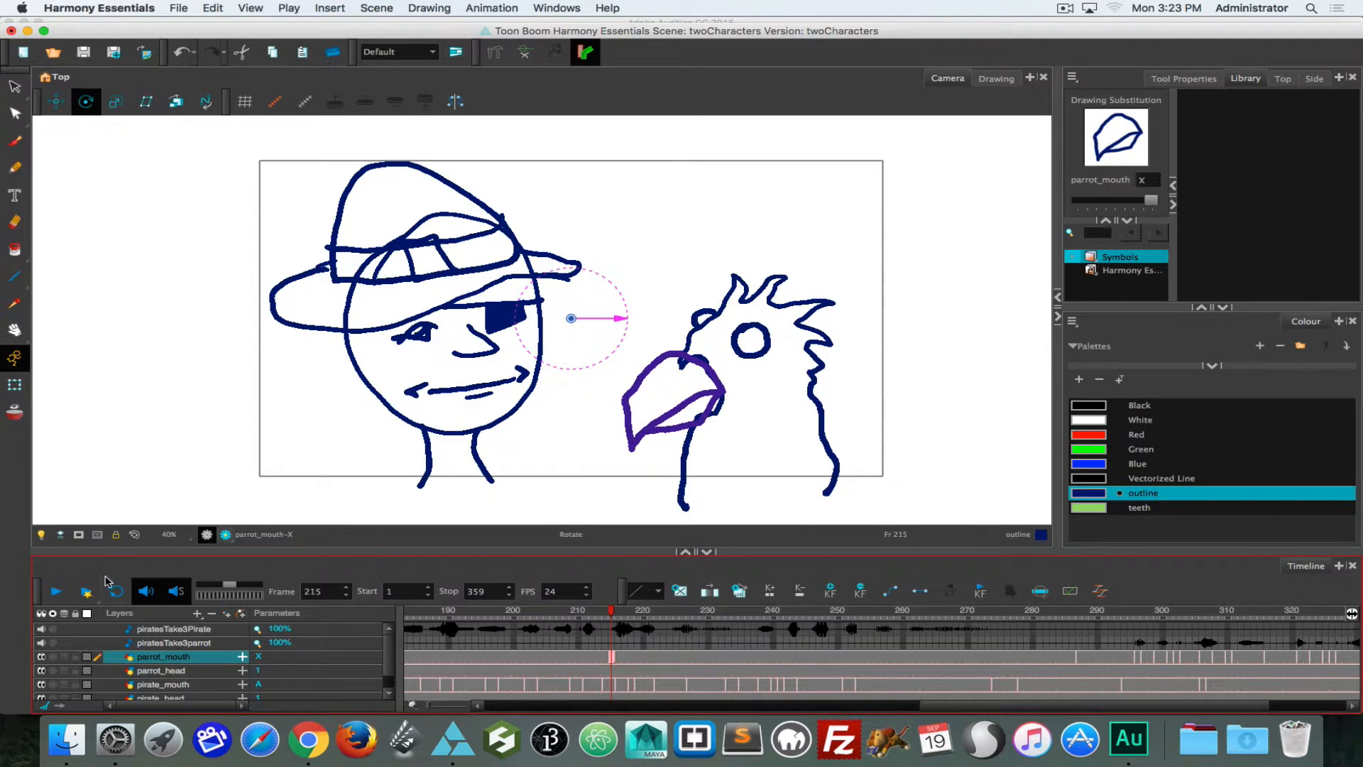
left_click(54, 591)
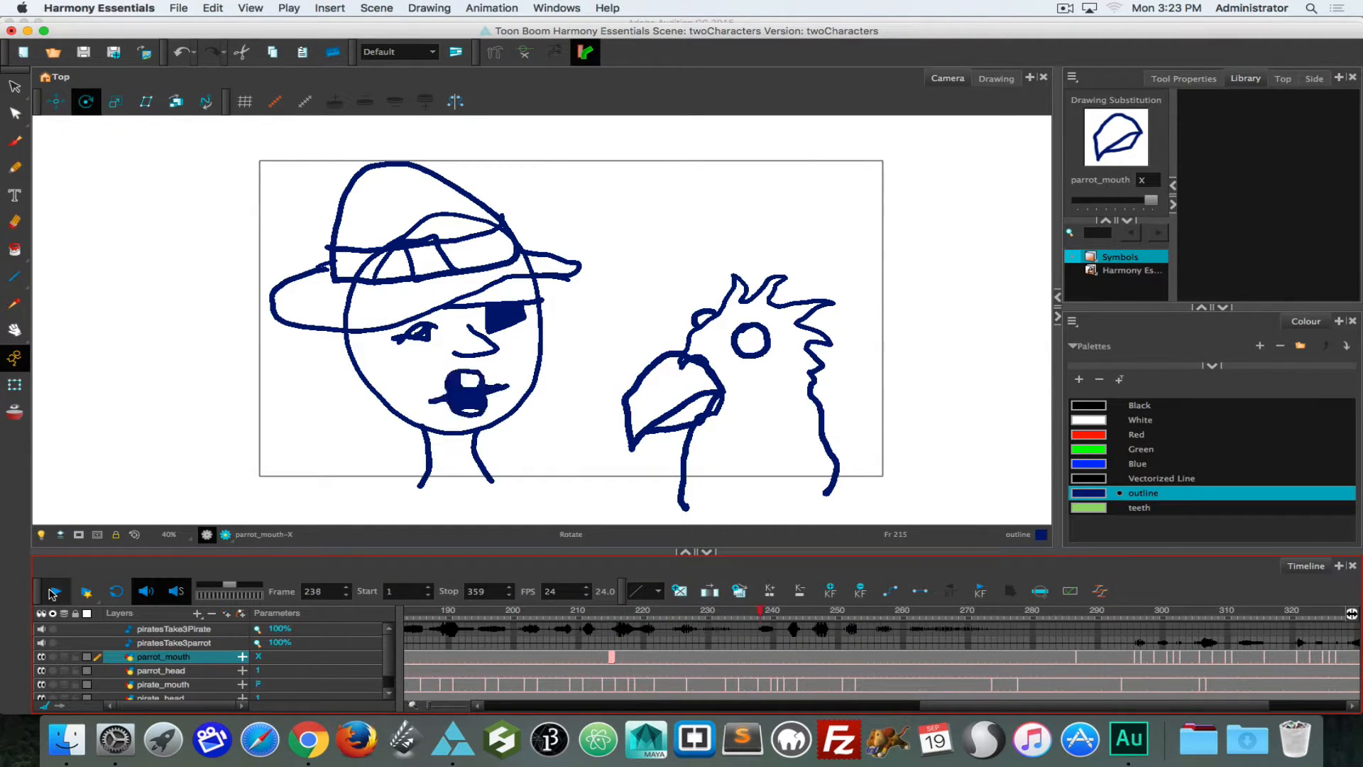
left_click(54, 592)
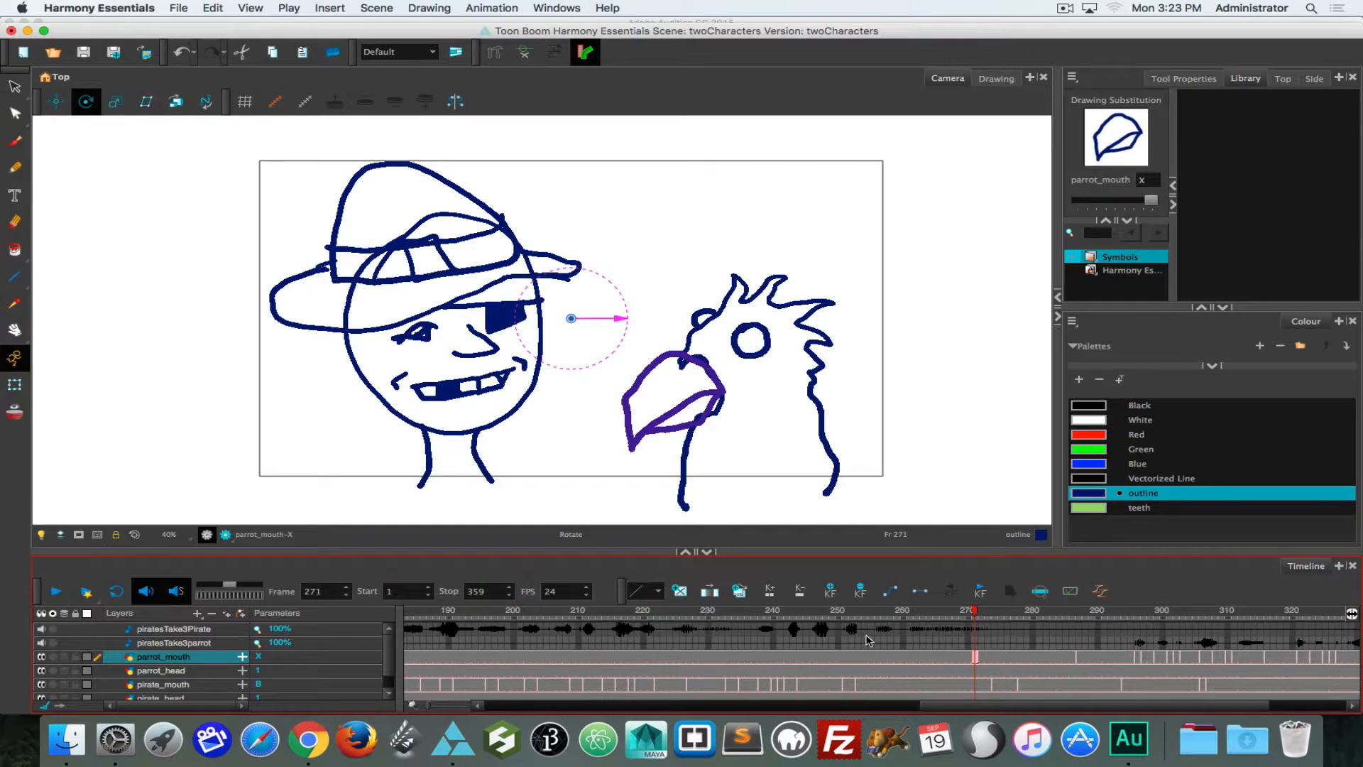
Scrub the pirate's laugh and set the pirate_mouth drawing to C at frames 247 and 245.
left_click(827, 615)
mouse_move(832, 615)
left_mouse_down()
mouse_move(967, 614)
mouse_move(786, 616)
mouse_move(818, 615)
left_mouse_up()
left_click(822, 685)
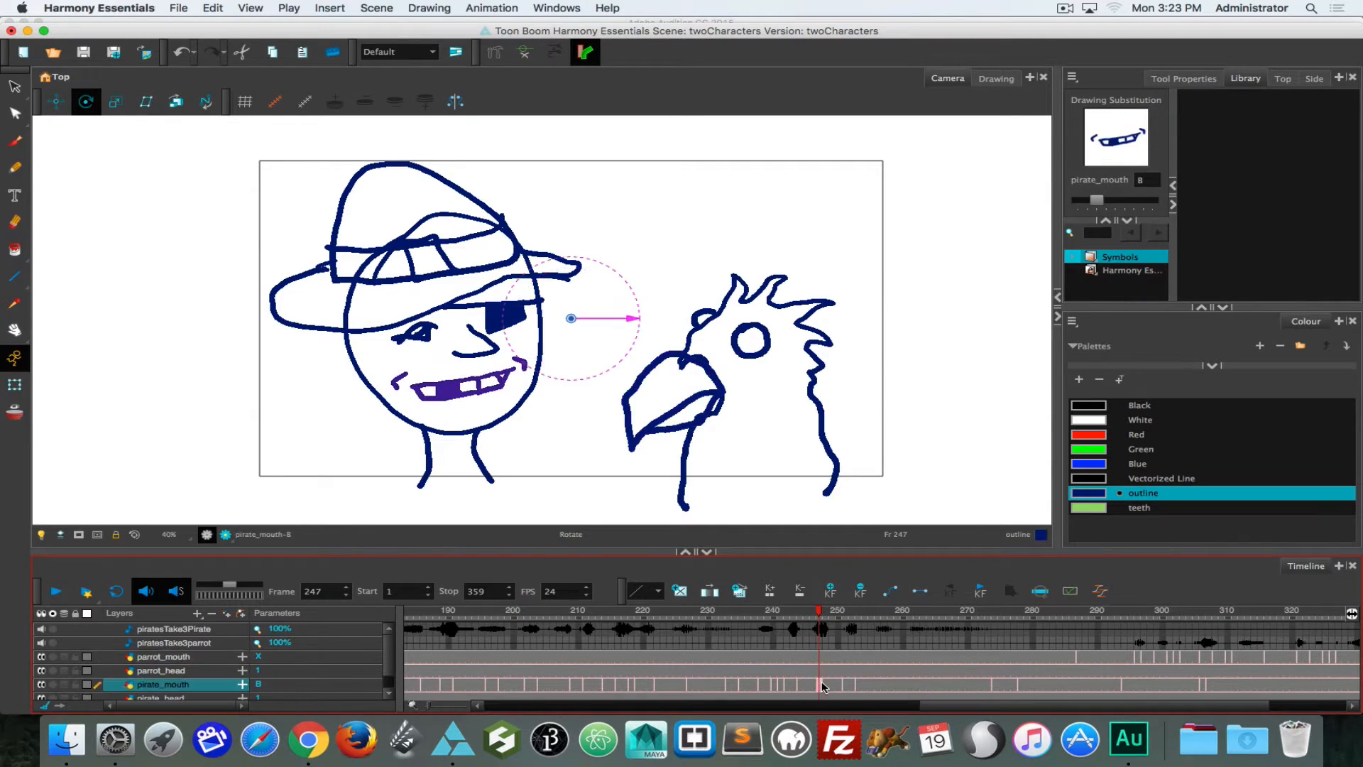
left_click_drag(1097, 202, 1108, 200)
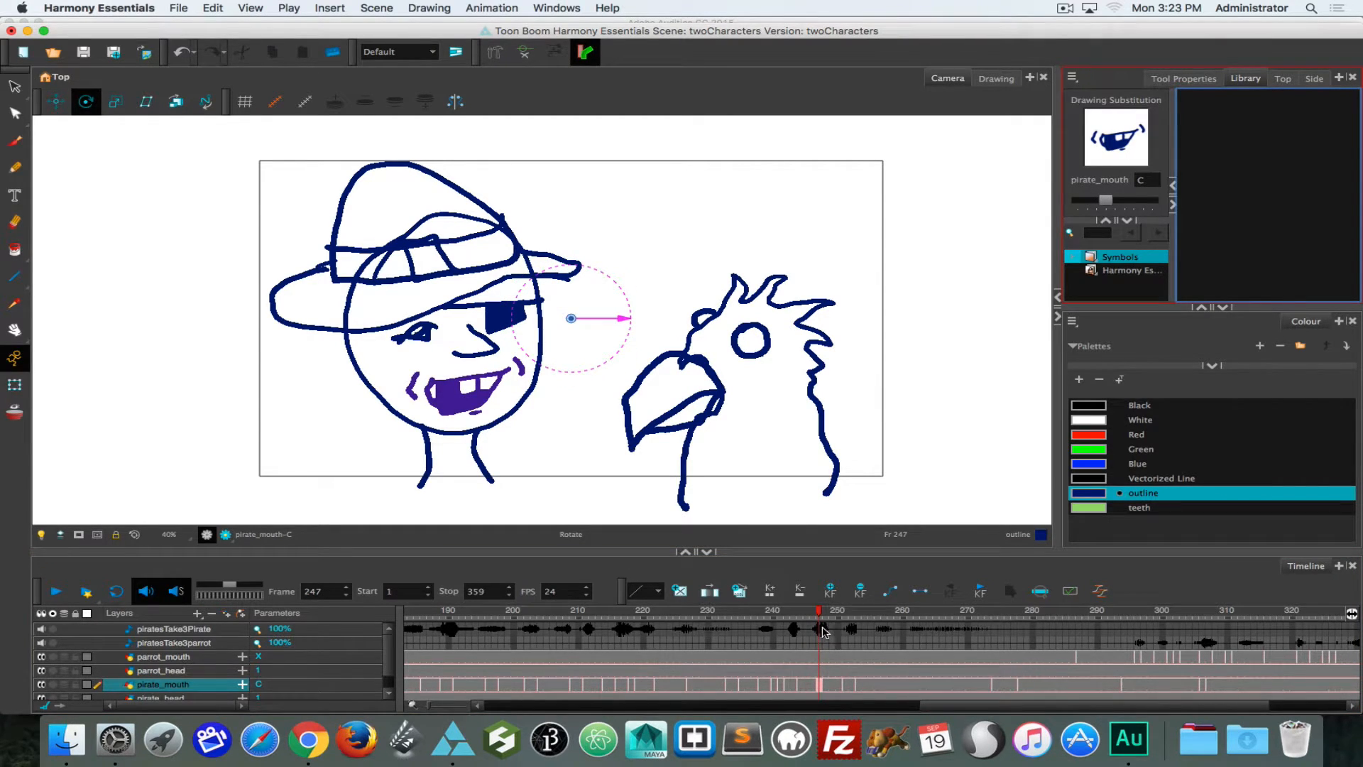
left_click_drag(820, 615, 810, 615)
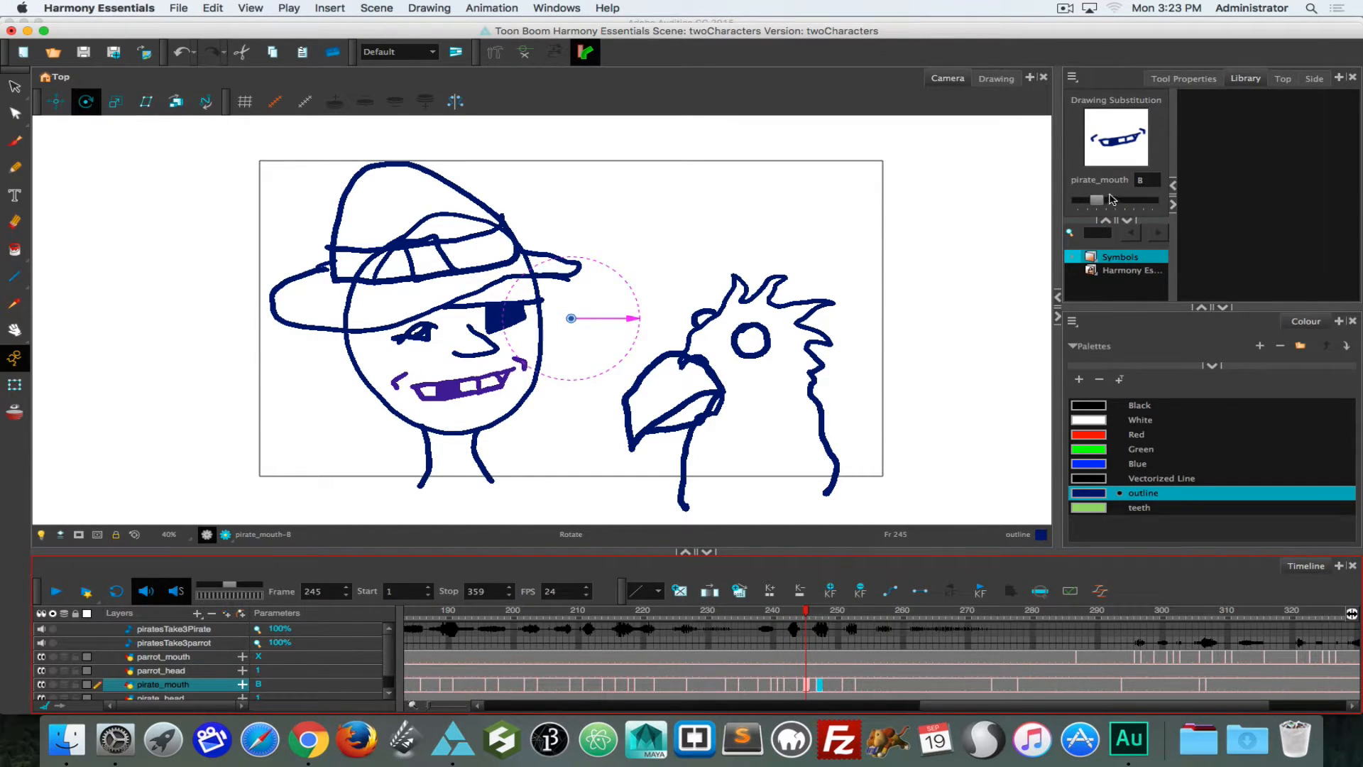
left_click_drag(1098, 199, 1106, 200)
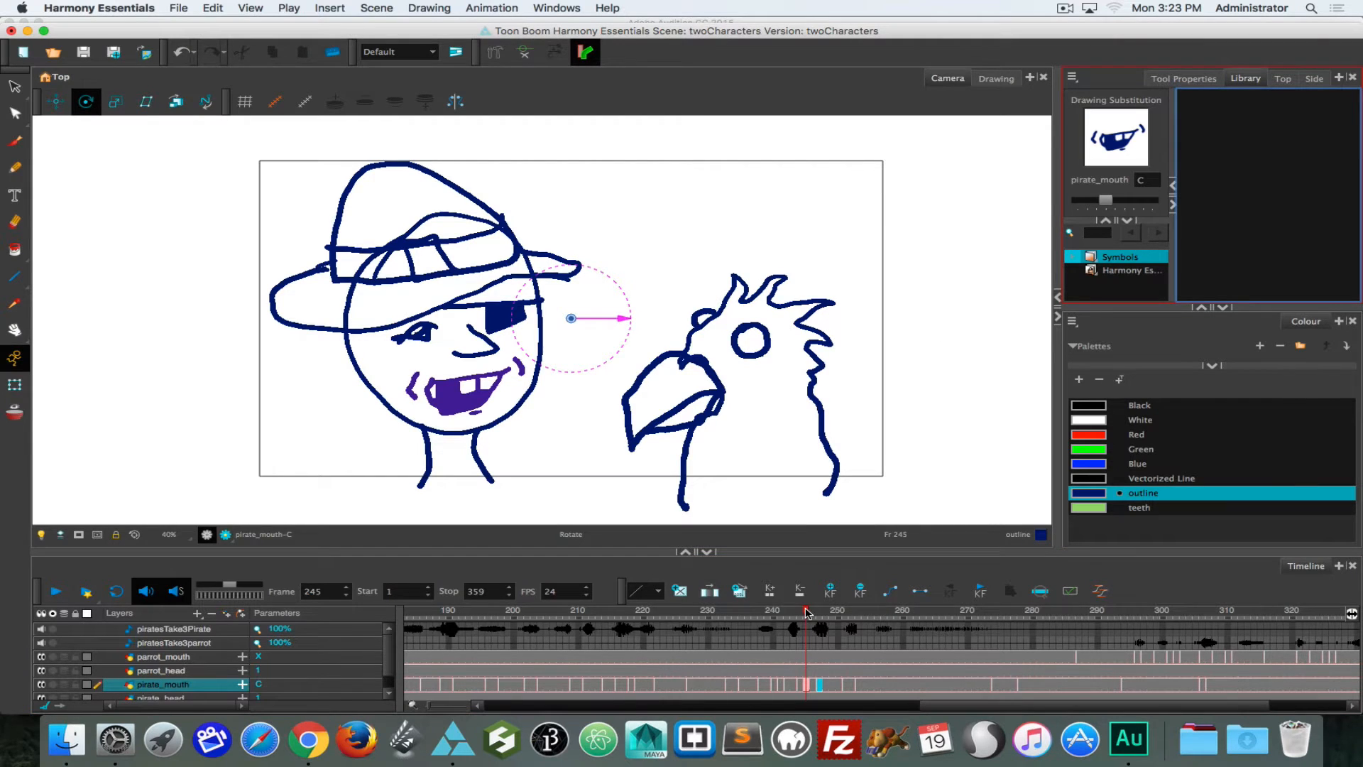
Set the pirate_mouth drawing to D at frame 249 and to C at frame 252.
left_click_drag(810, 614, 832, 610)
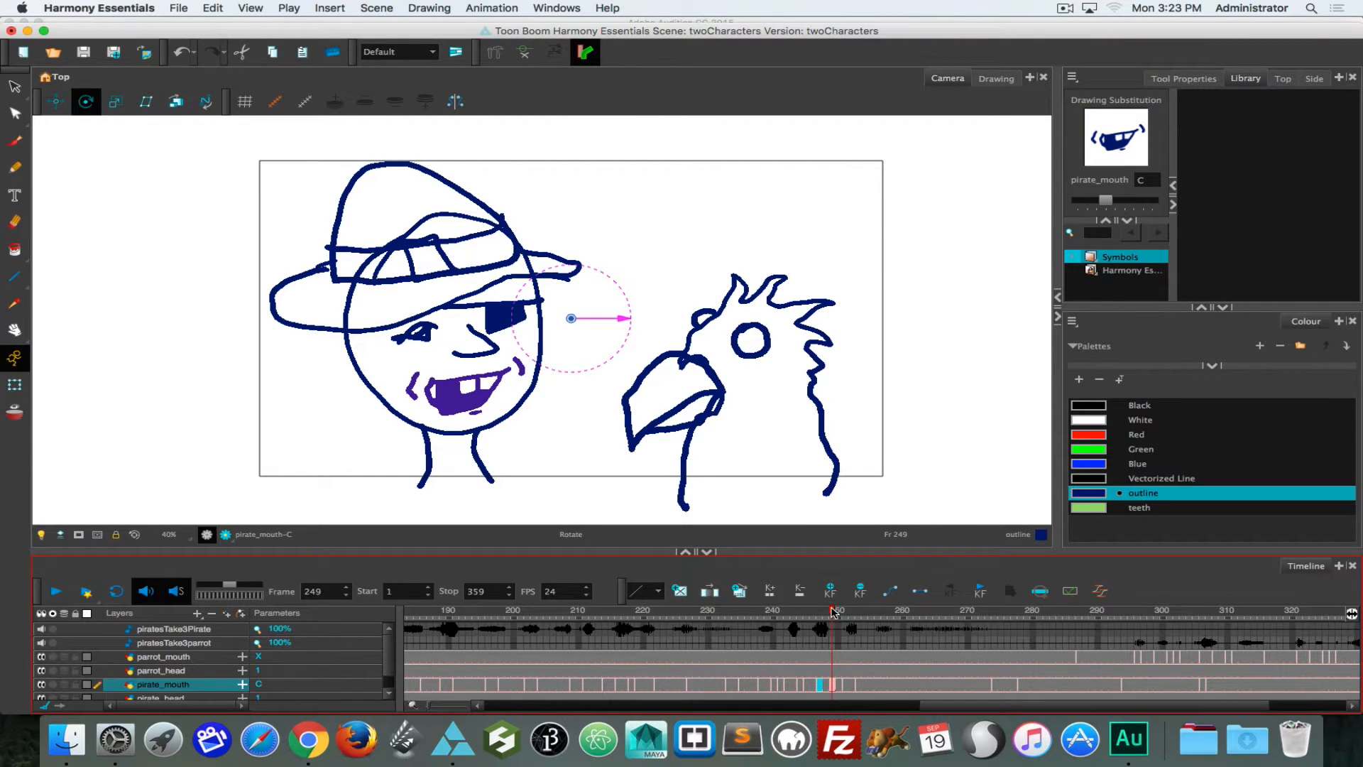
left_click(1115, 200)
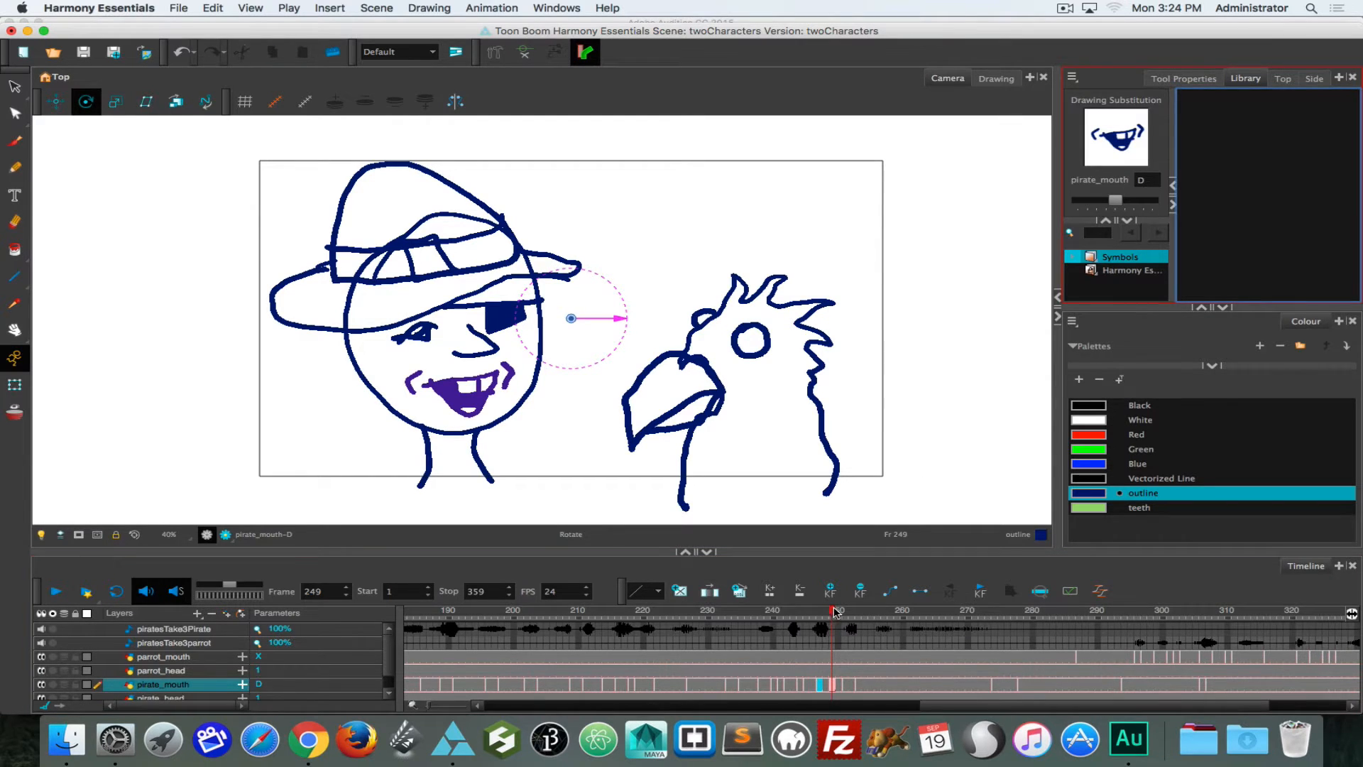
left_click_drag(835, 610, 851, 610)
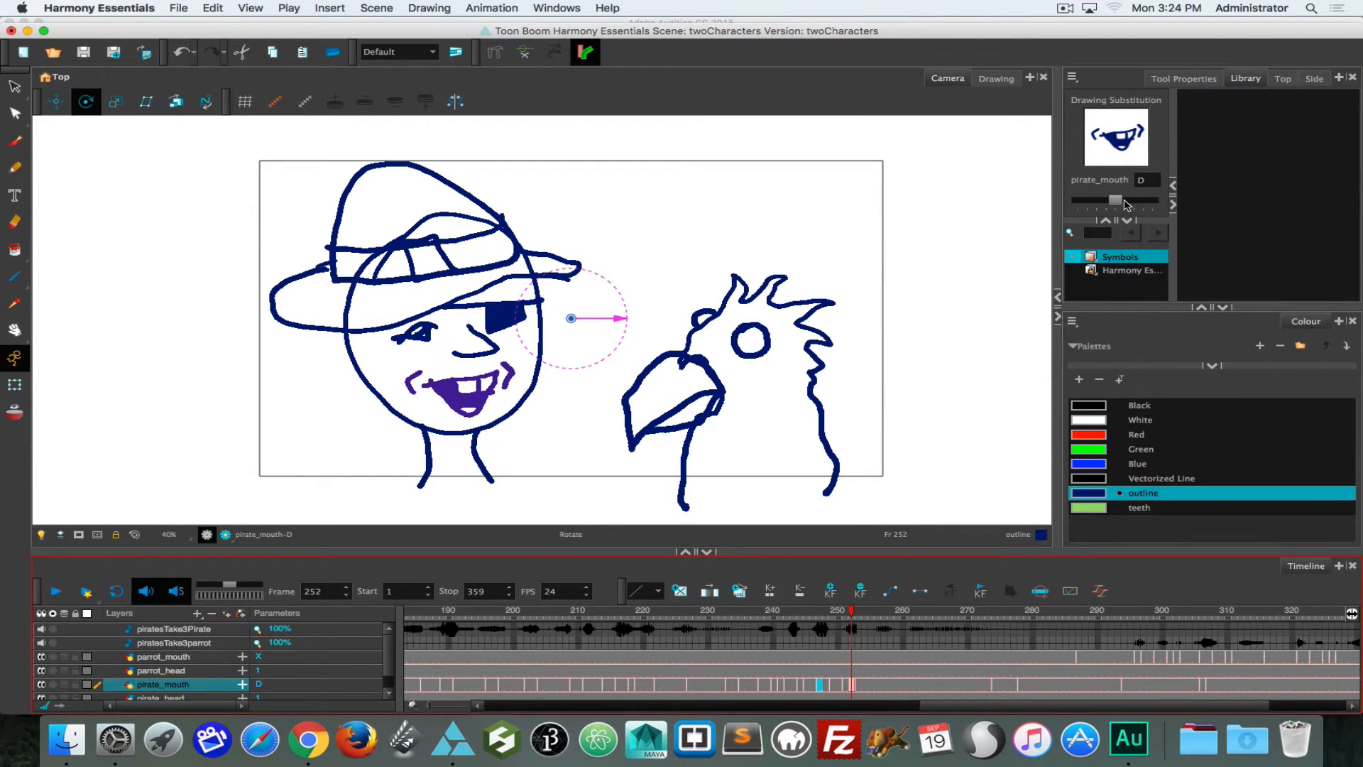
left_click_drag(1117, 201, 1105, 202)
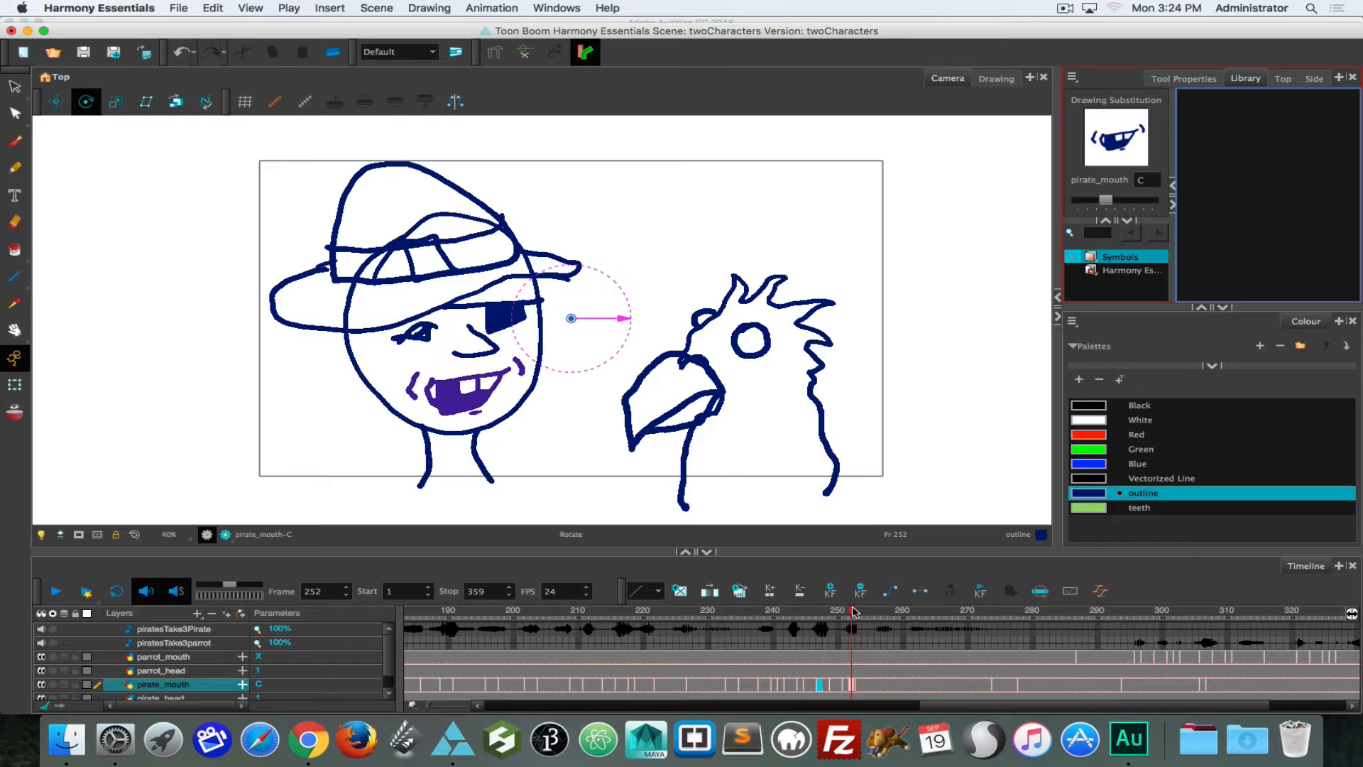
Set the pirate_mouth drawing to C at frame 255 and to D at frame 257.
left_click_drag(851, 610, 871, 610)
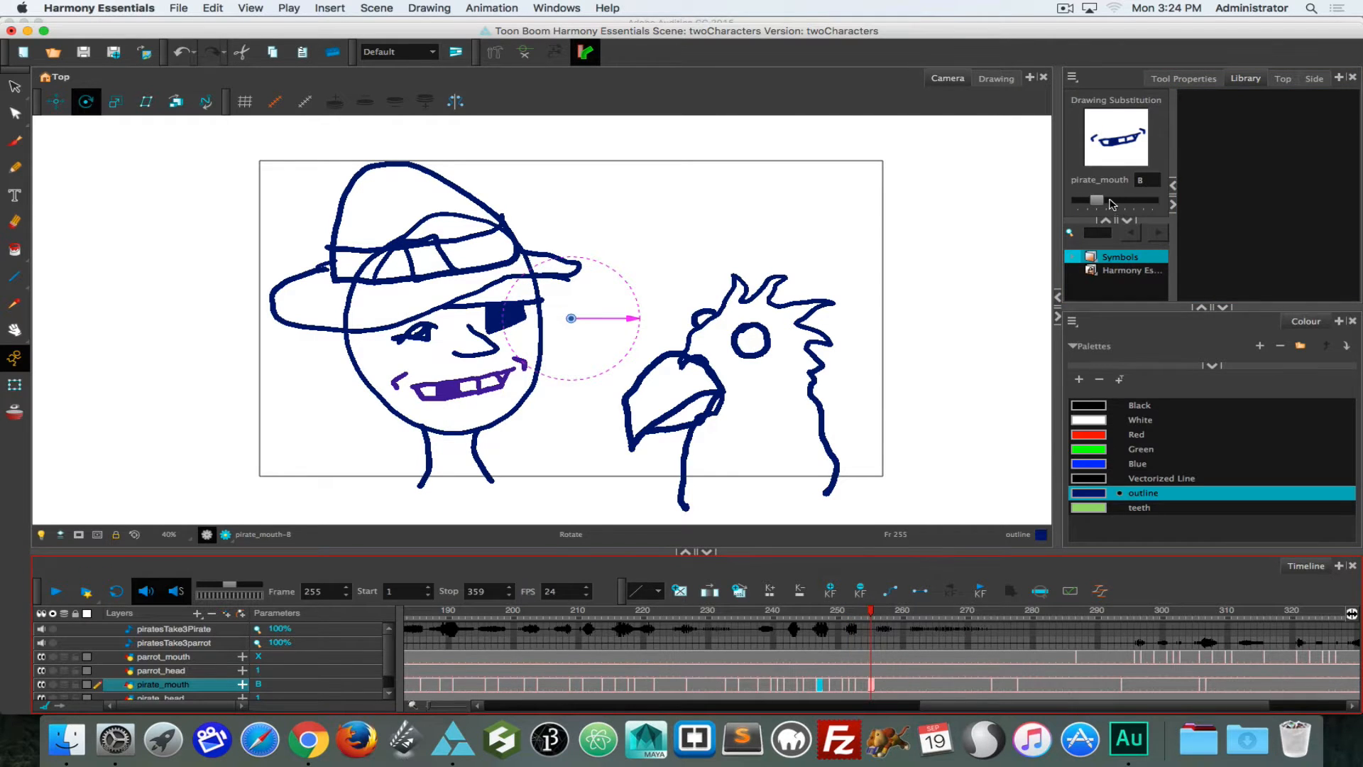
left_click_drag(1106, 202, 1114, 202)
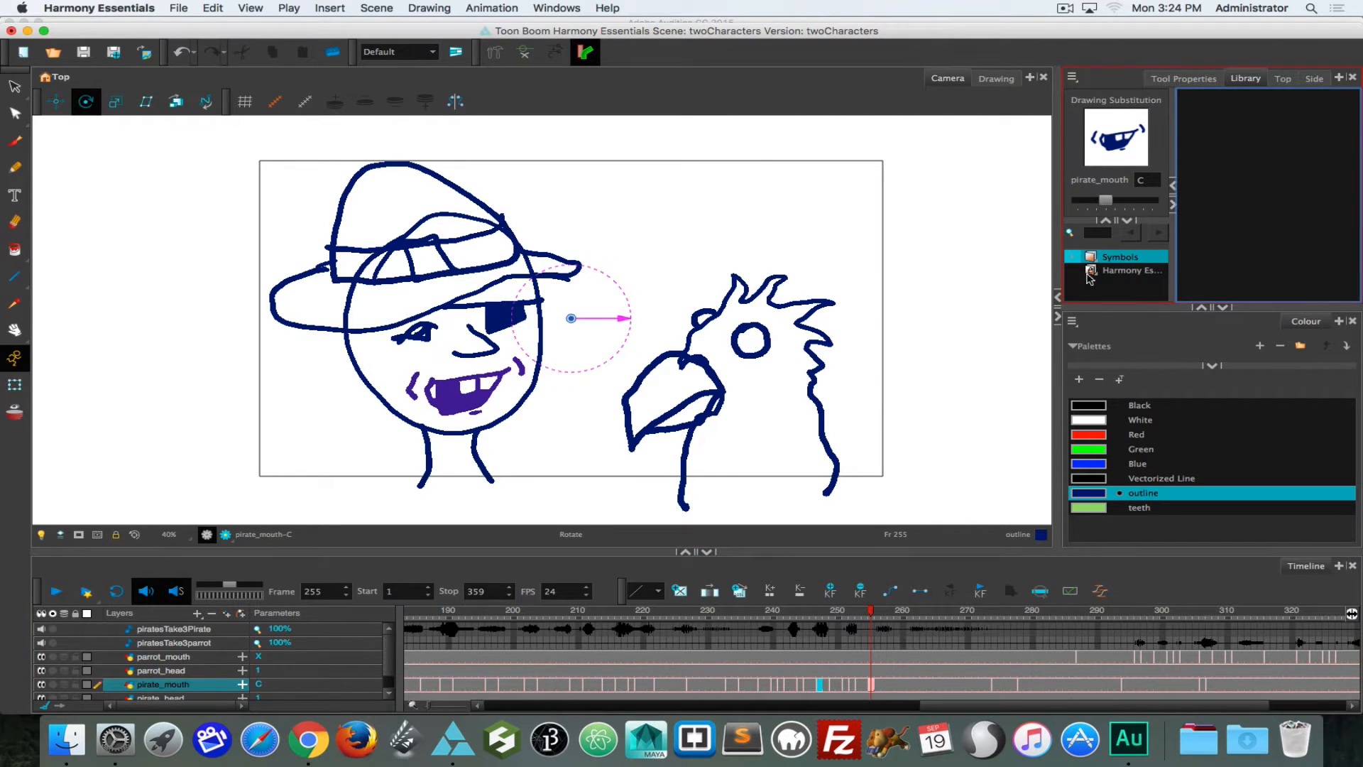
left_click(874, 610)
left_click(883, 611)
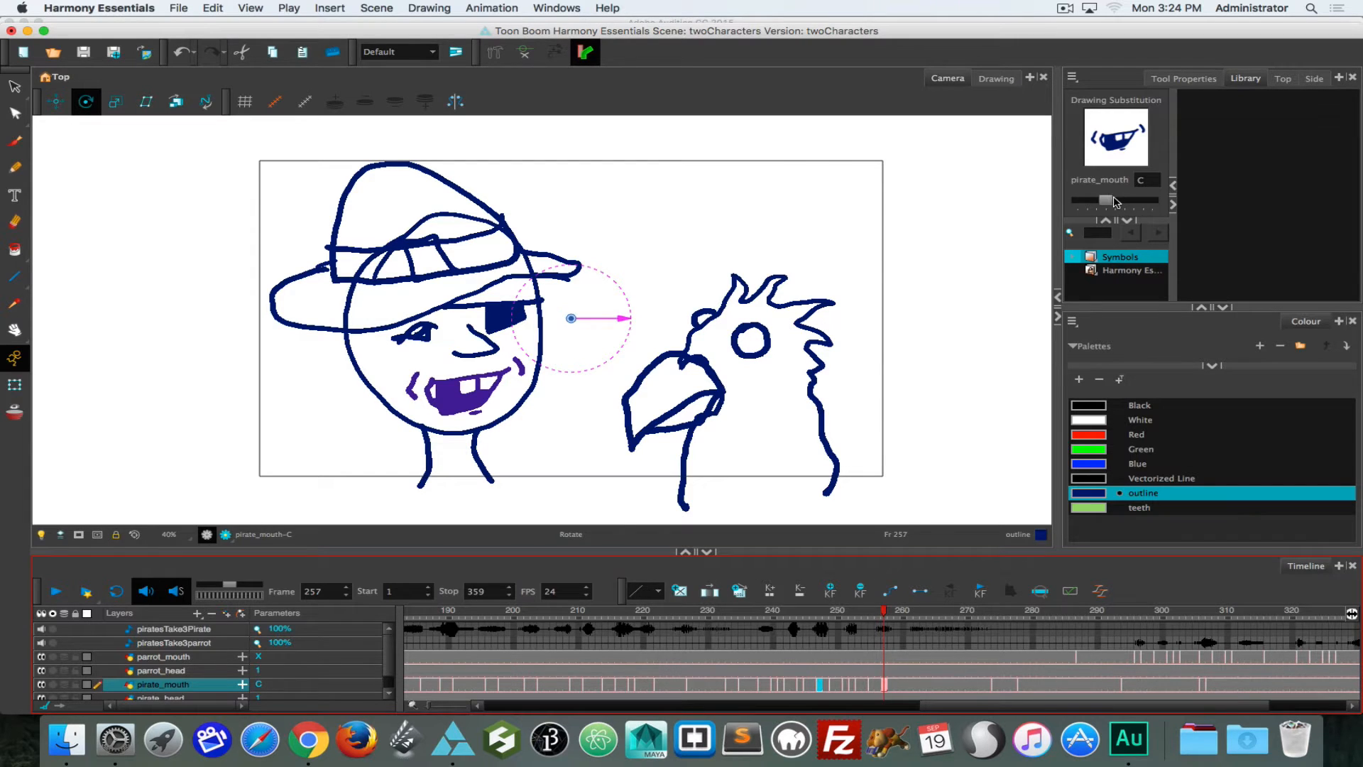
left_click(1115, 203)
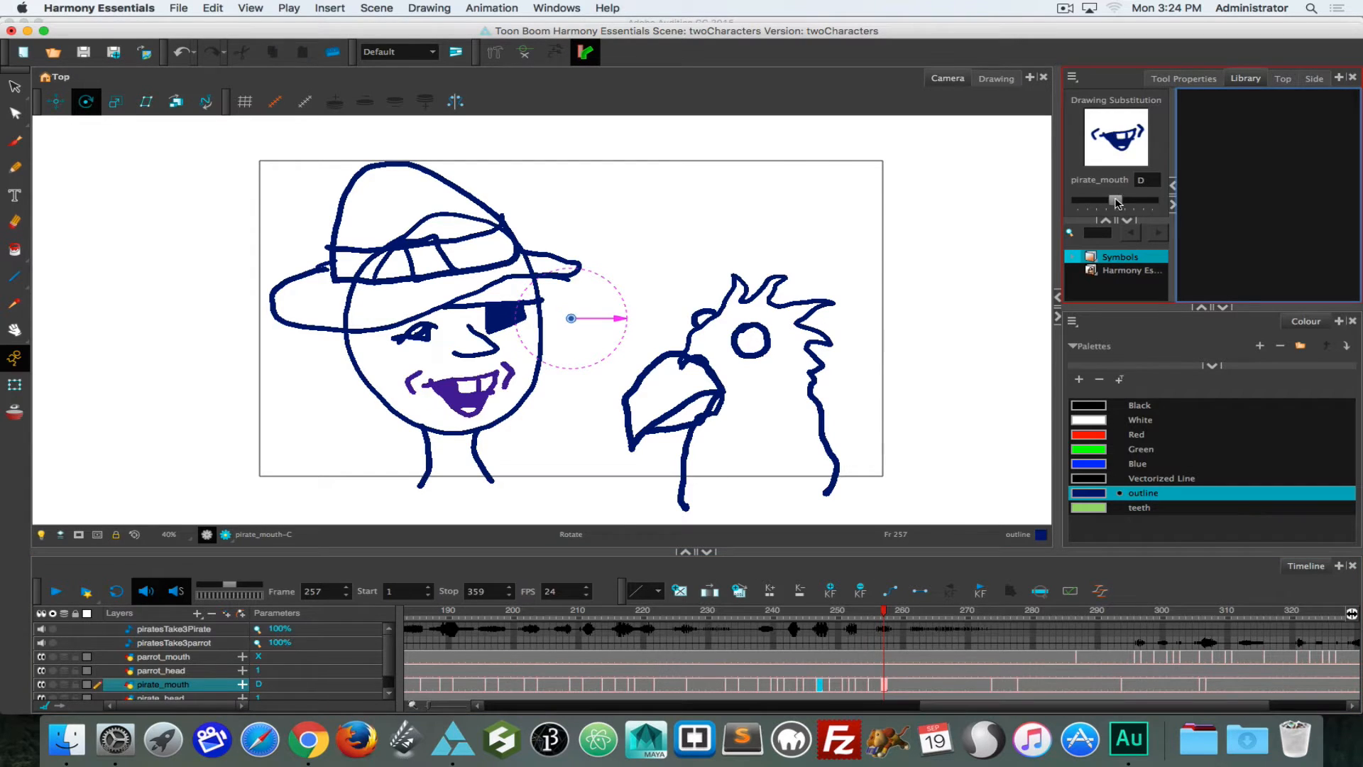
Set the pirate_mouth drawing to C at frames 259 and 265, and to D at frame 263.
left_click(891, 610)
left_click(898, 611)
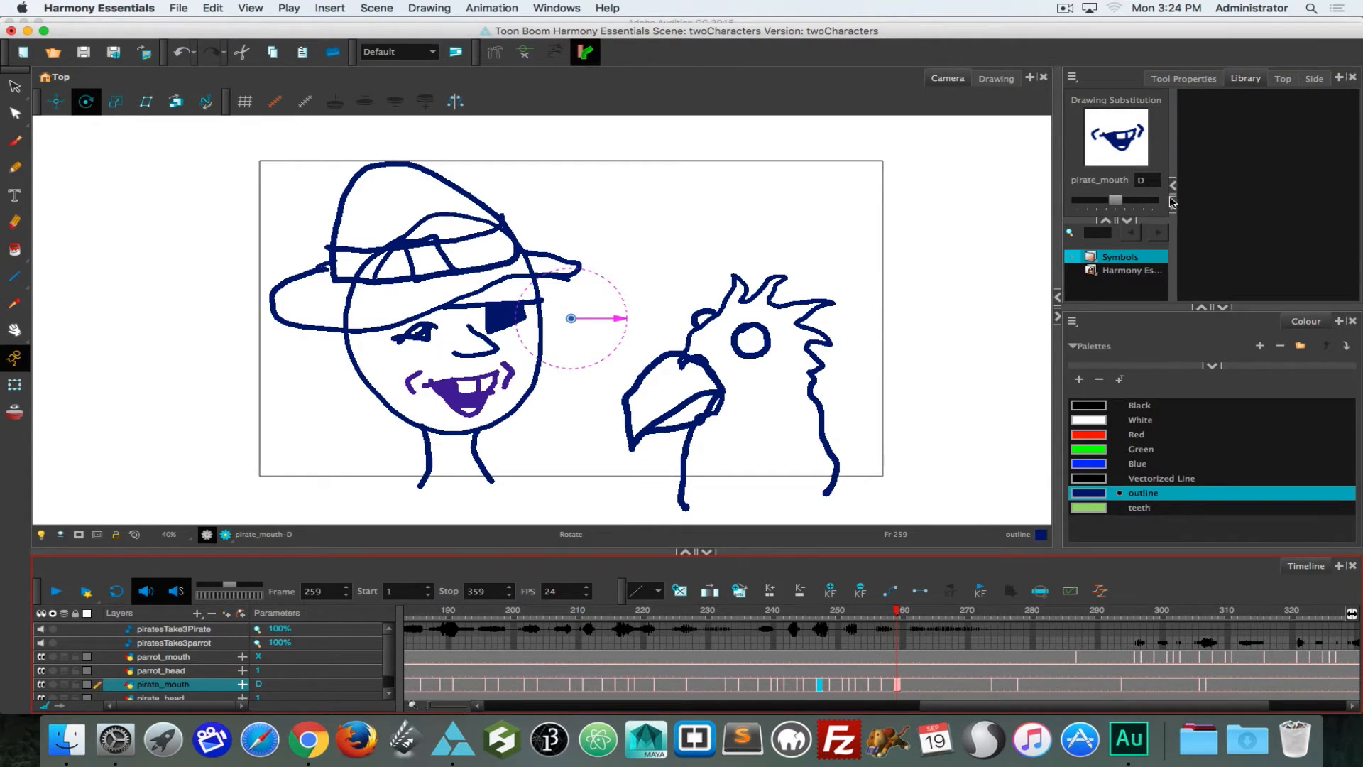
left_click(1109, 204)
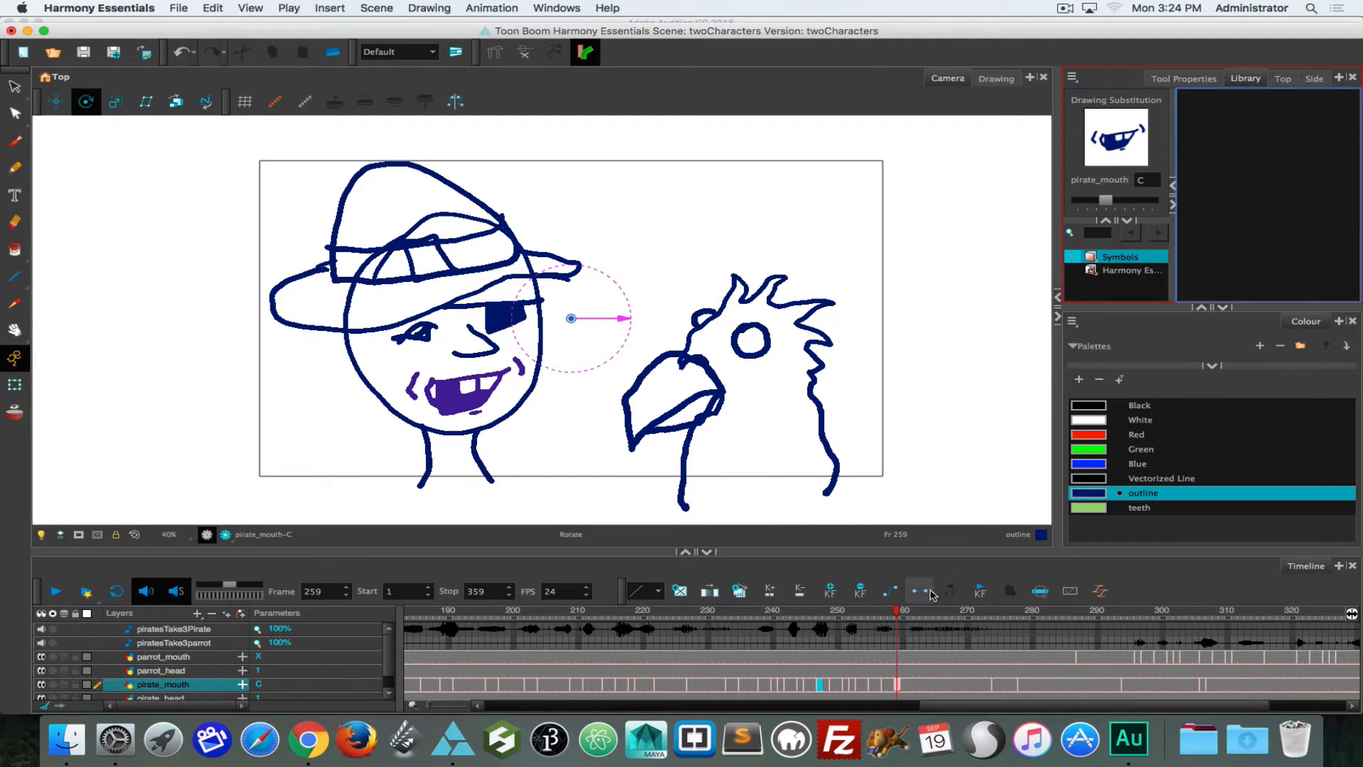
left_click_drag(896, 612, 923, 611)
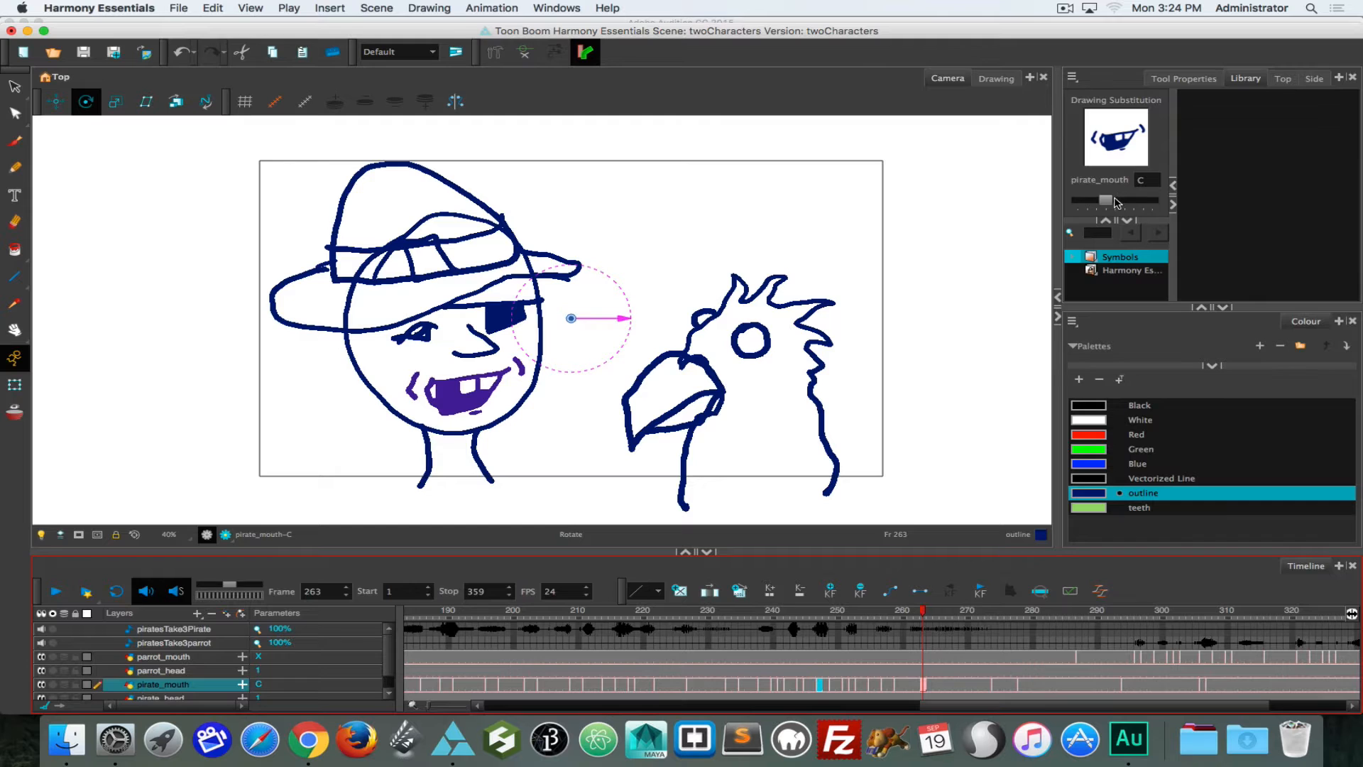
left_click(1114, 202)
left_click_drag(923, 612, 934, 610)
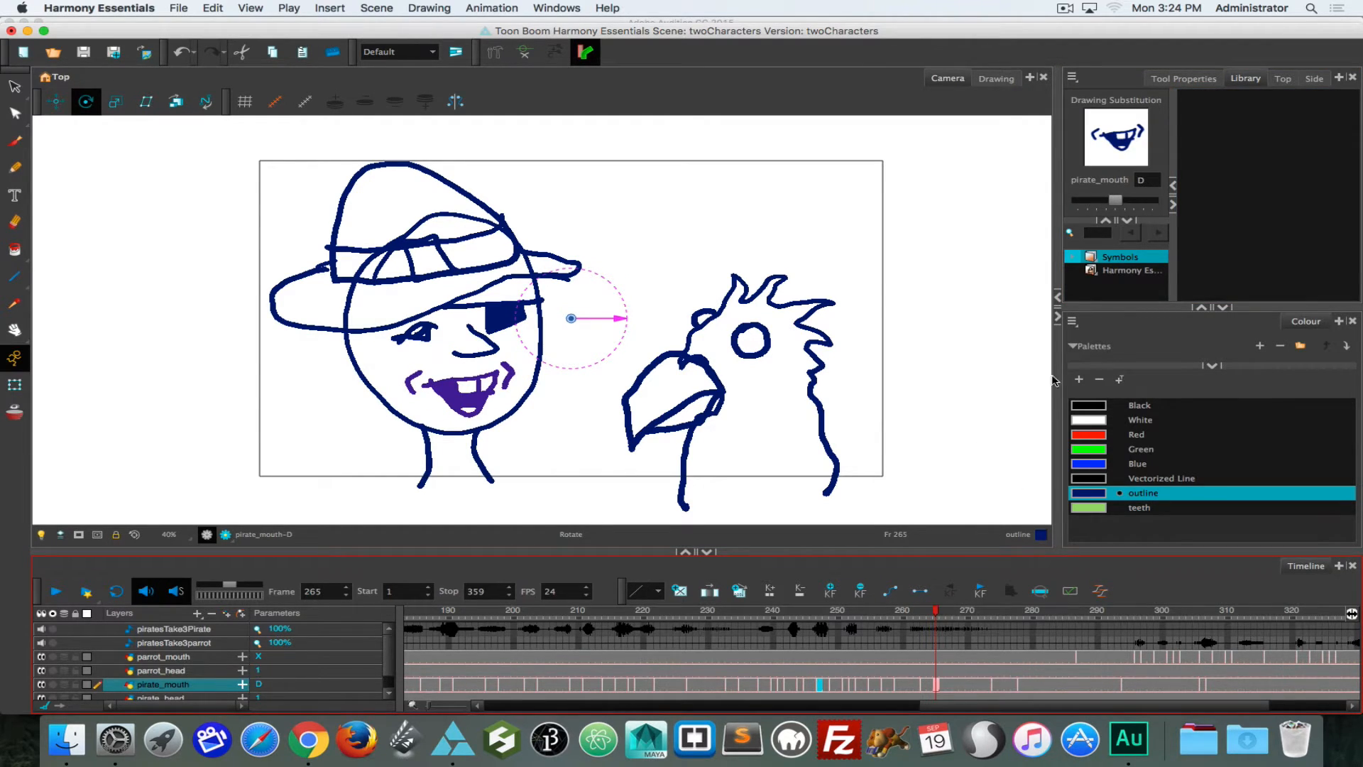
left_click_drag(1115, 200, 1105, 200)
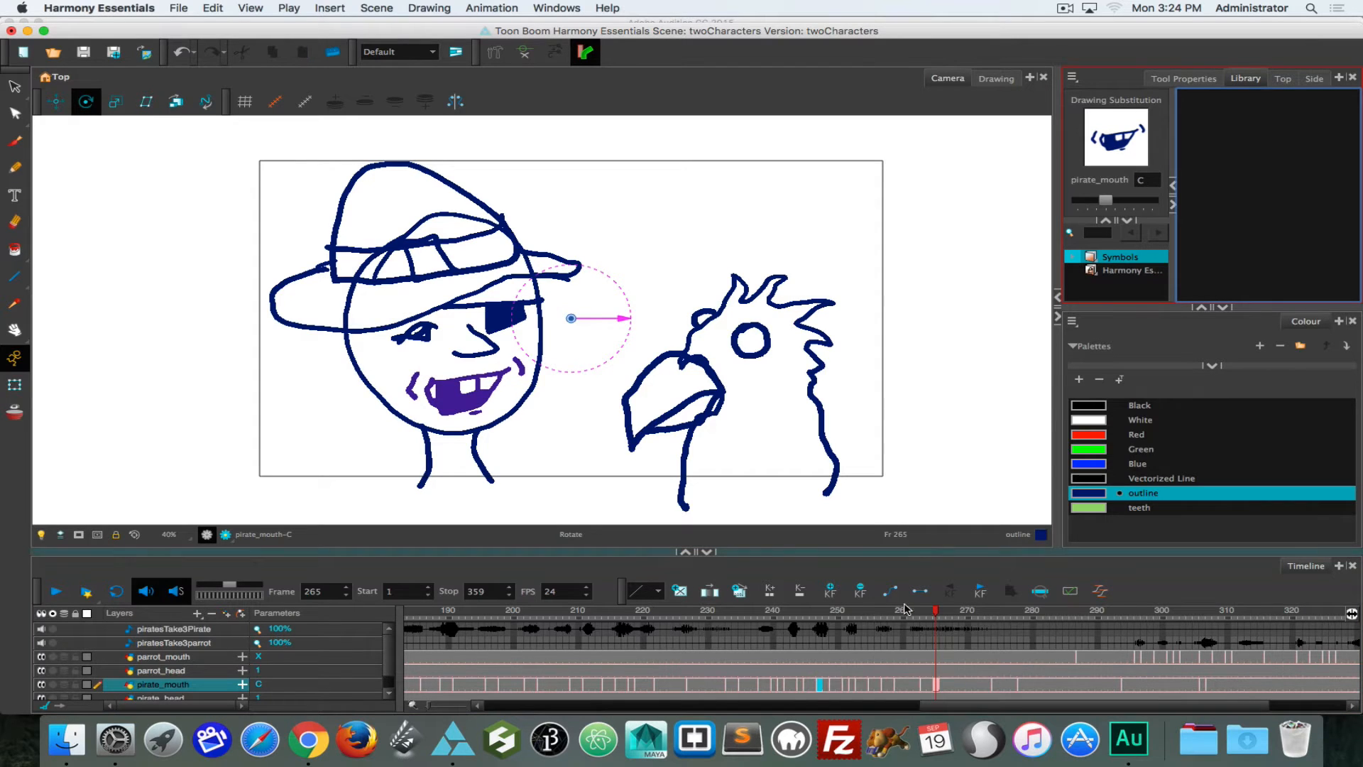
Play the pirate's laugh with sound from shortly before it begins to check the revised mouth drawings.
mouse_move(937, 612)
left_mouse_down()
mouse_move(993, 611)
mouse_move(817, 611)
mouse_move(1001, 611)
mouse_move(686, 616)
left_mouse_up()
left_click(62, 592)
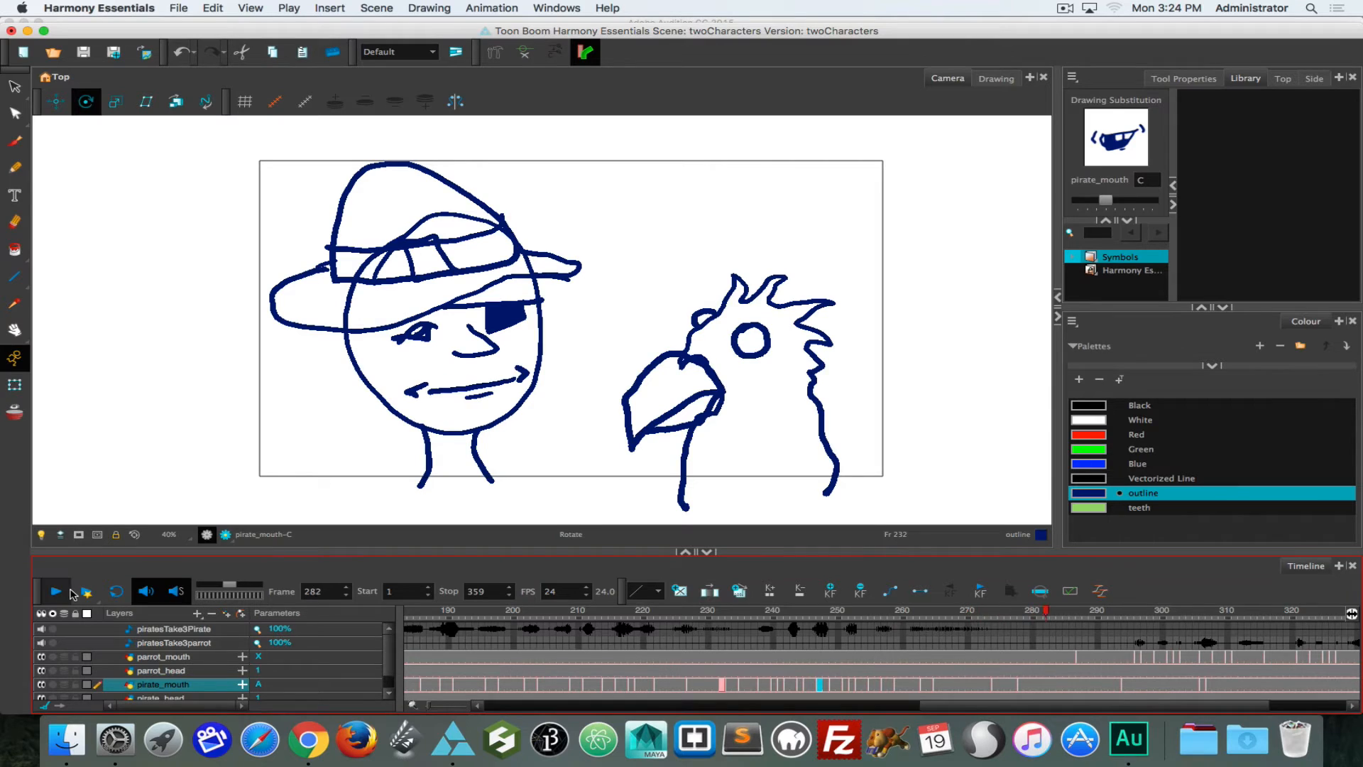
left_click(68, 592)
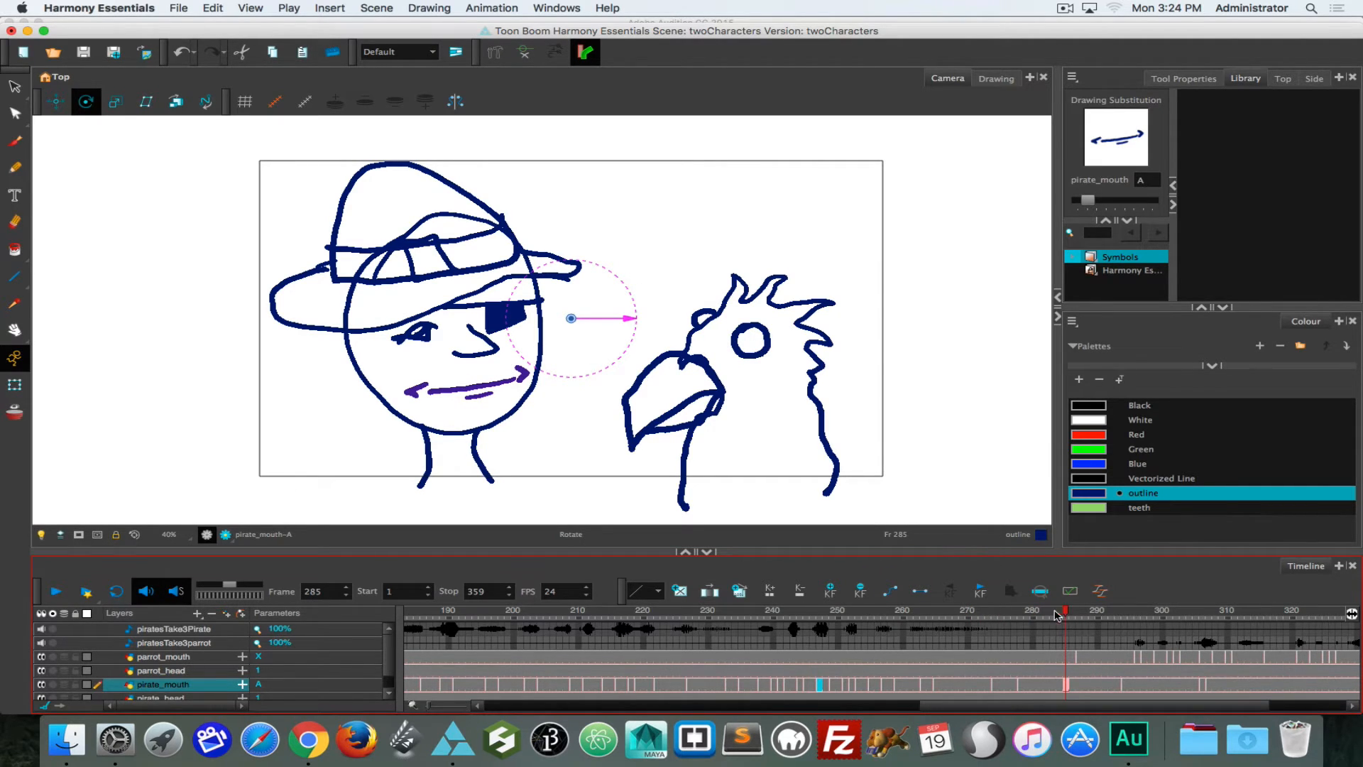
Show the Lip-Sync commands available for the piratesTake3Pirate sound layer, and close them without running one.
left_click(455, 629)
right_click(455, 630)
mouse_move(490, 619)
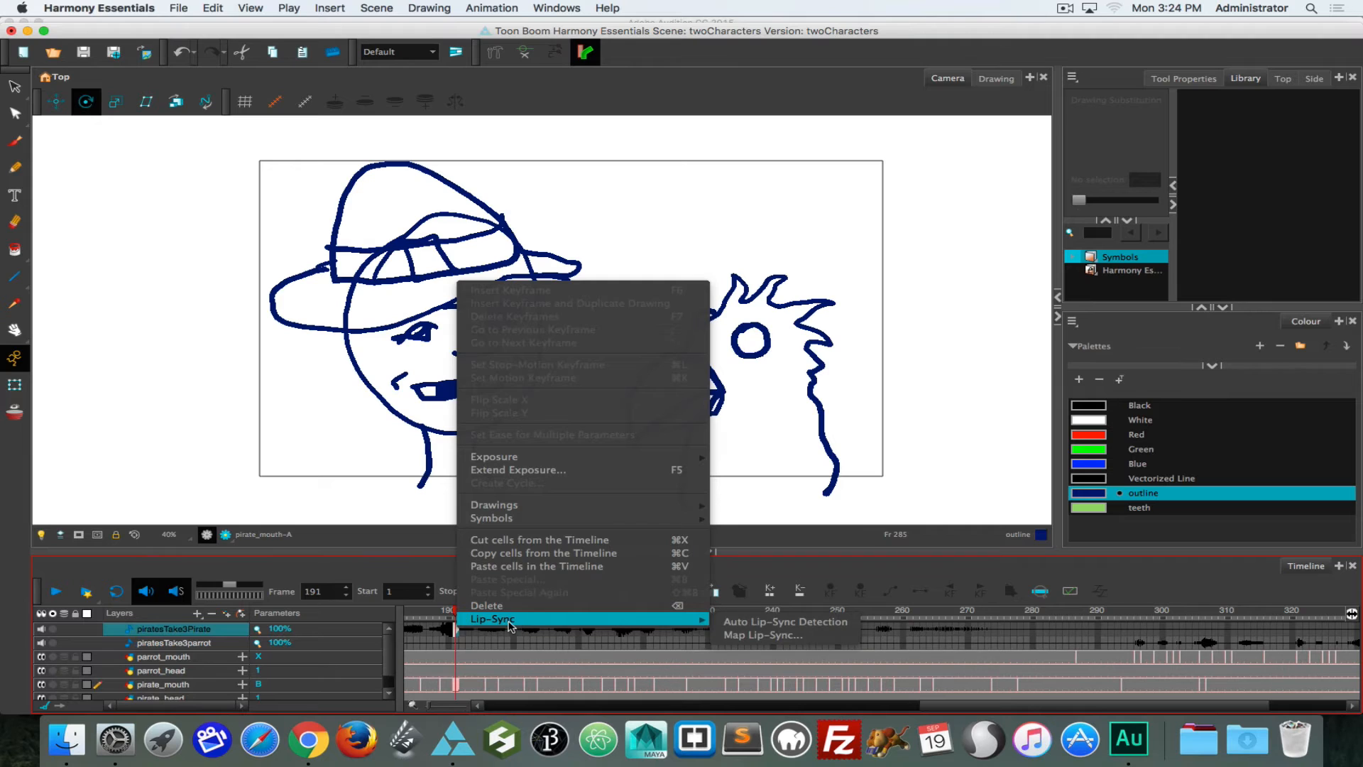
left_click(895, 620)
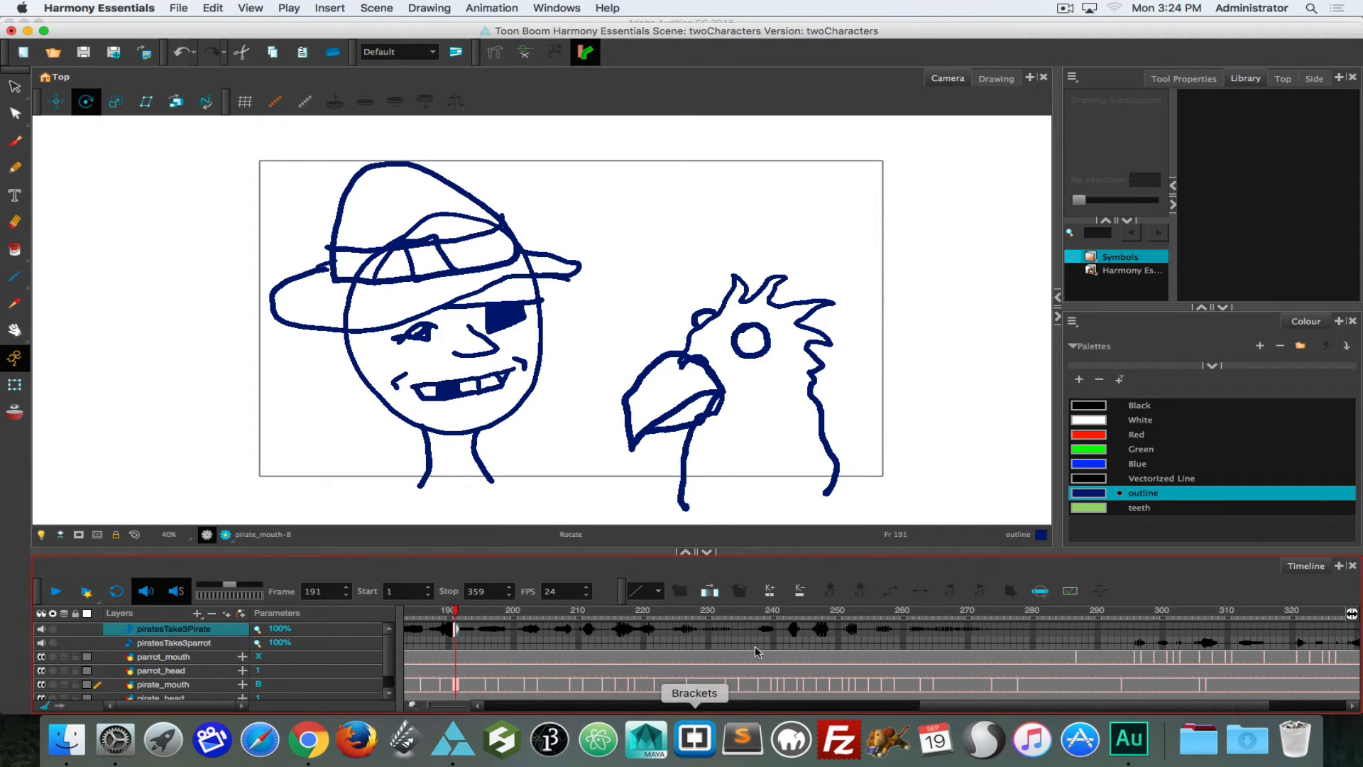